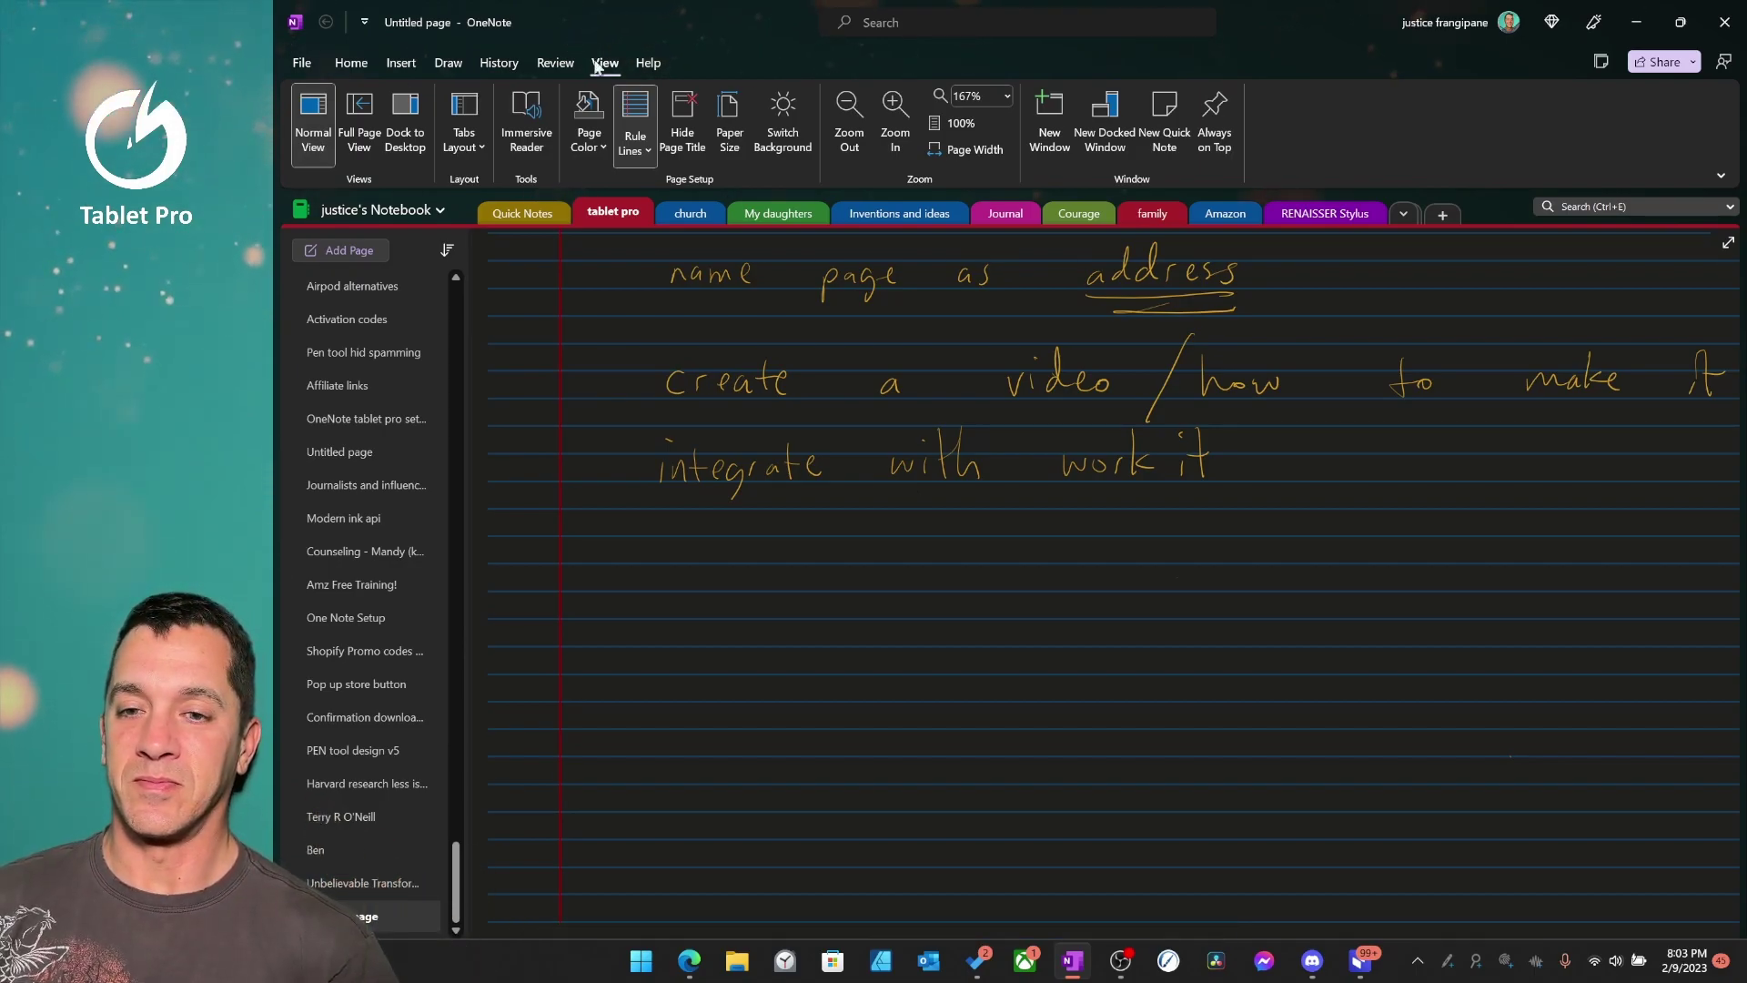
# Import OneNote Customizations.exportedUI from the Tablet Pro OneNote presets folder, replacing all existing customizations.
pyautogui.rightClick(1543, 171)
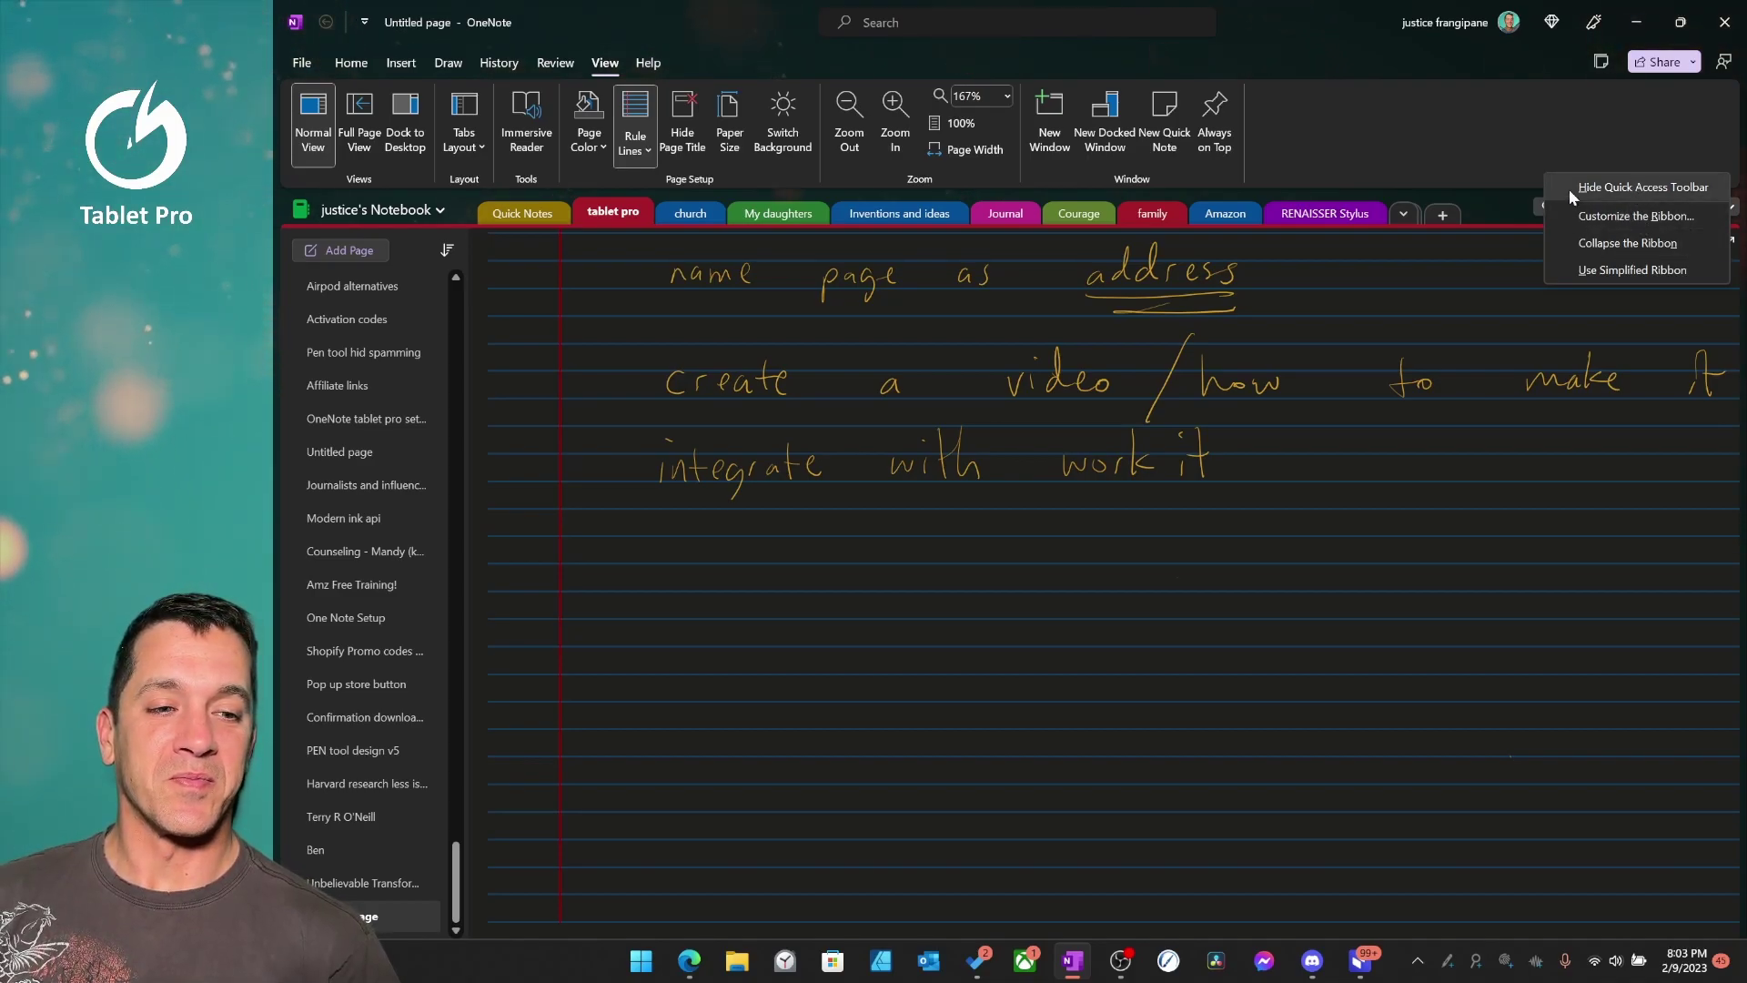
pyautogui.click(1646, 216)
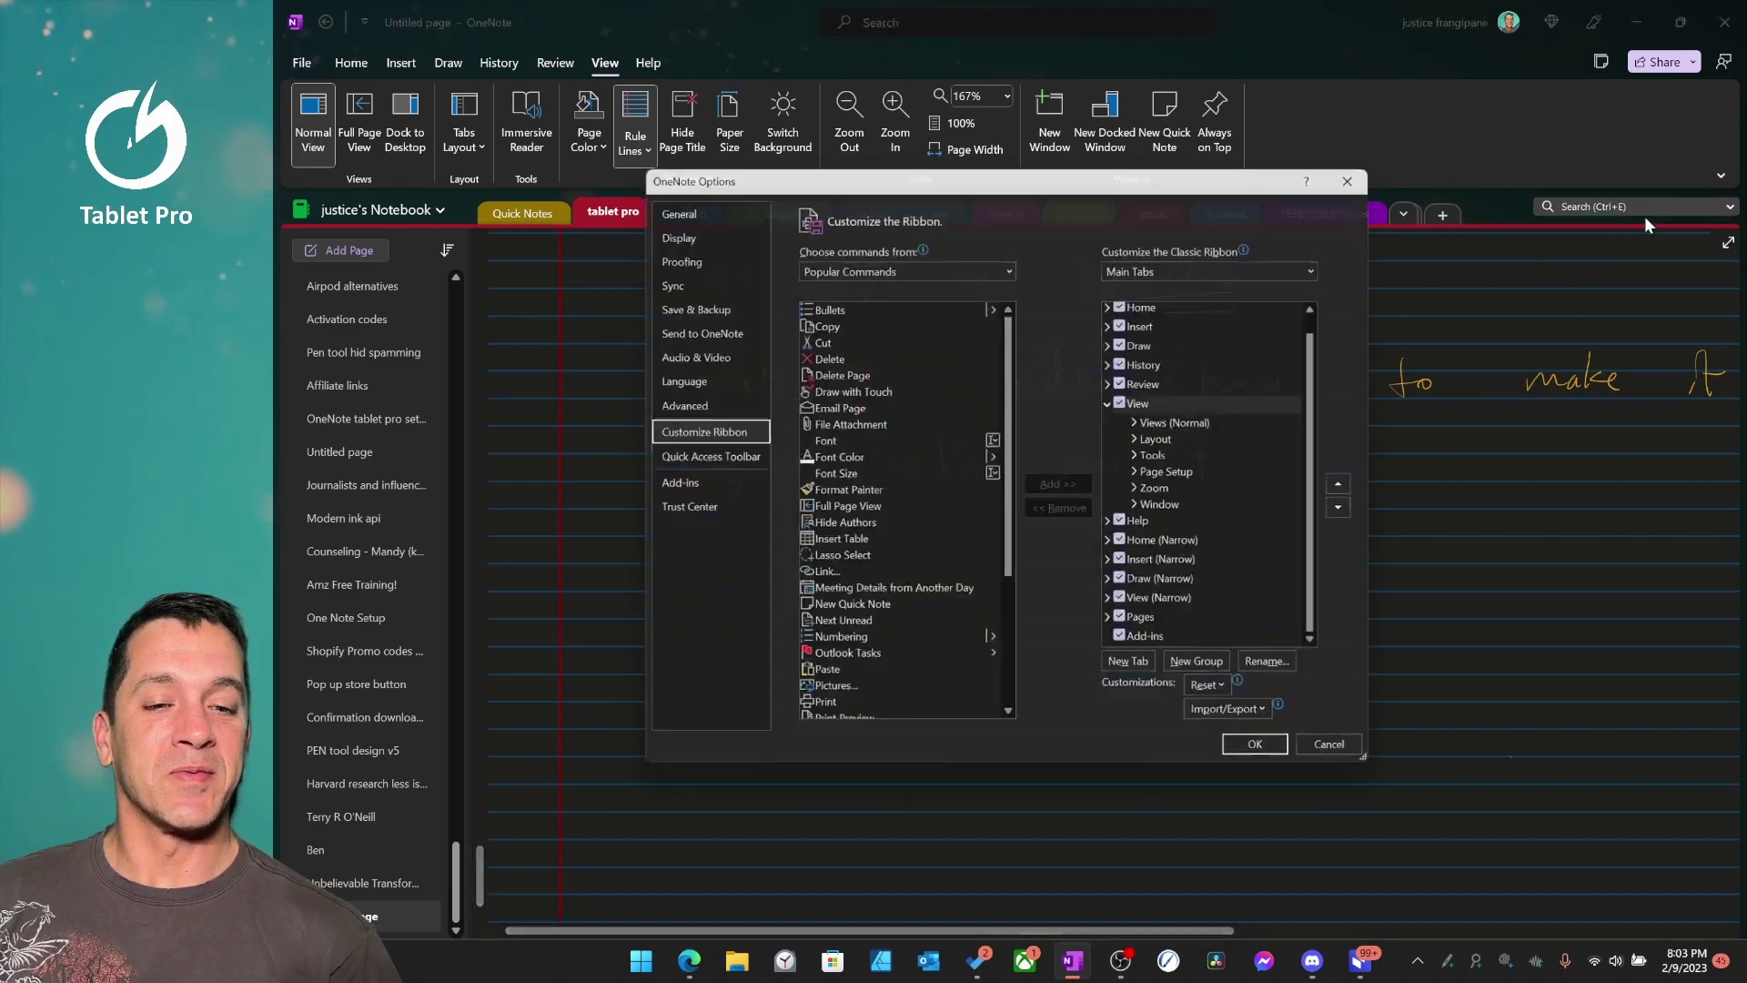
pyautogui.click(1254, 725)
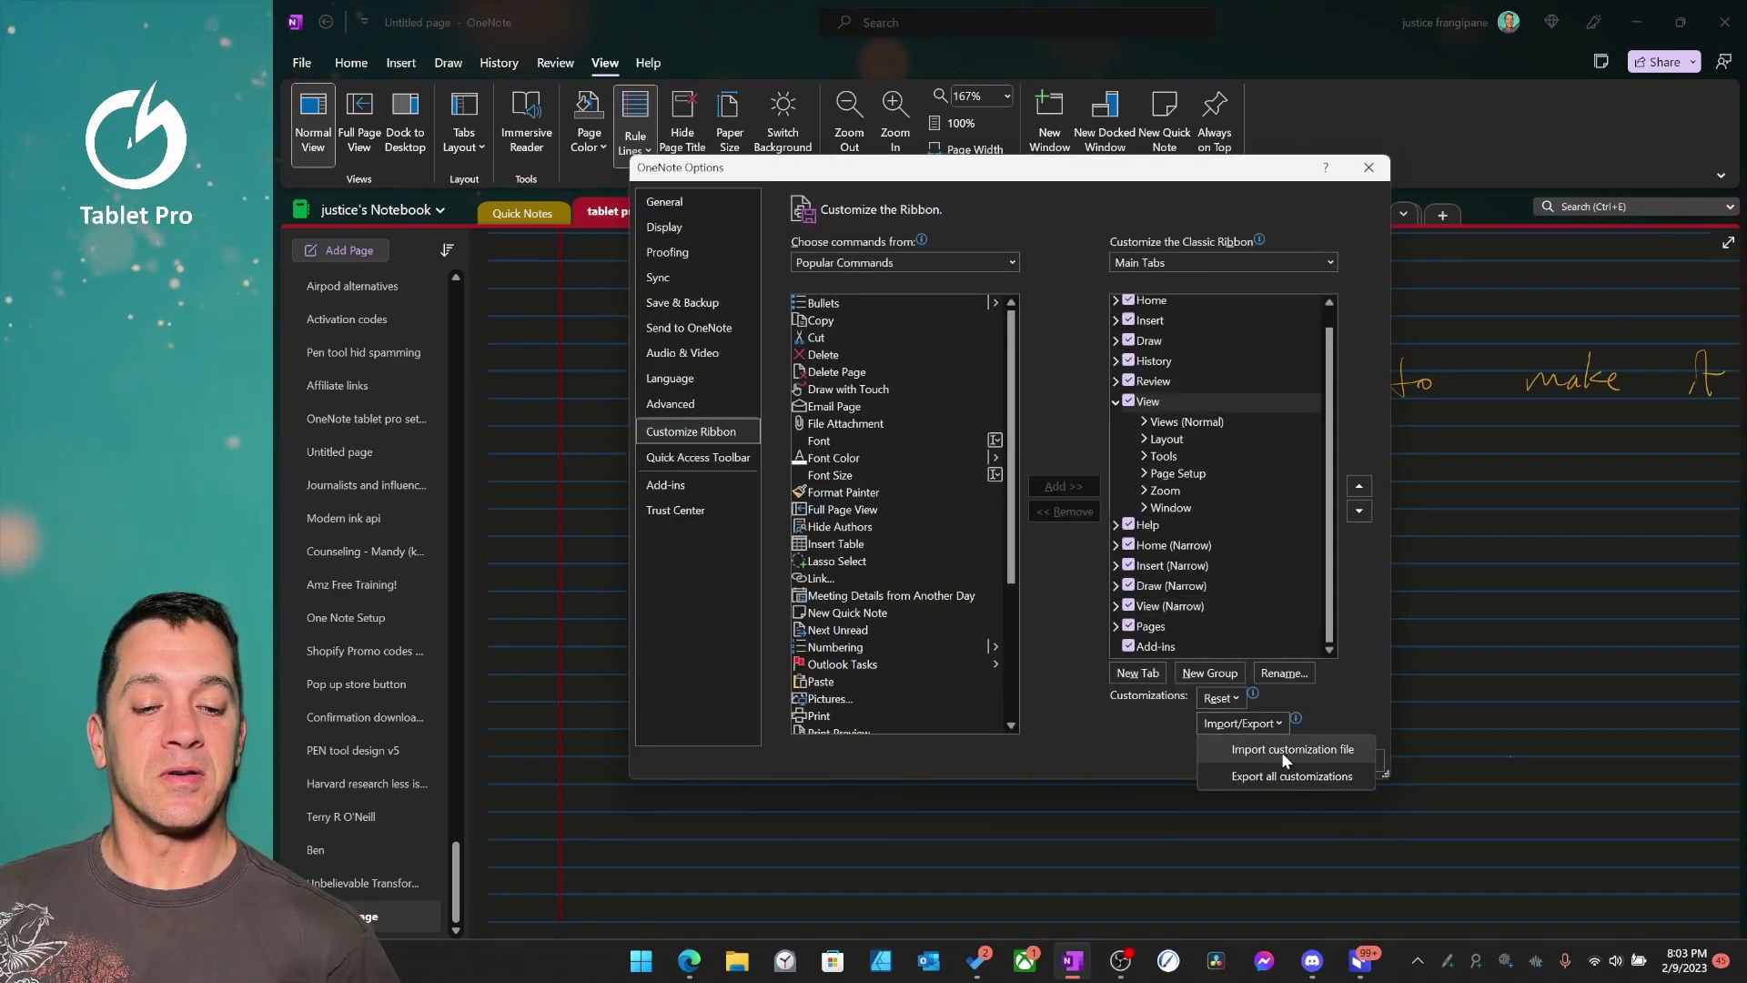
pyautogui.click(1284, 752)
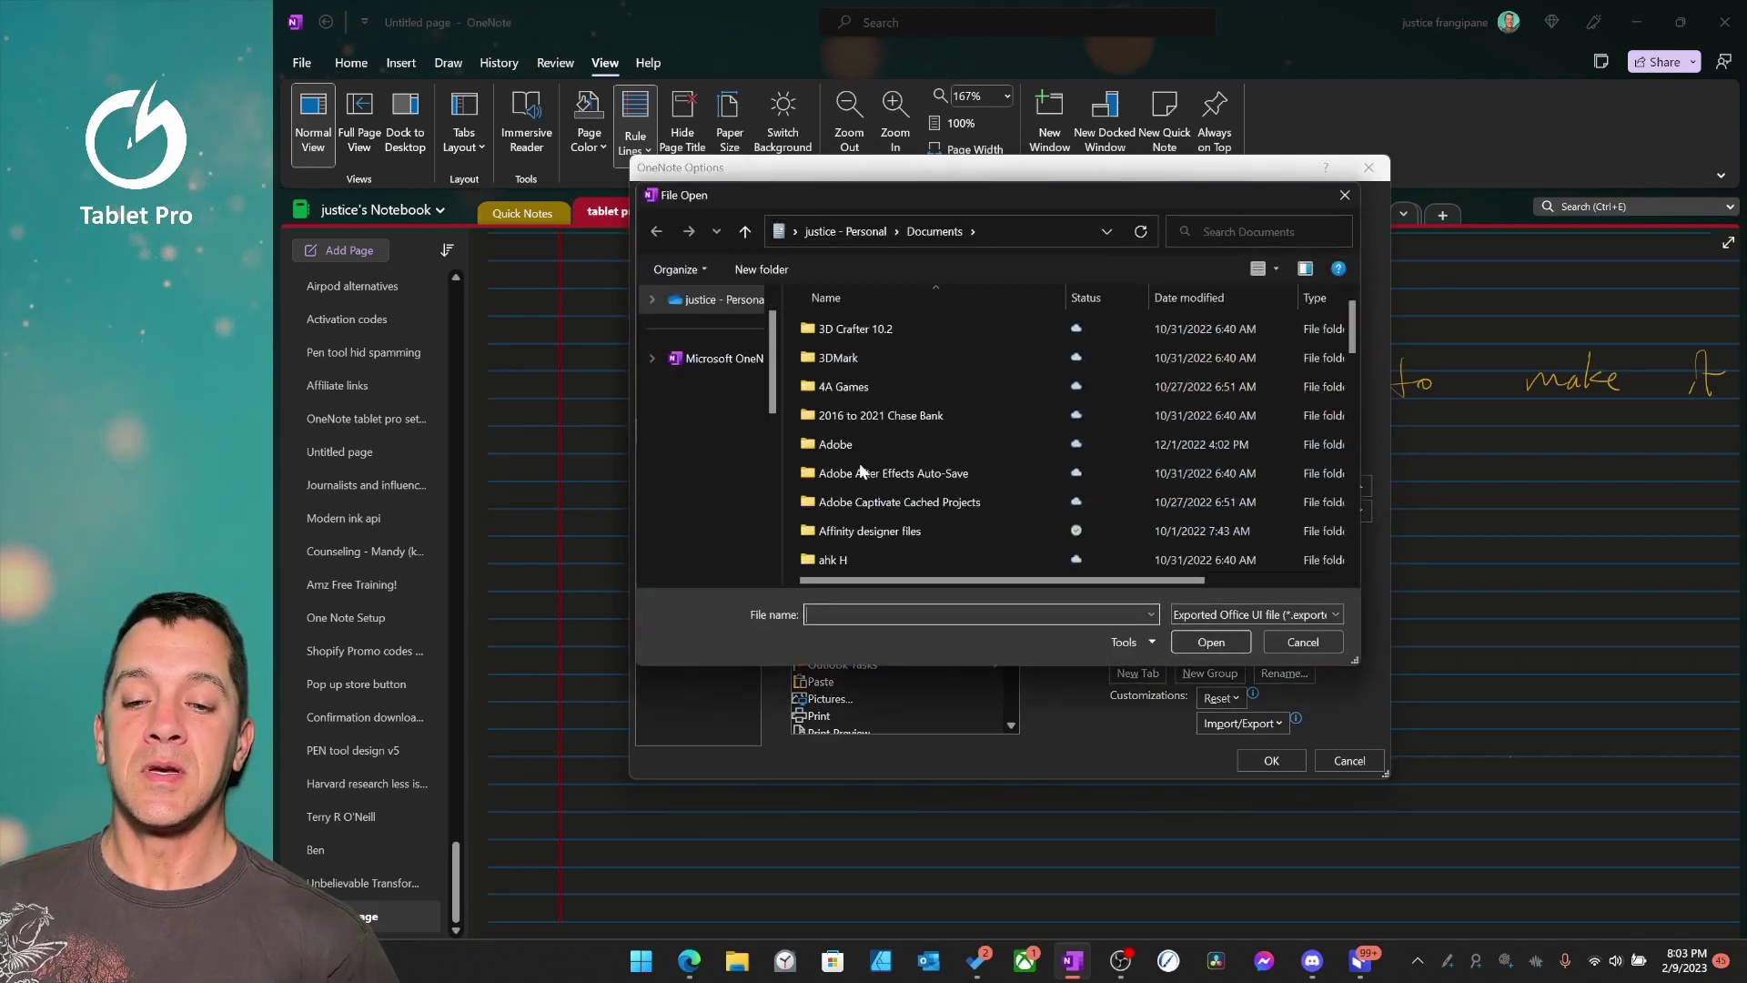
pyautogui.click(716, 505)
pyautogui.doubleClick(871, 354)
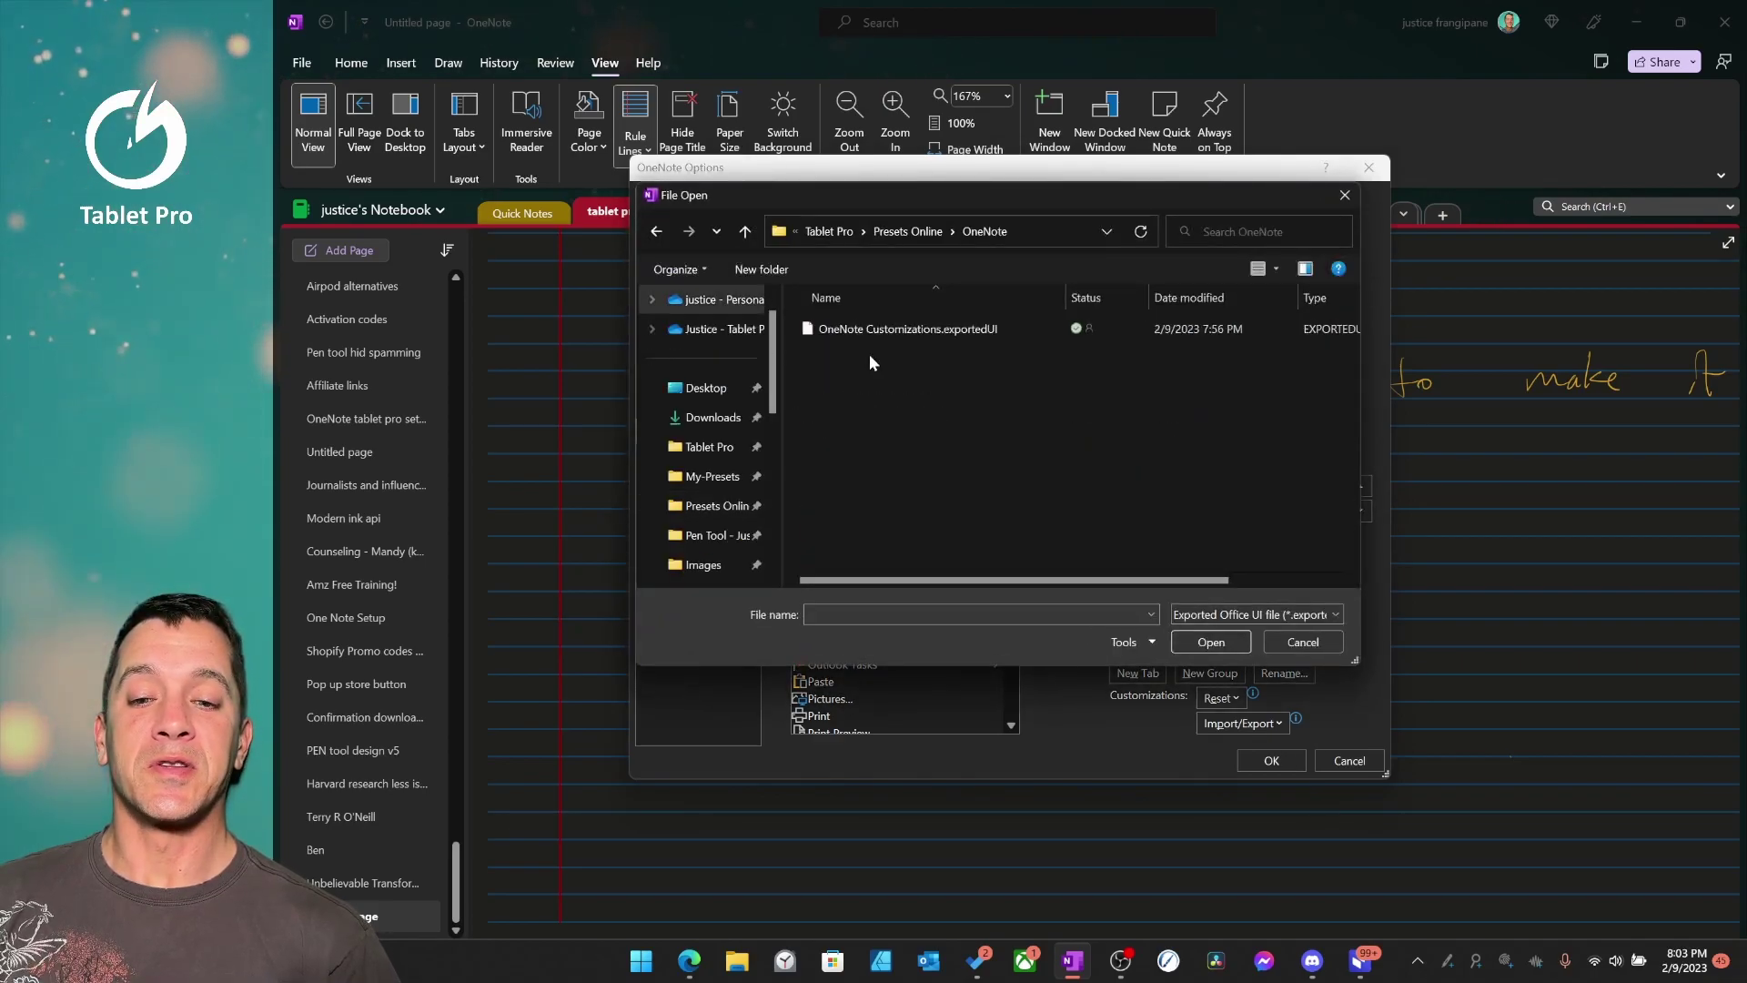
pyautogui.click(950, 328)
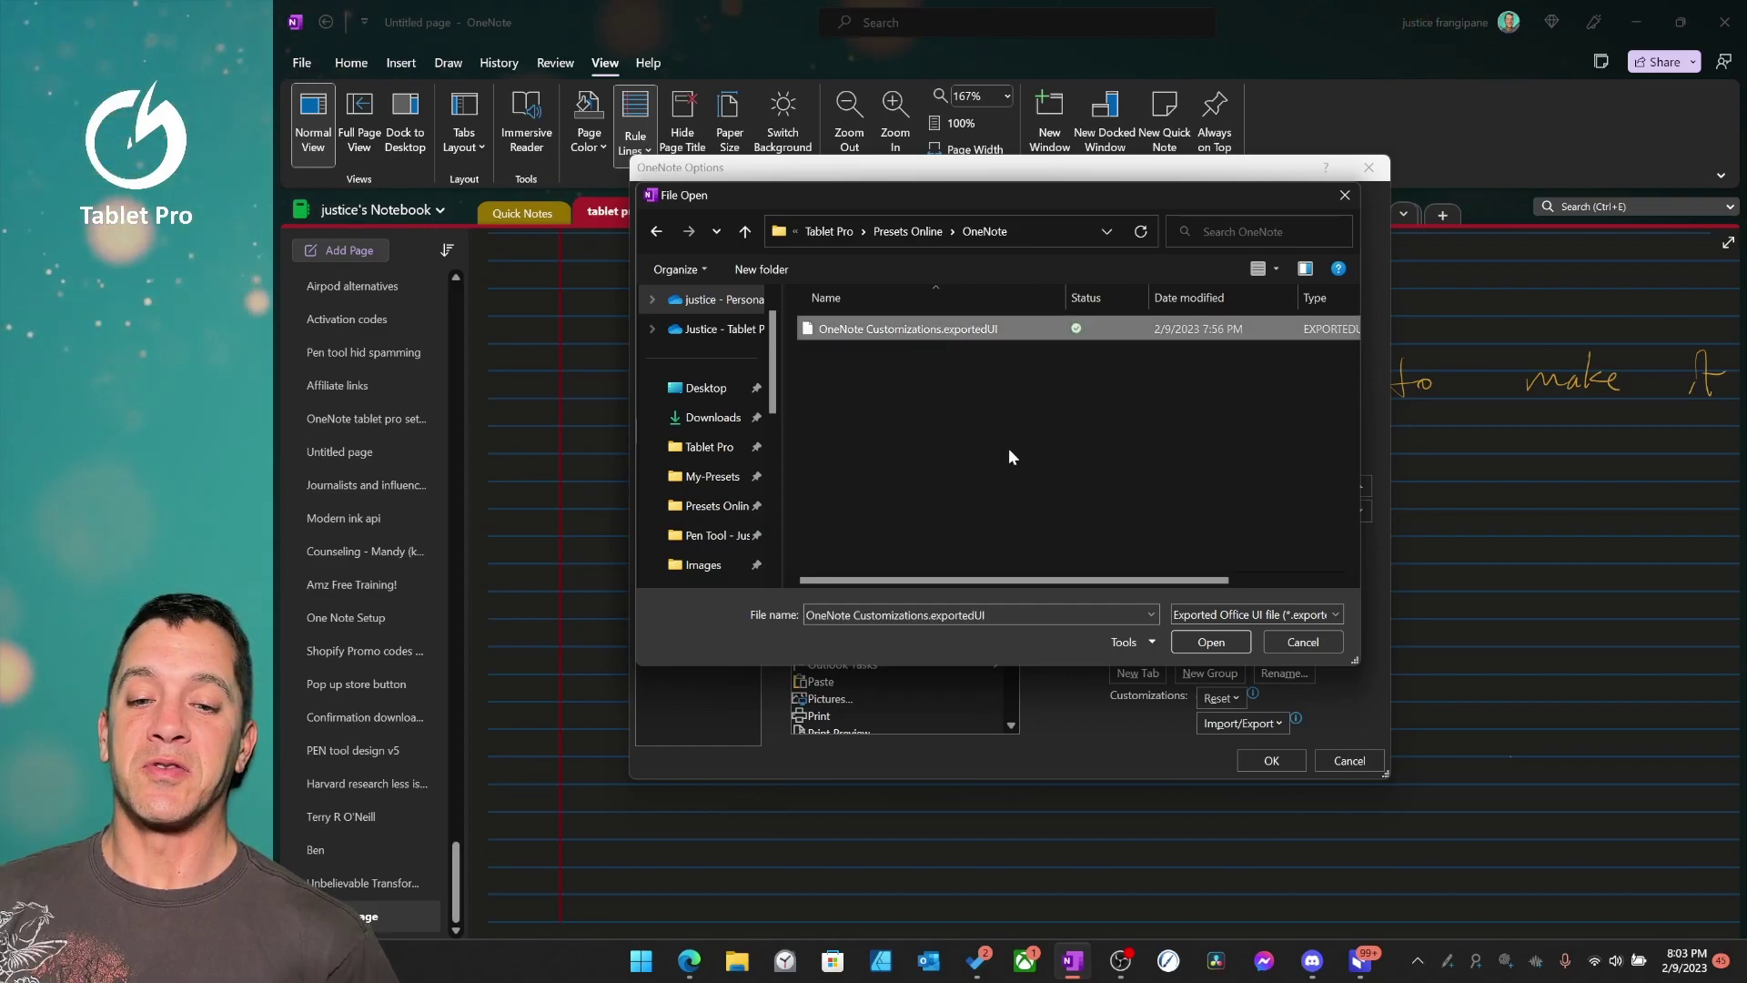
pyautogui.click(1208, 643)
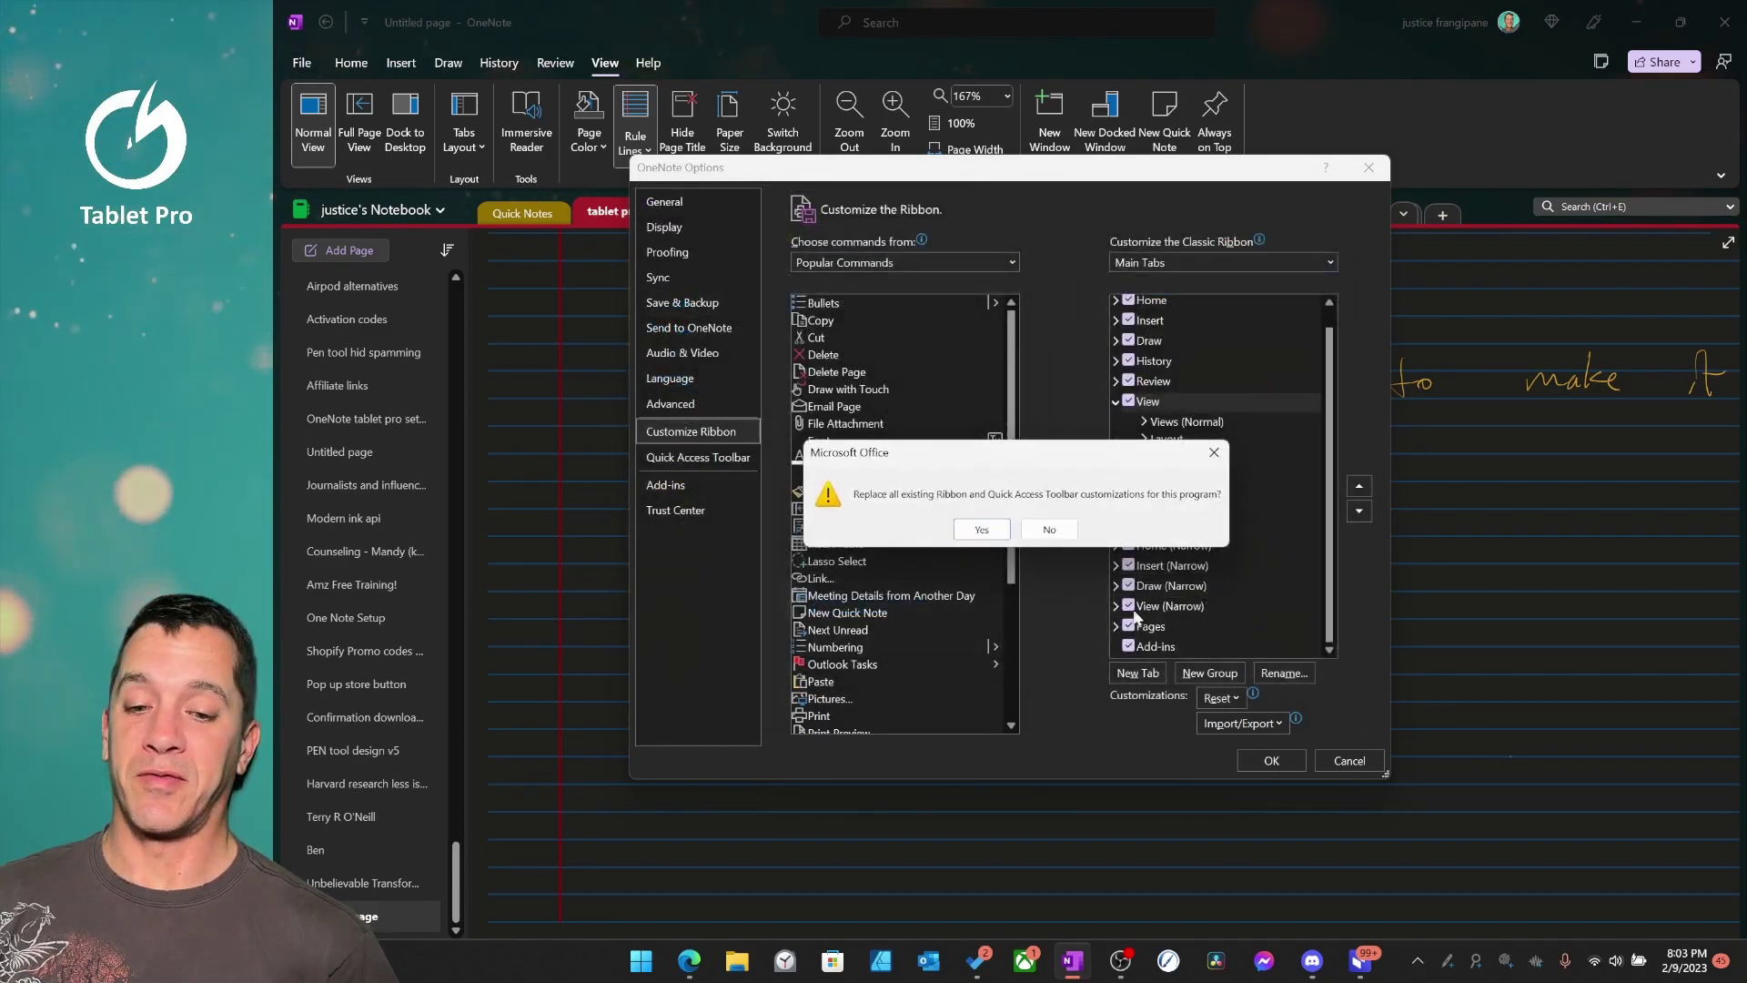
pyautogui.click(983, 534)
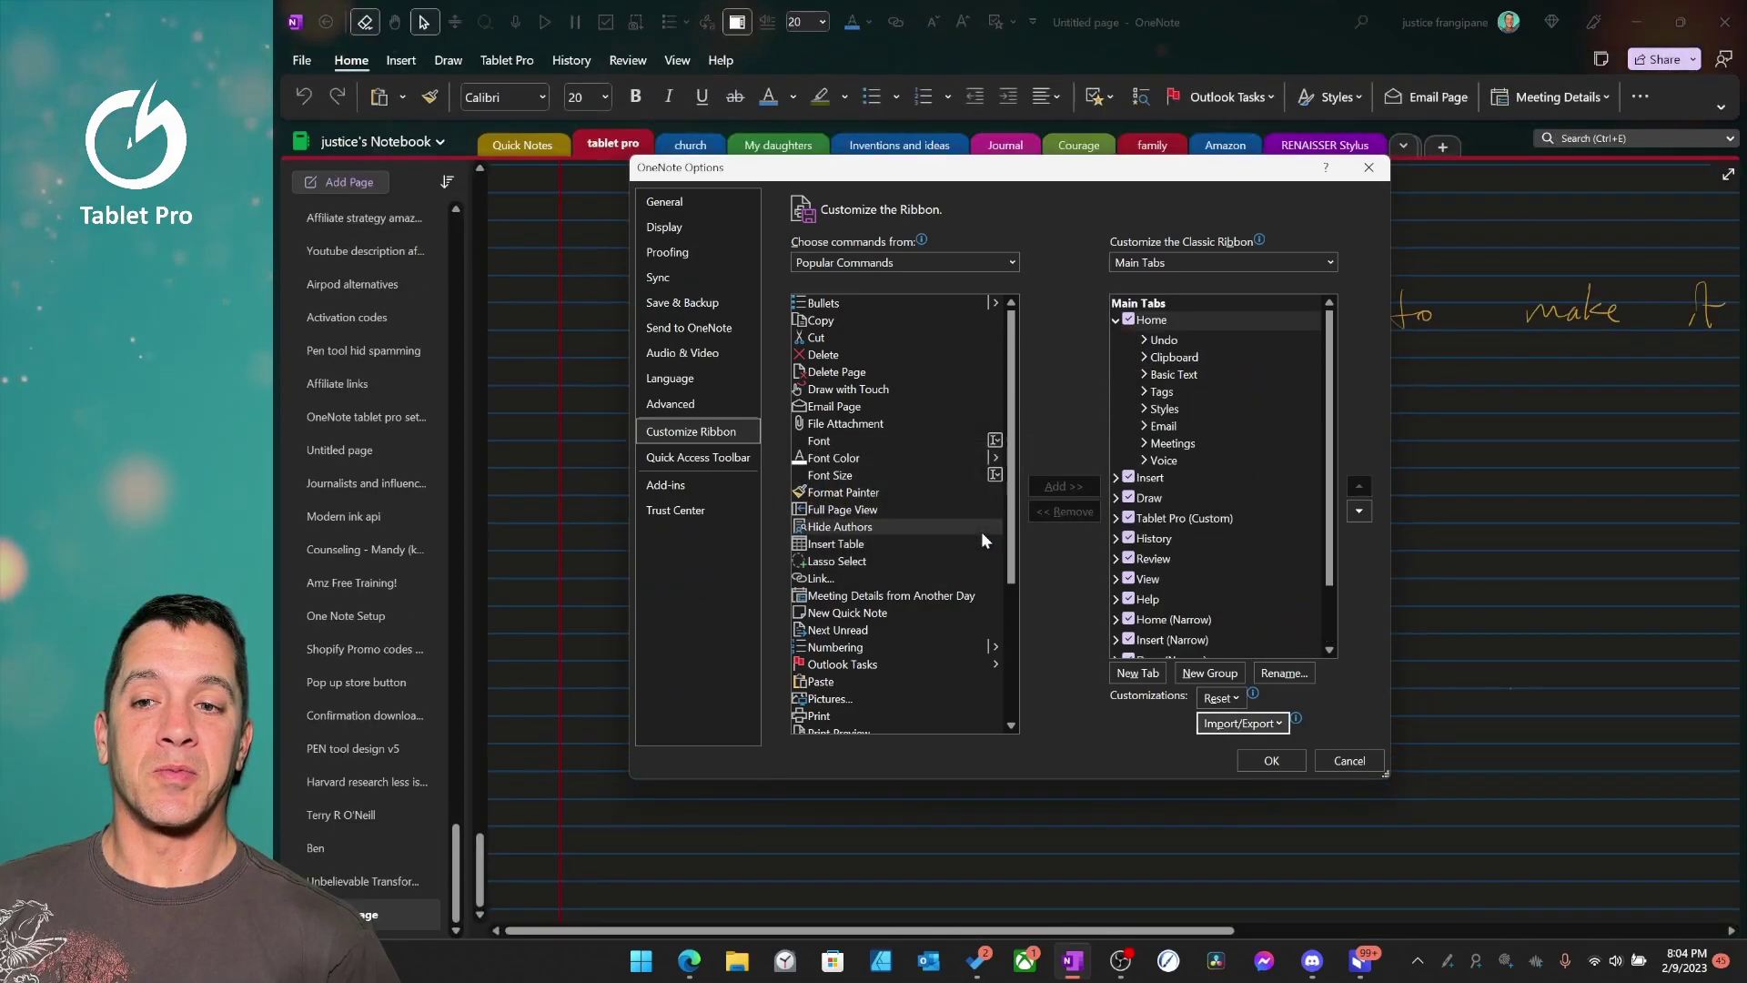
pyautogui.click(1273, 761)
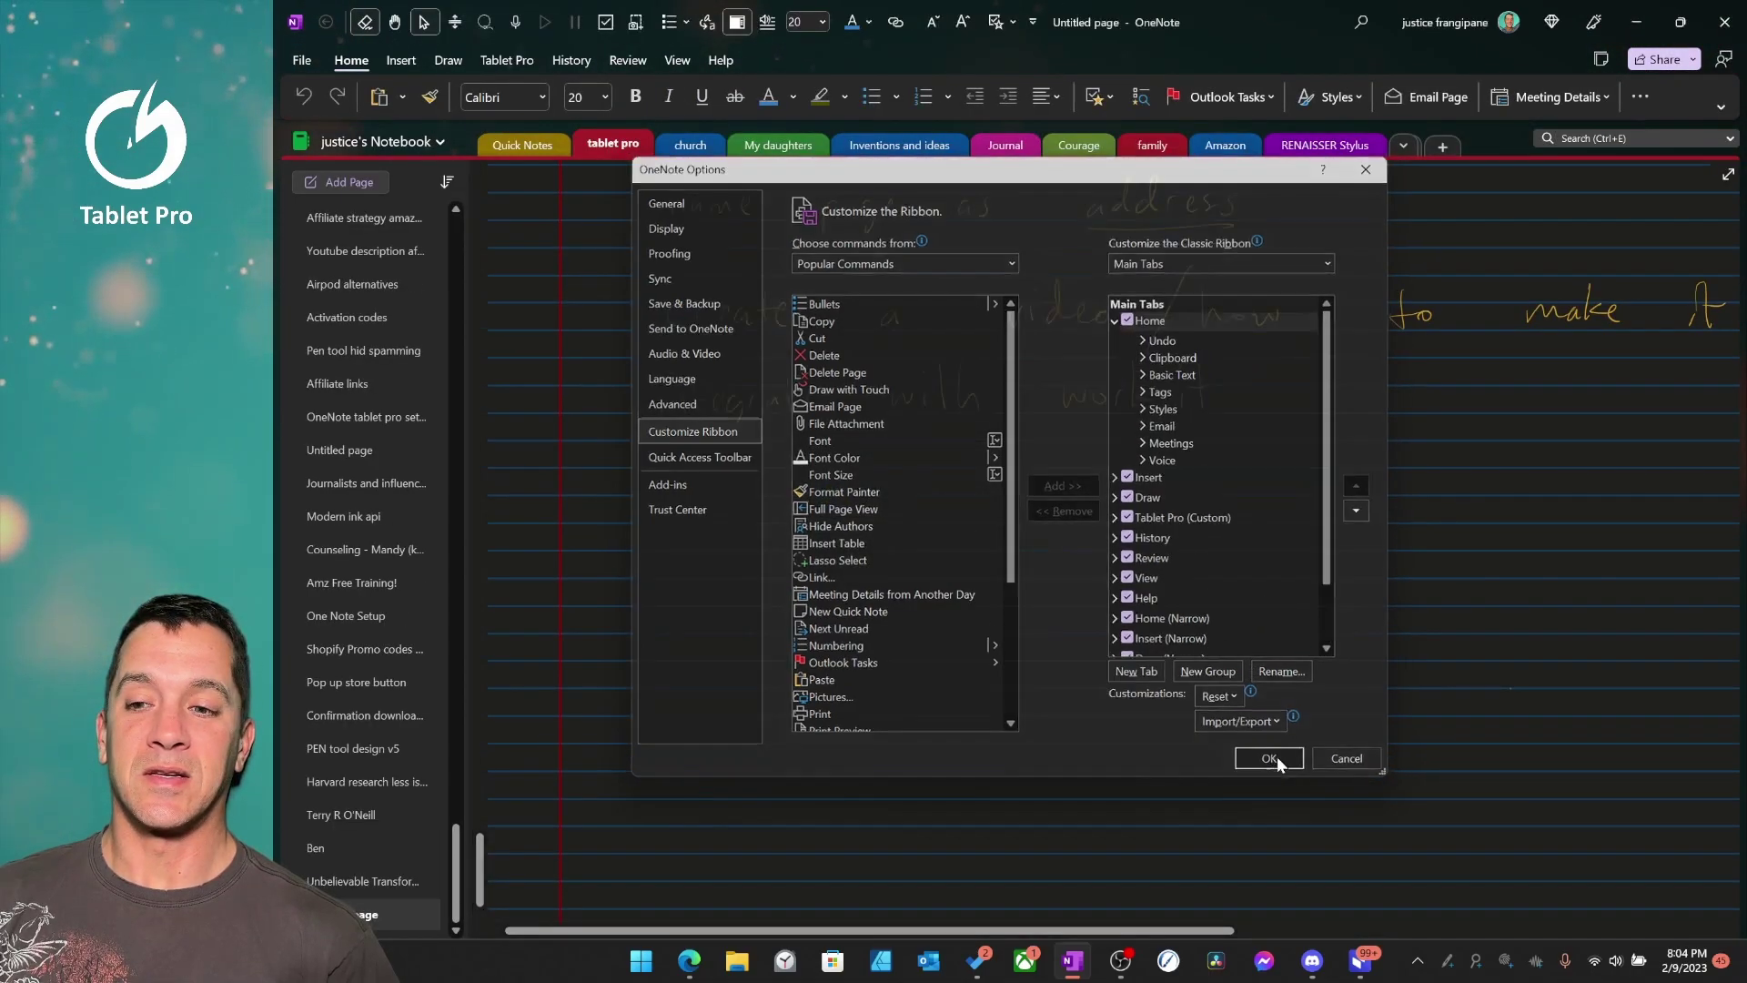
# Switch to full page view, dock the Tablet Pro side panel, and show the Tablet Pro tab.
pyautogui.click(1729, 176)
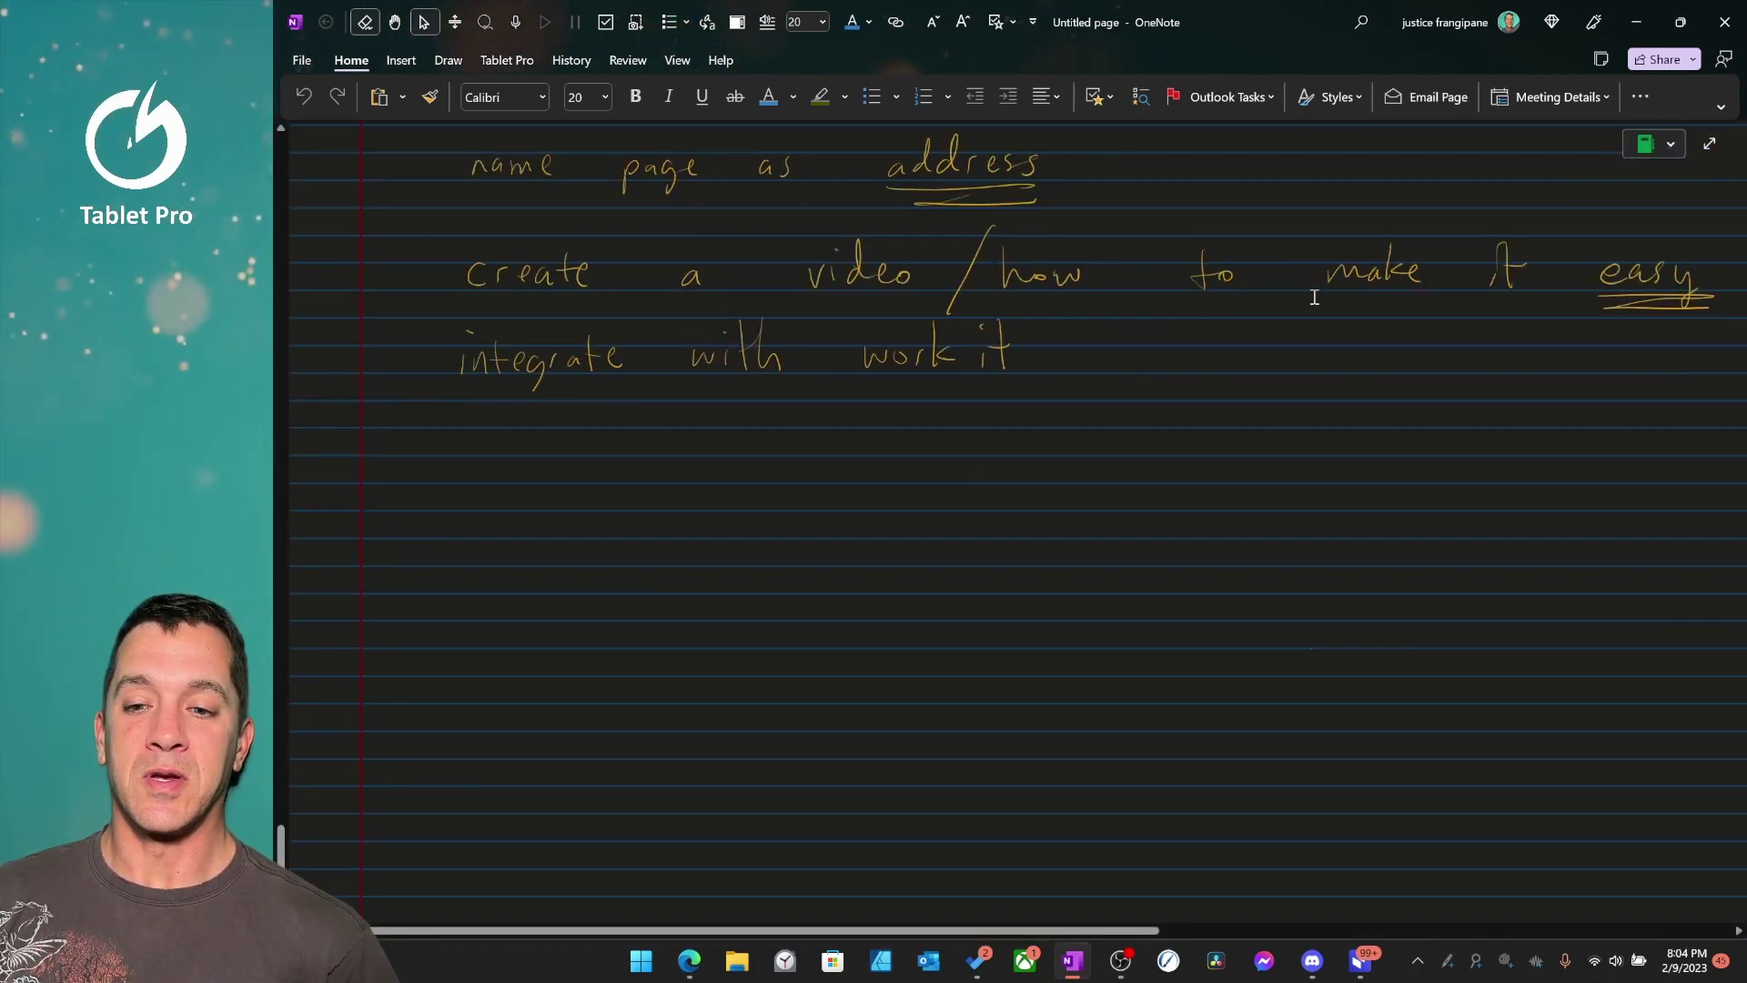
pyautogui.click(1505, 965)
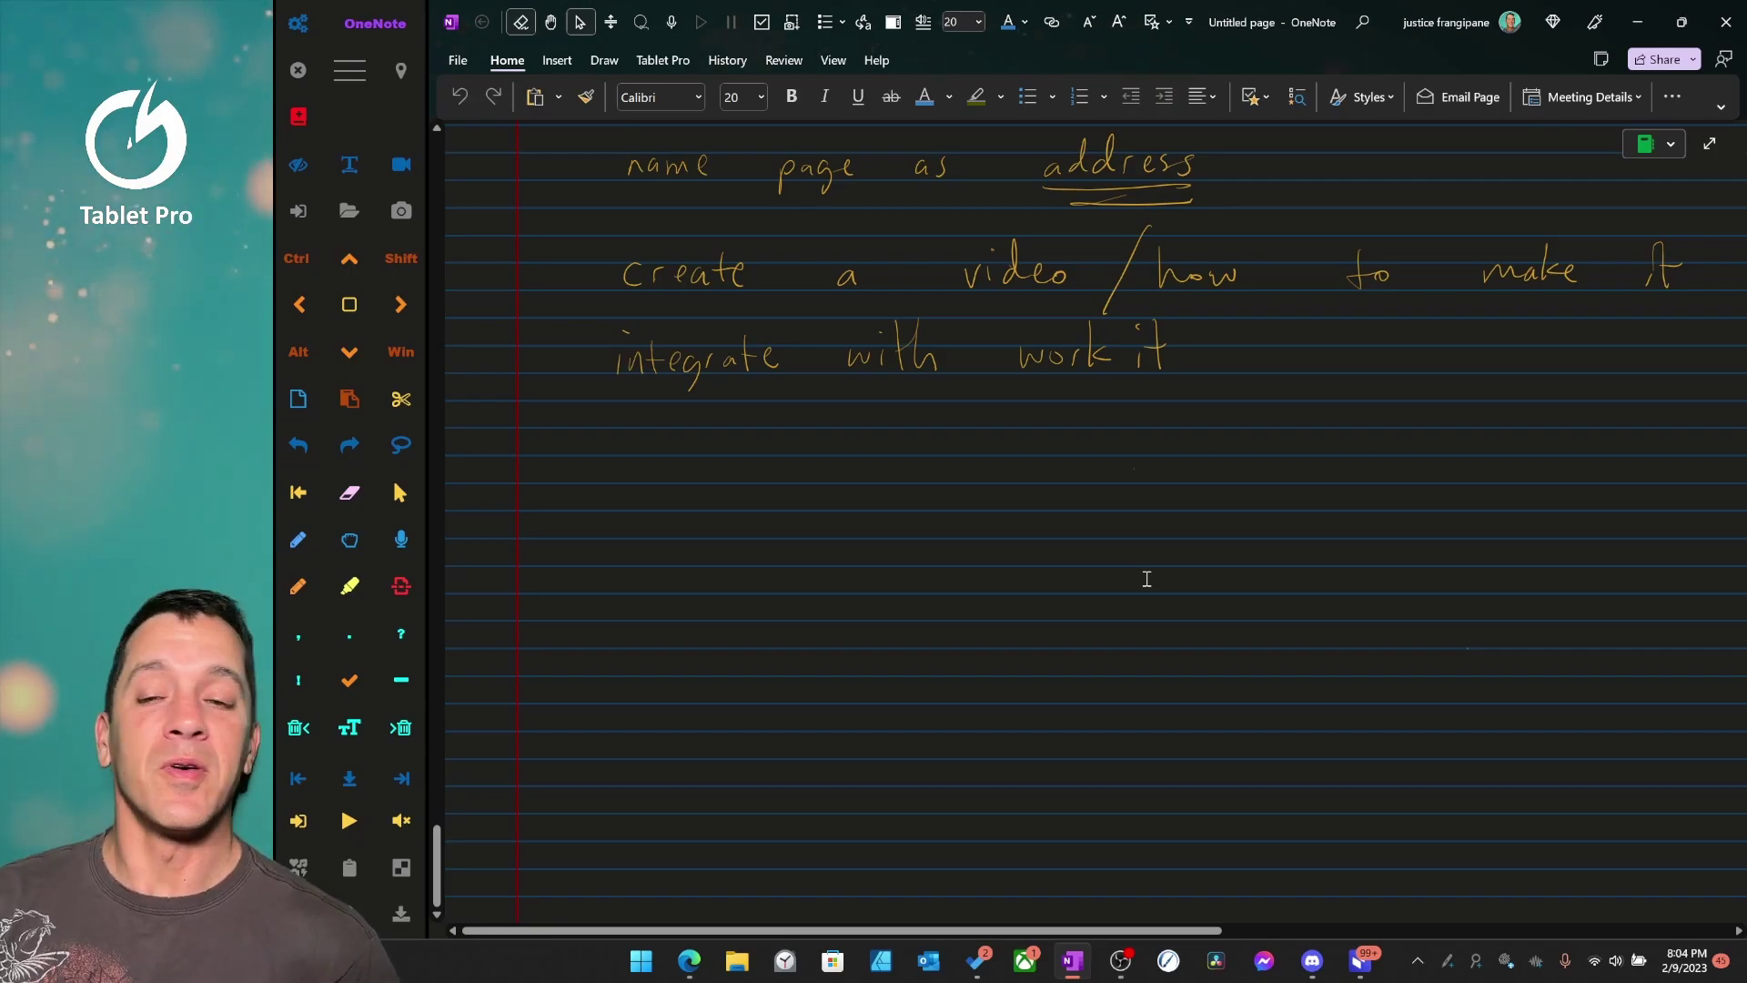
pyautogui.click(658, 60)
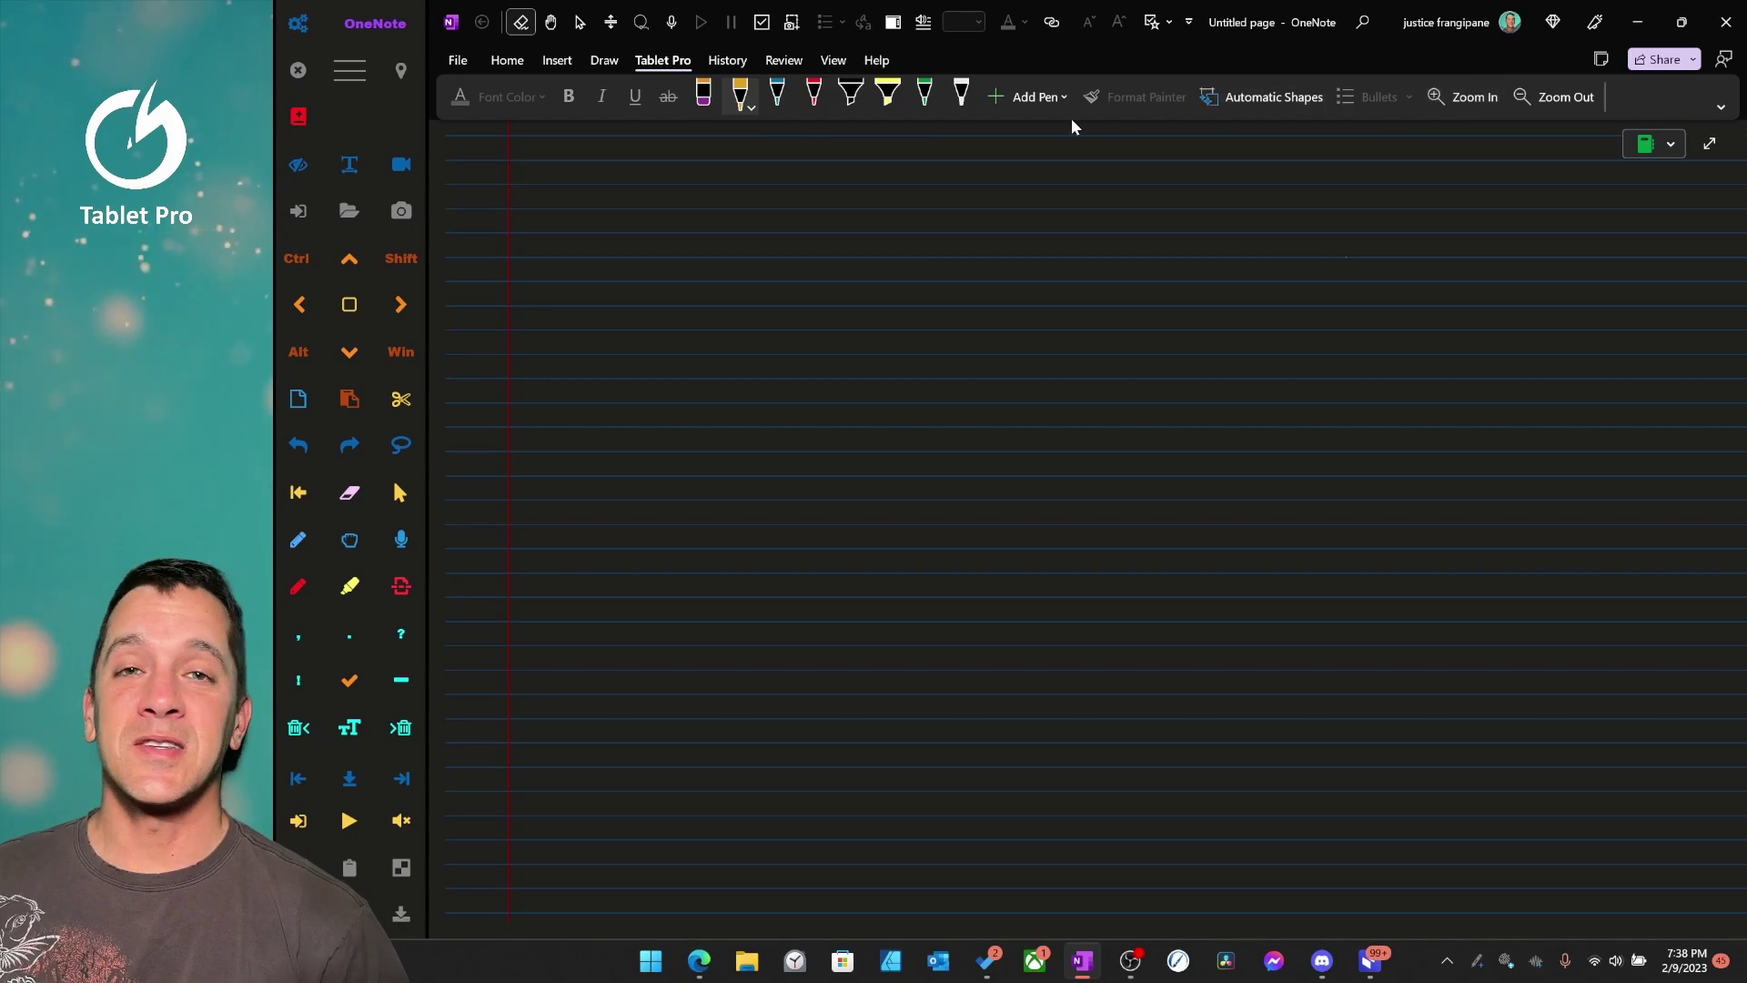
# Remove Zoom Out from the Tablet Pro tab and open the Ribbon Display Options menu.
pyautogui.rightClick(1563, 97)
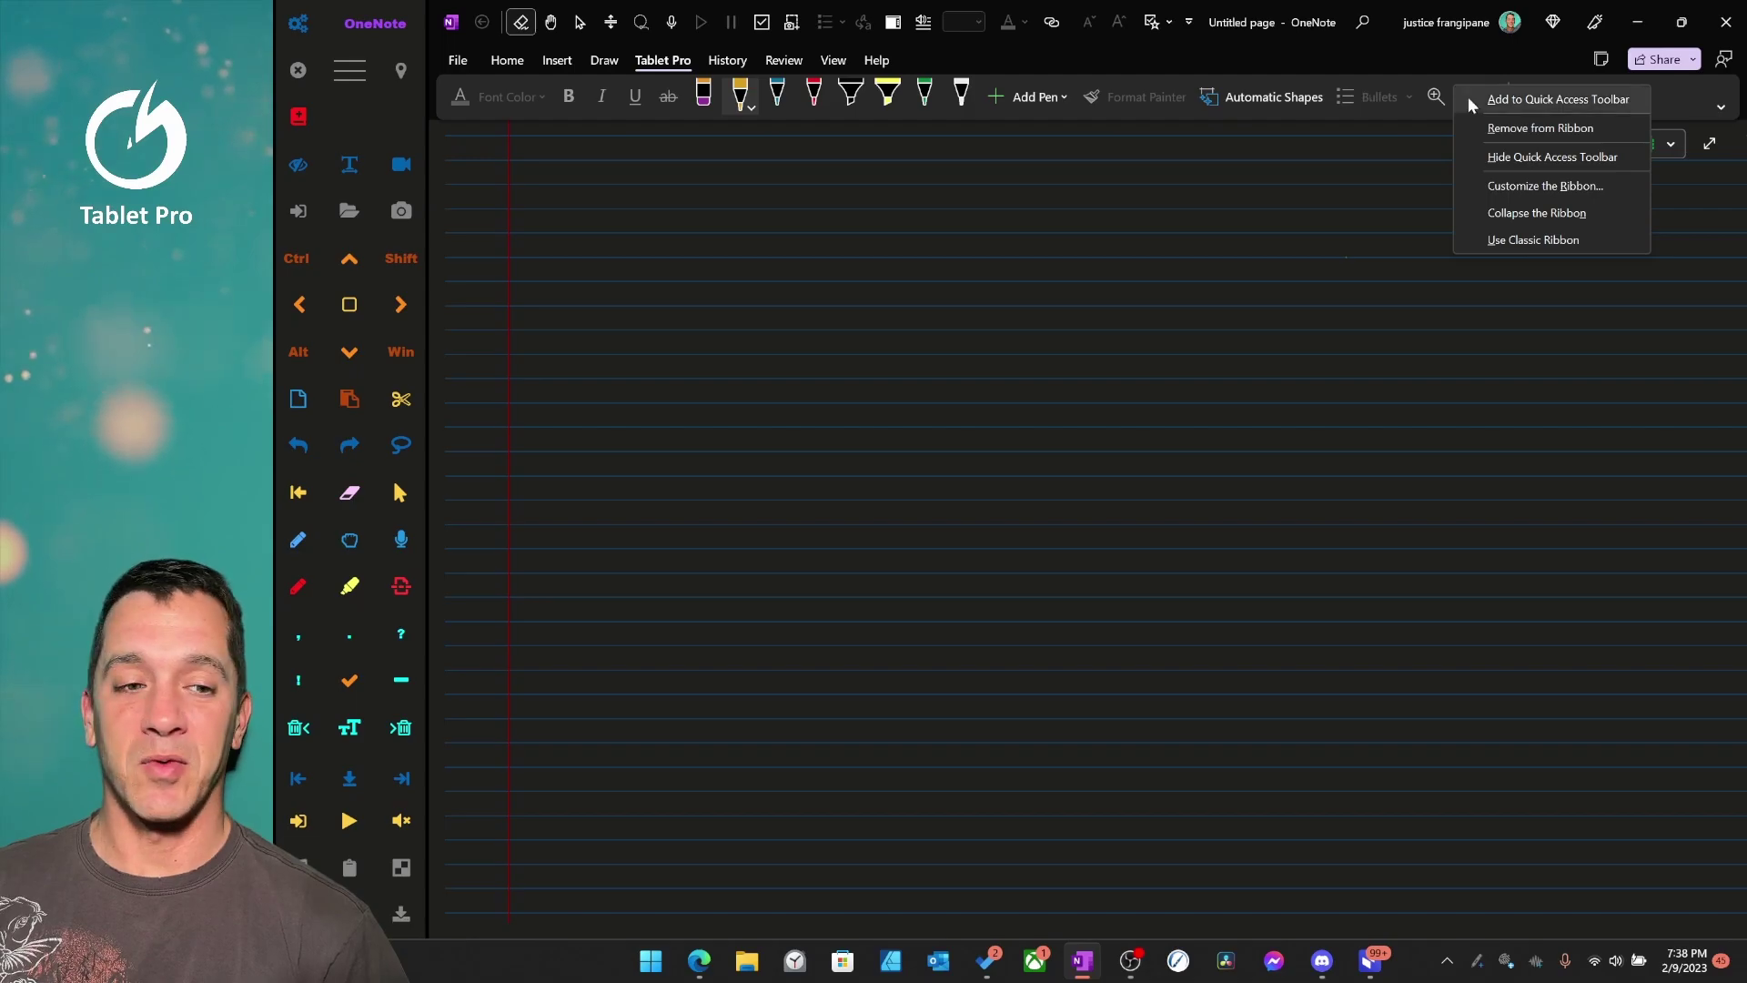
pyautogui.click(1526, 127)
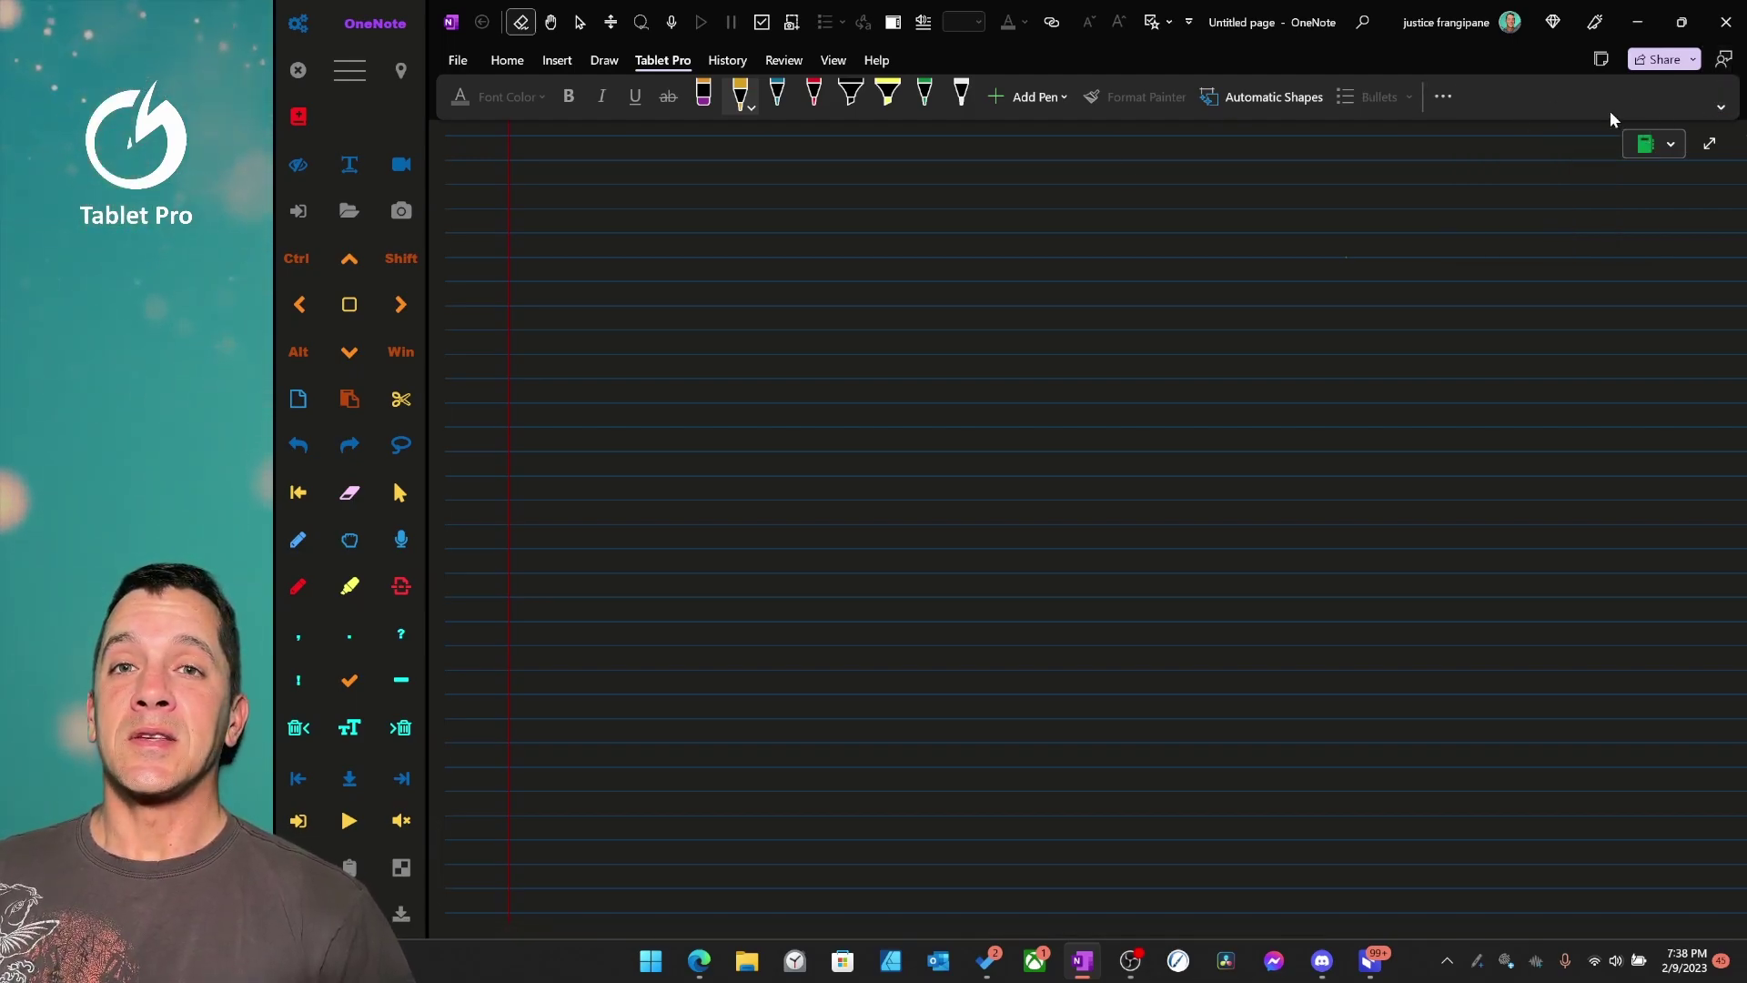
pyautogui.click(1719, 109)
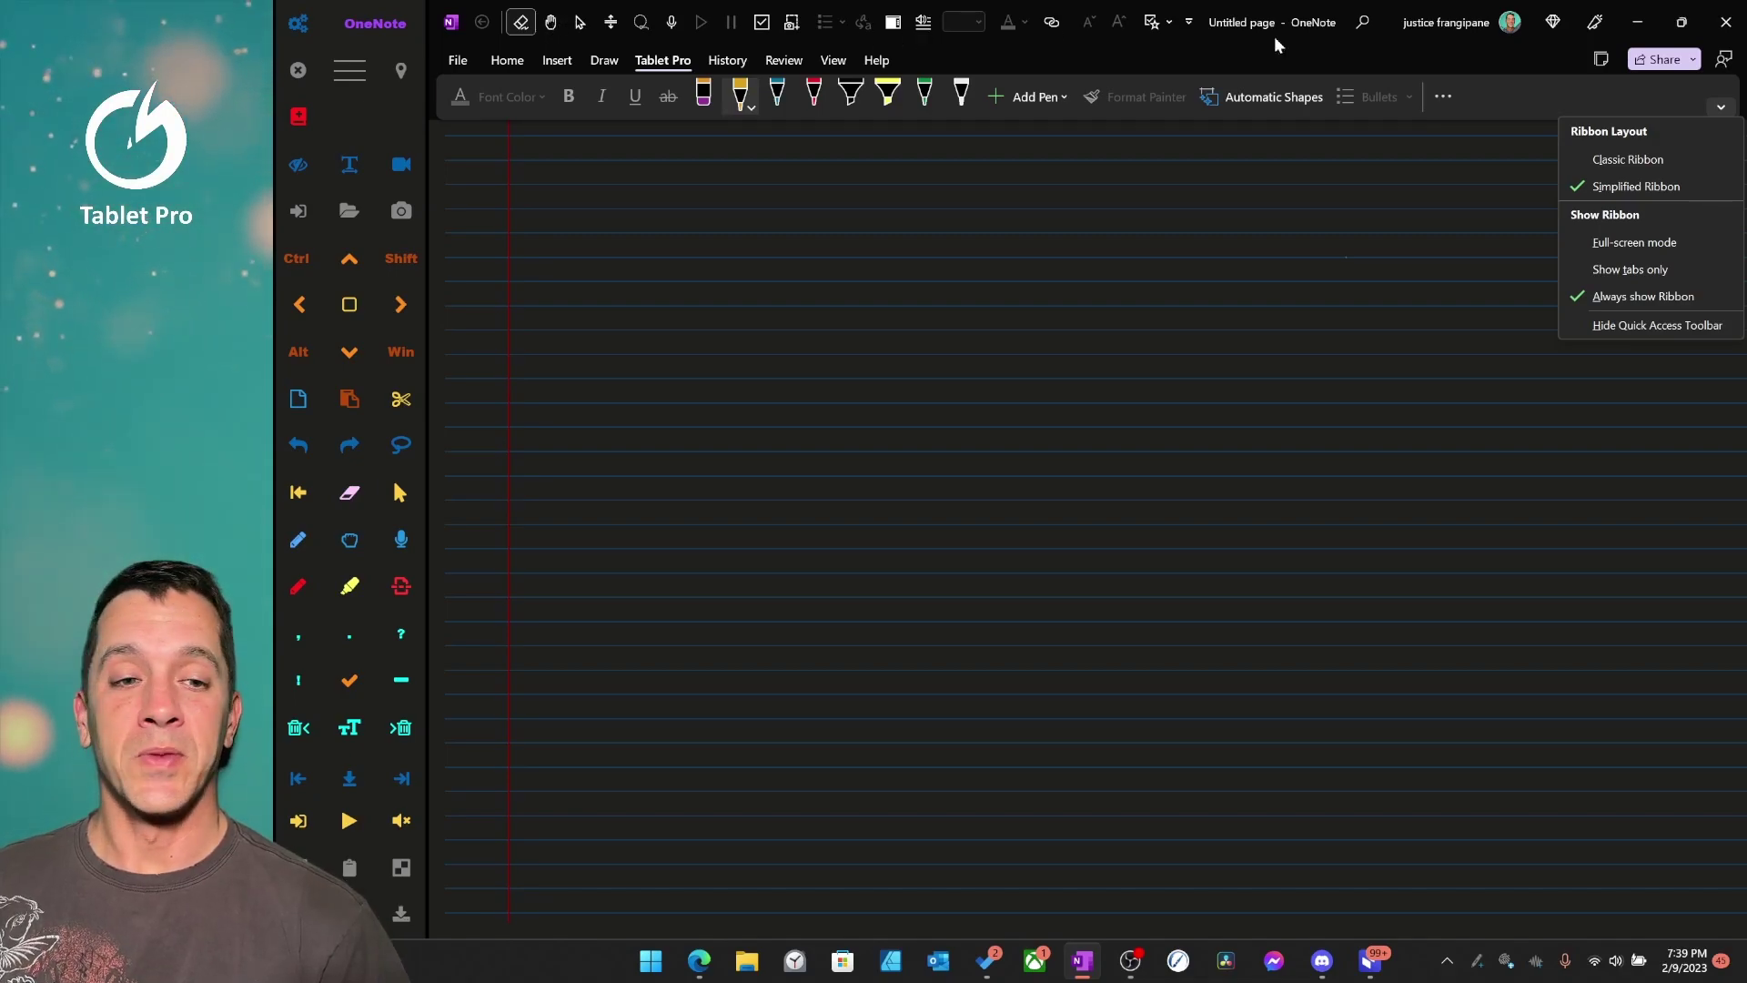
# Add Voice from All Commands to the Quick Access Toolbar and check it appears there.
pyautogui.rightClick(1498, 92)
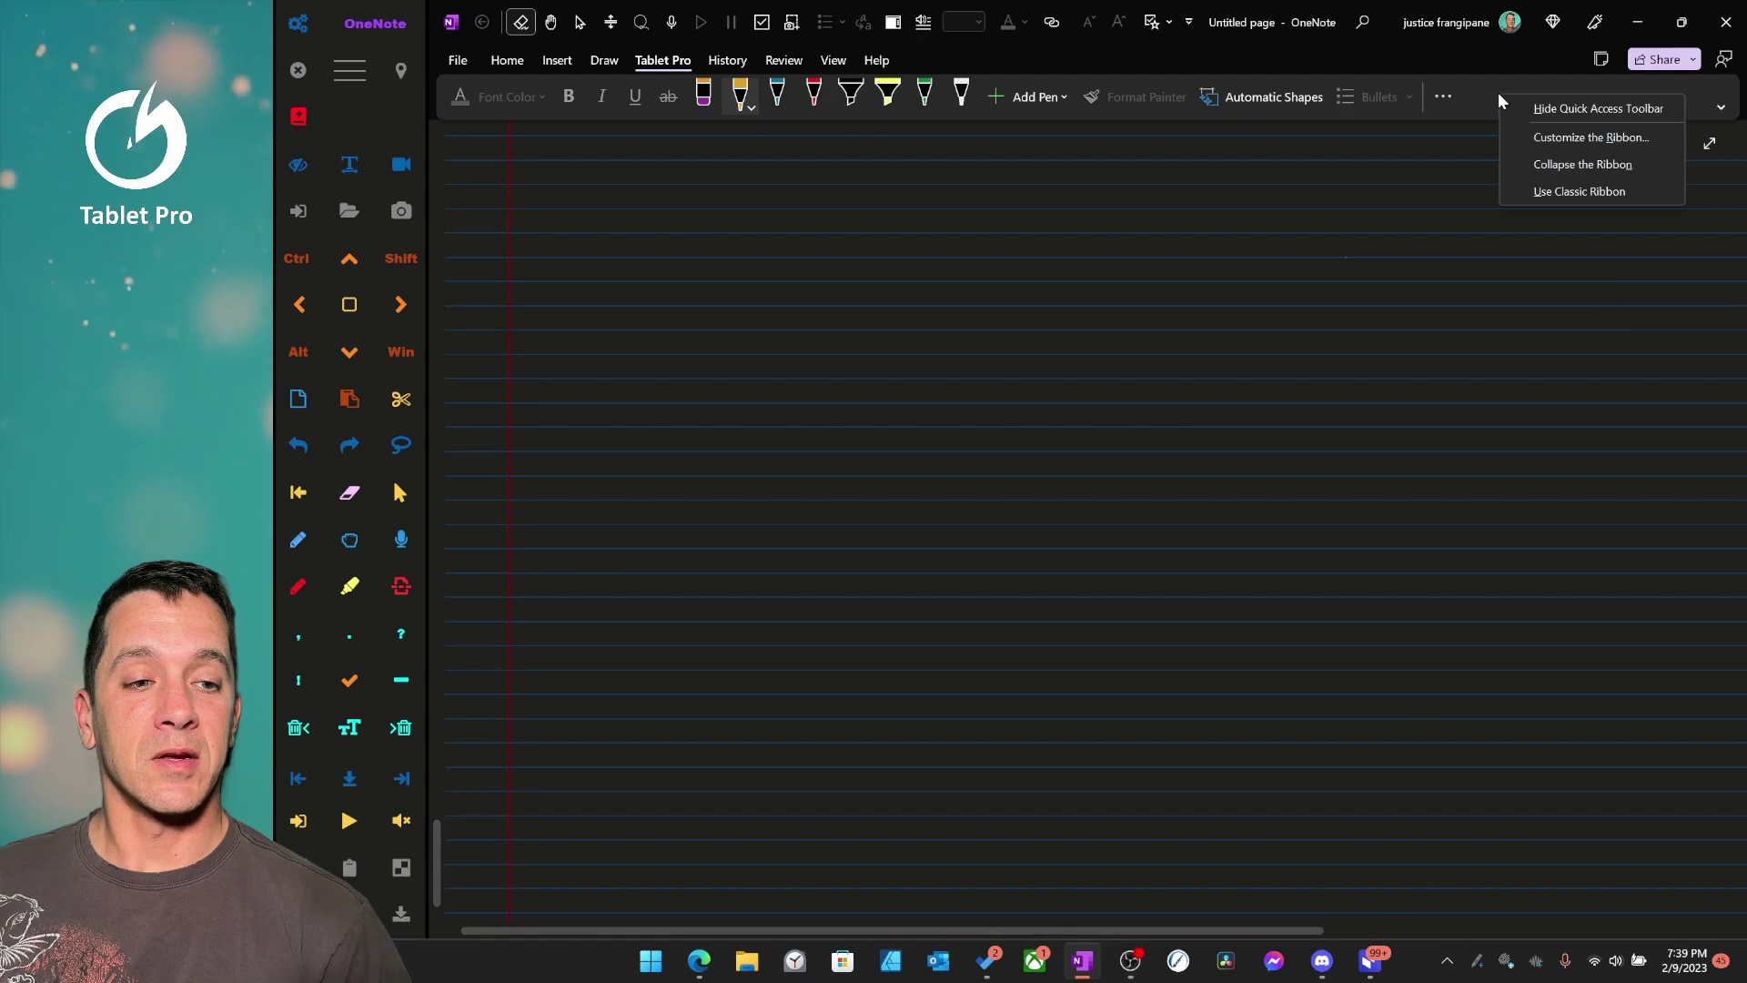
pyautogui.click(1595, 144)
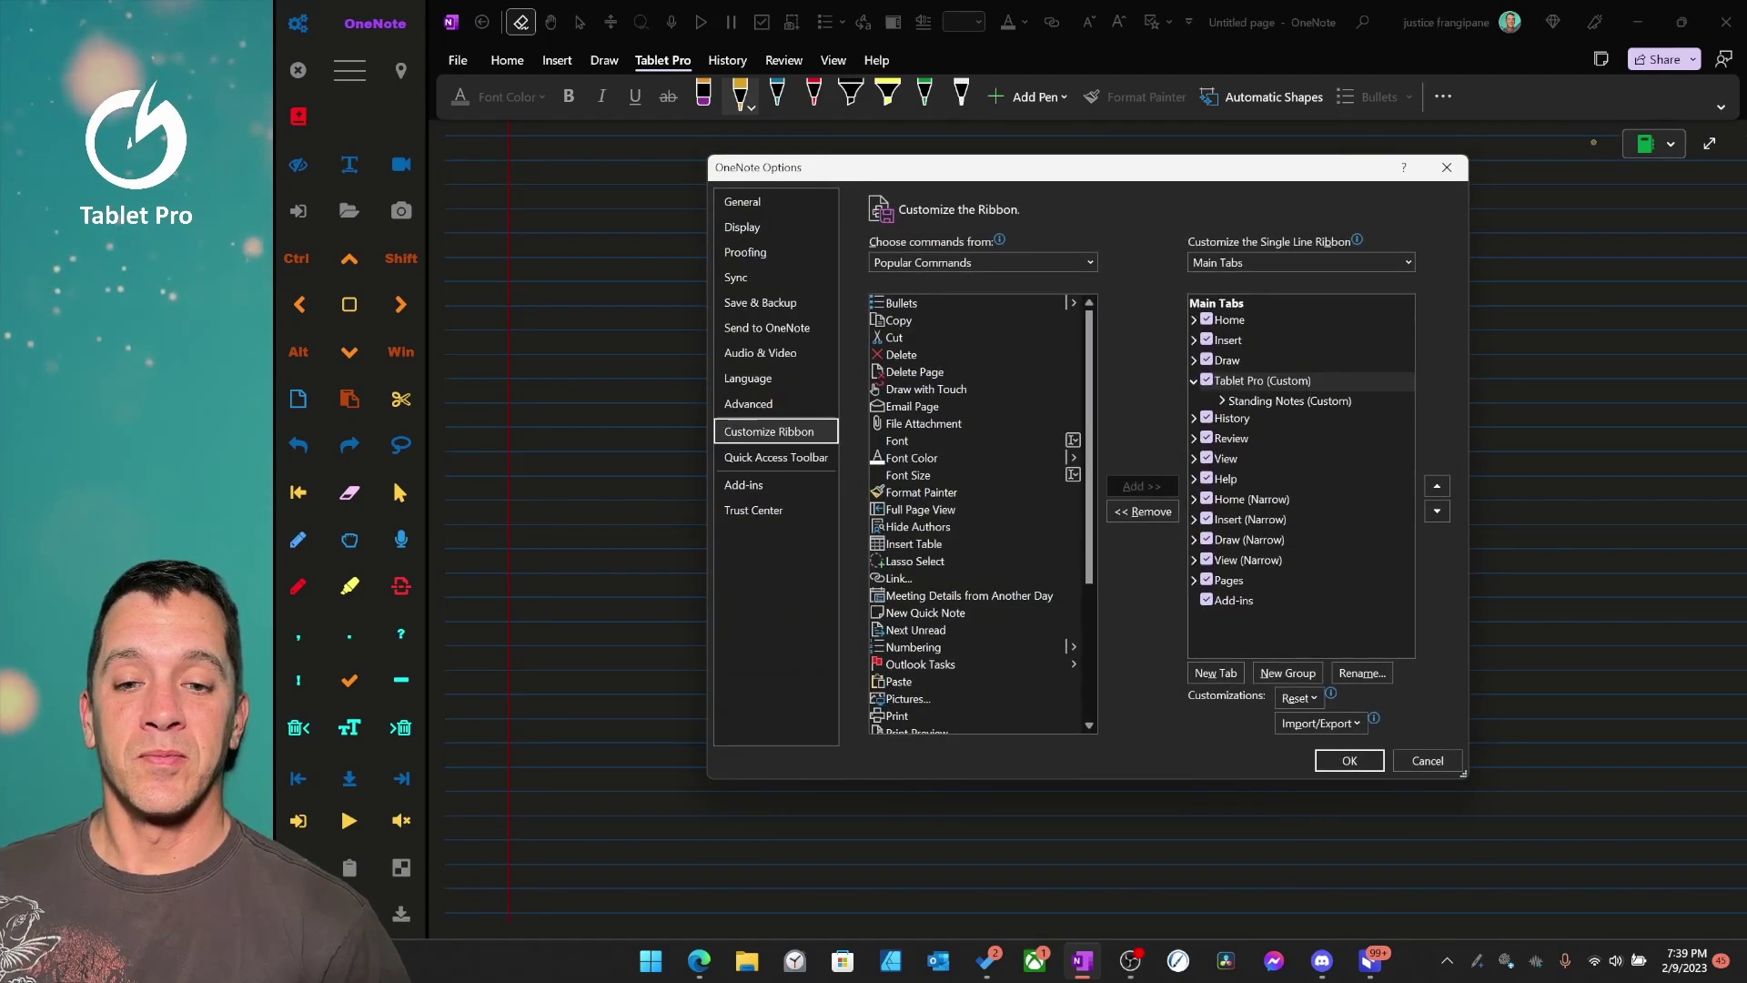
pyautogui.click(776, 462)
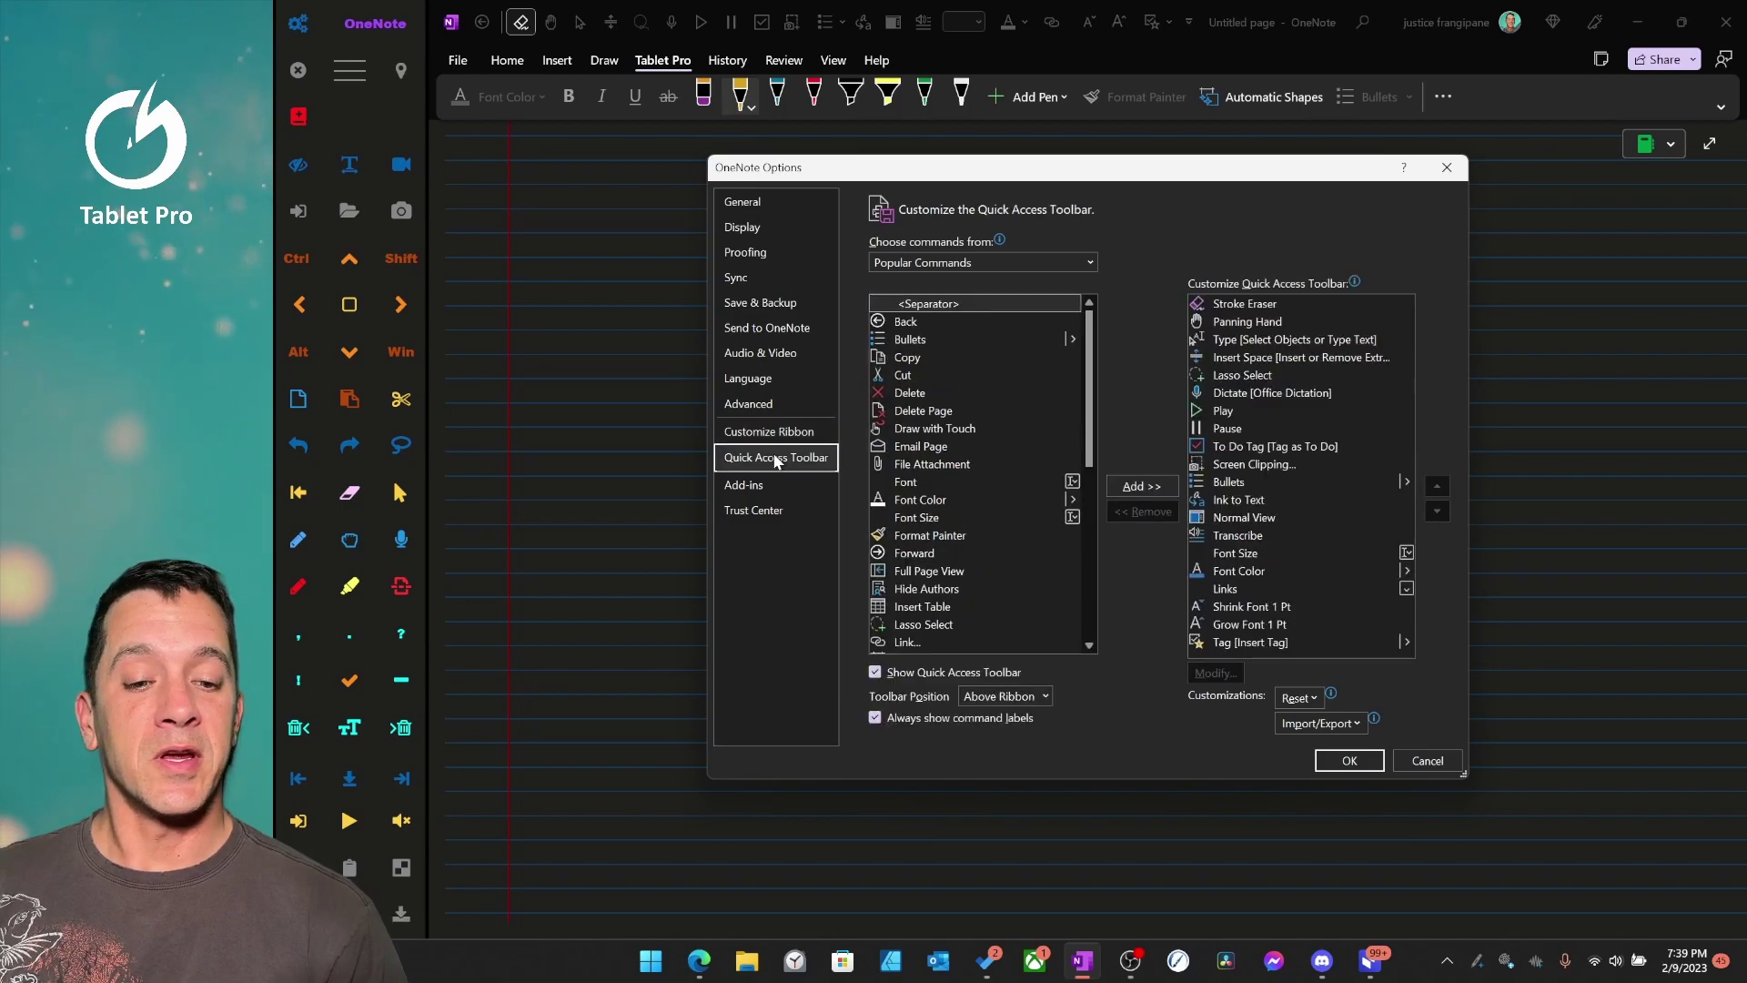
pyautogui.click(1043, 262)
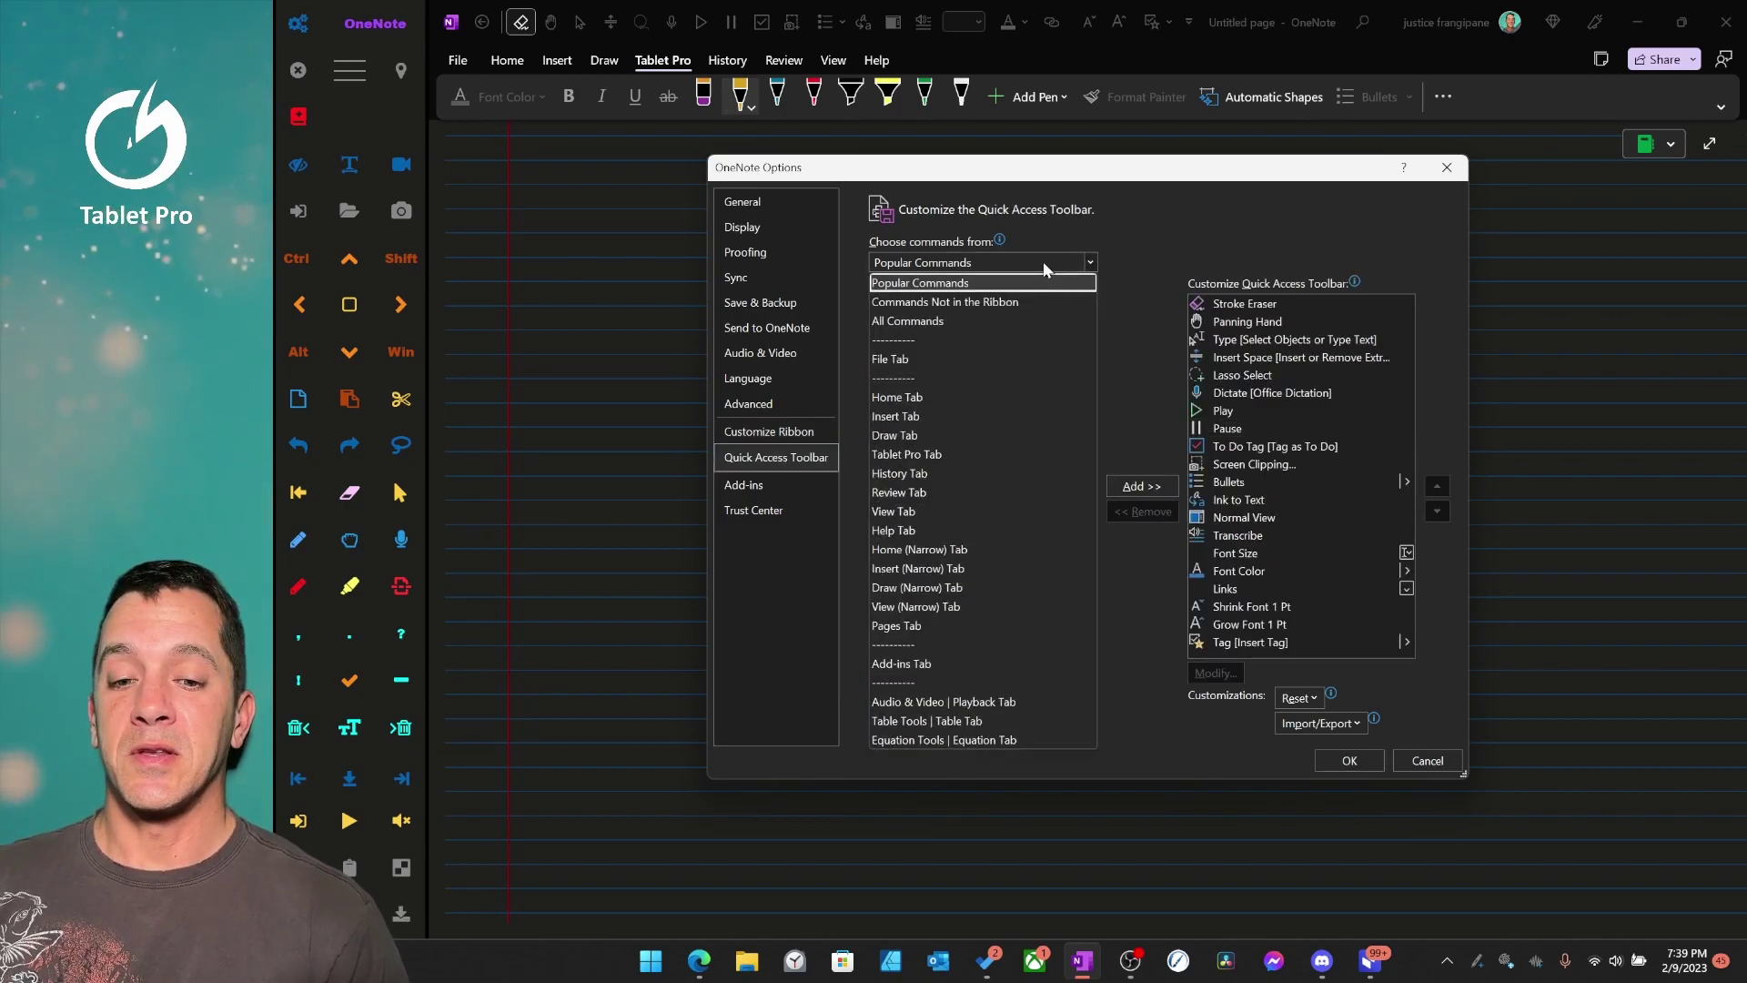
pyautogui.click(923, 323)
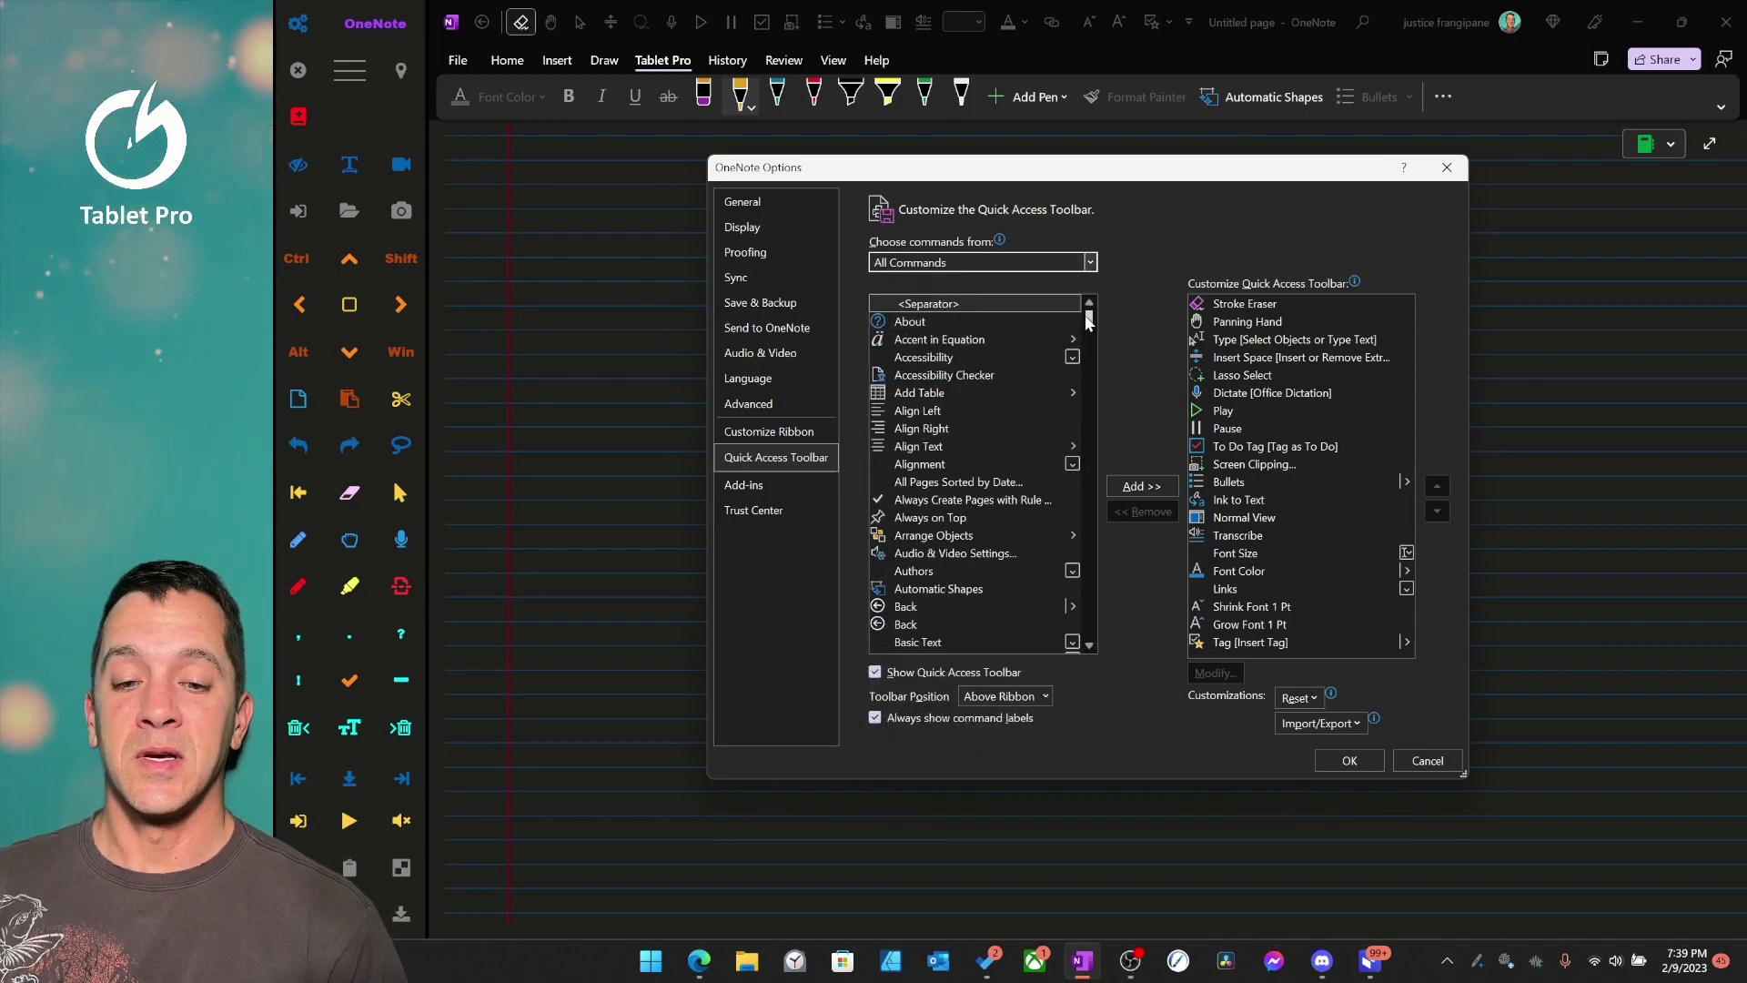
pyautogui.moveTo(1089, 320); pyautogui.dragTo(1085, 642)
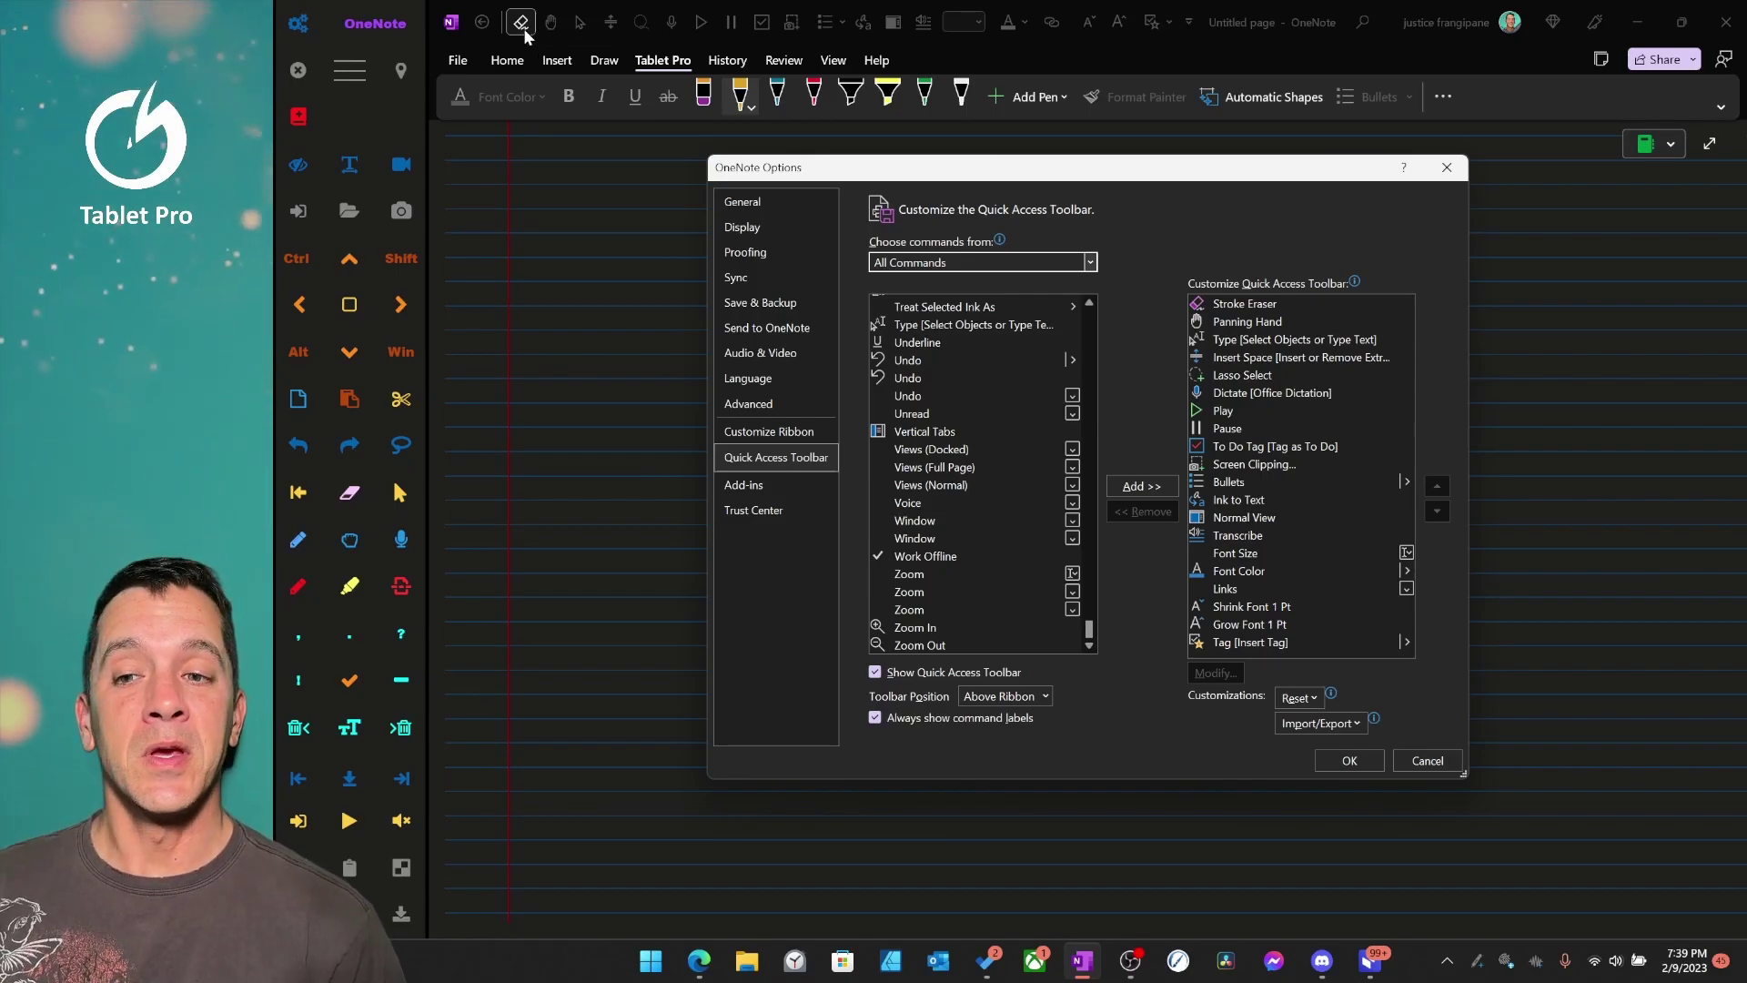
pyautogui.click(927, 501)
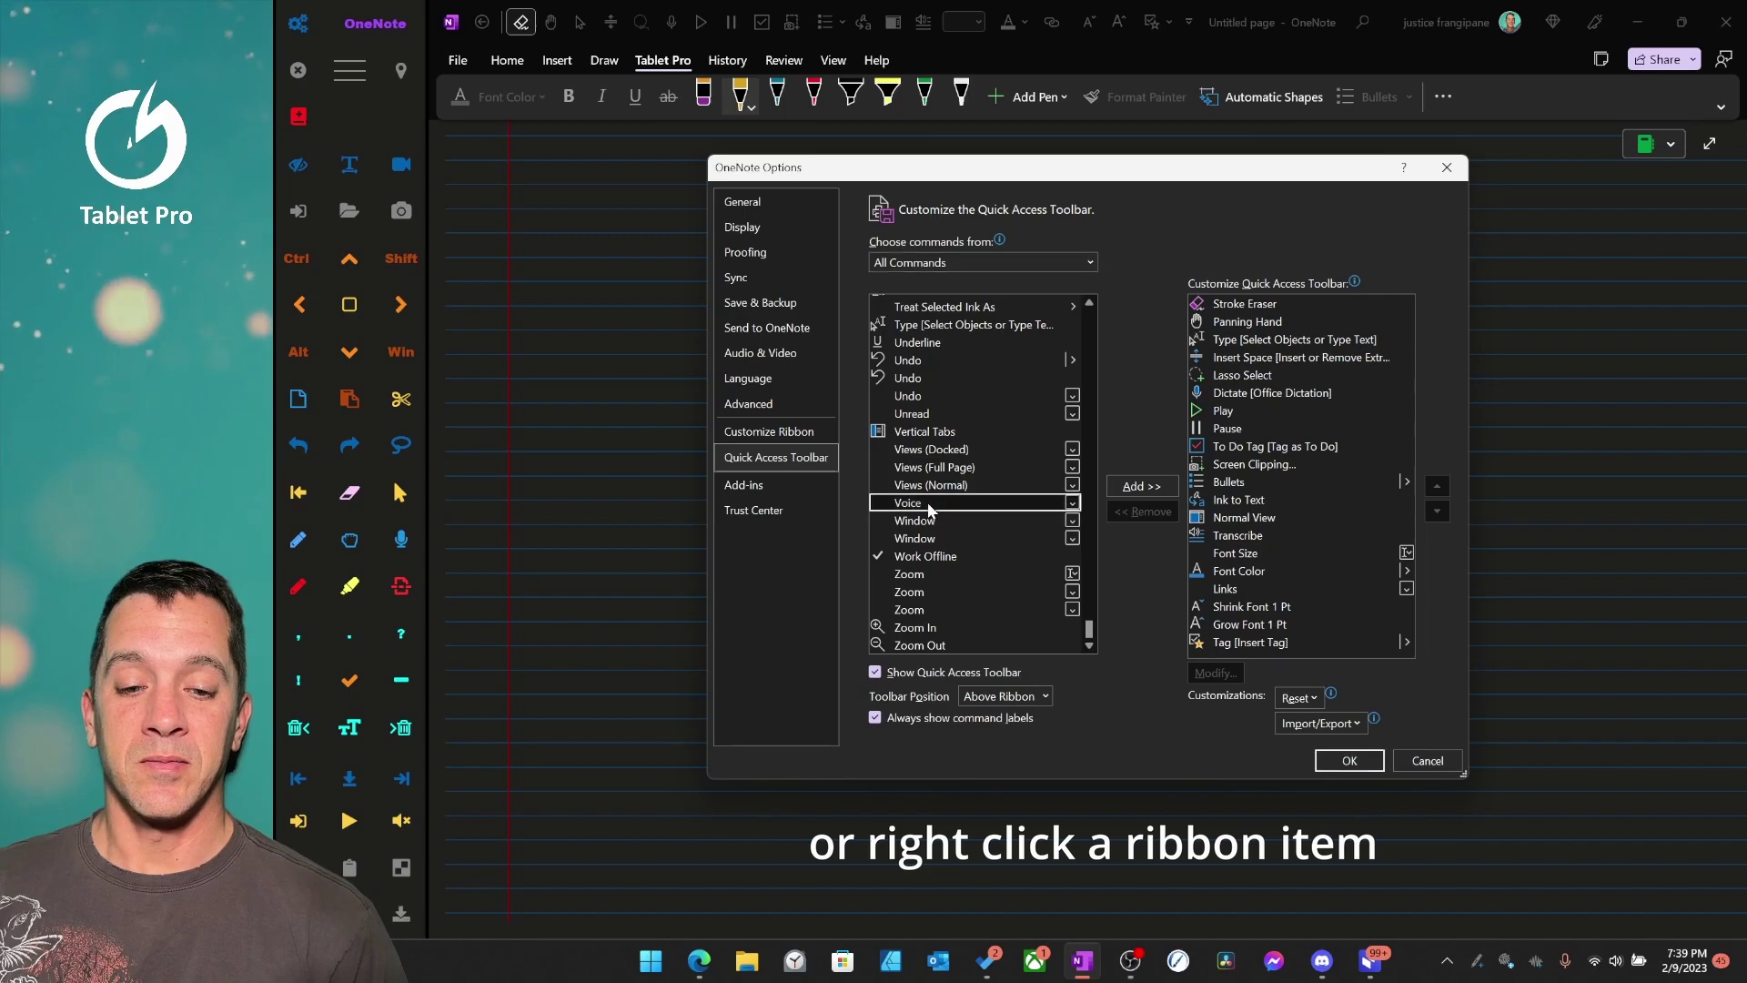
pyautogui.click(1143, 487)
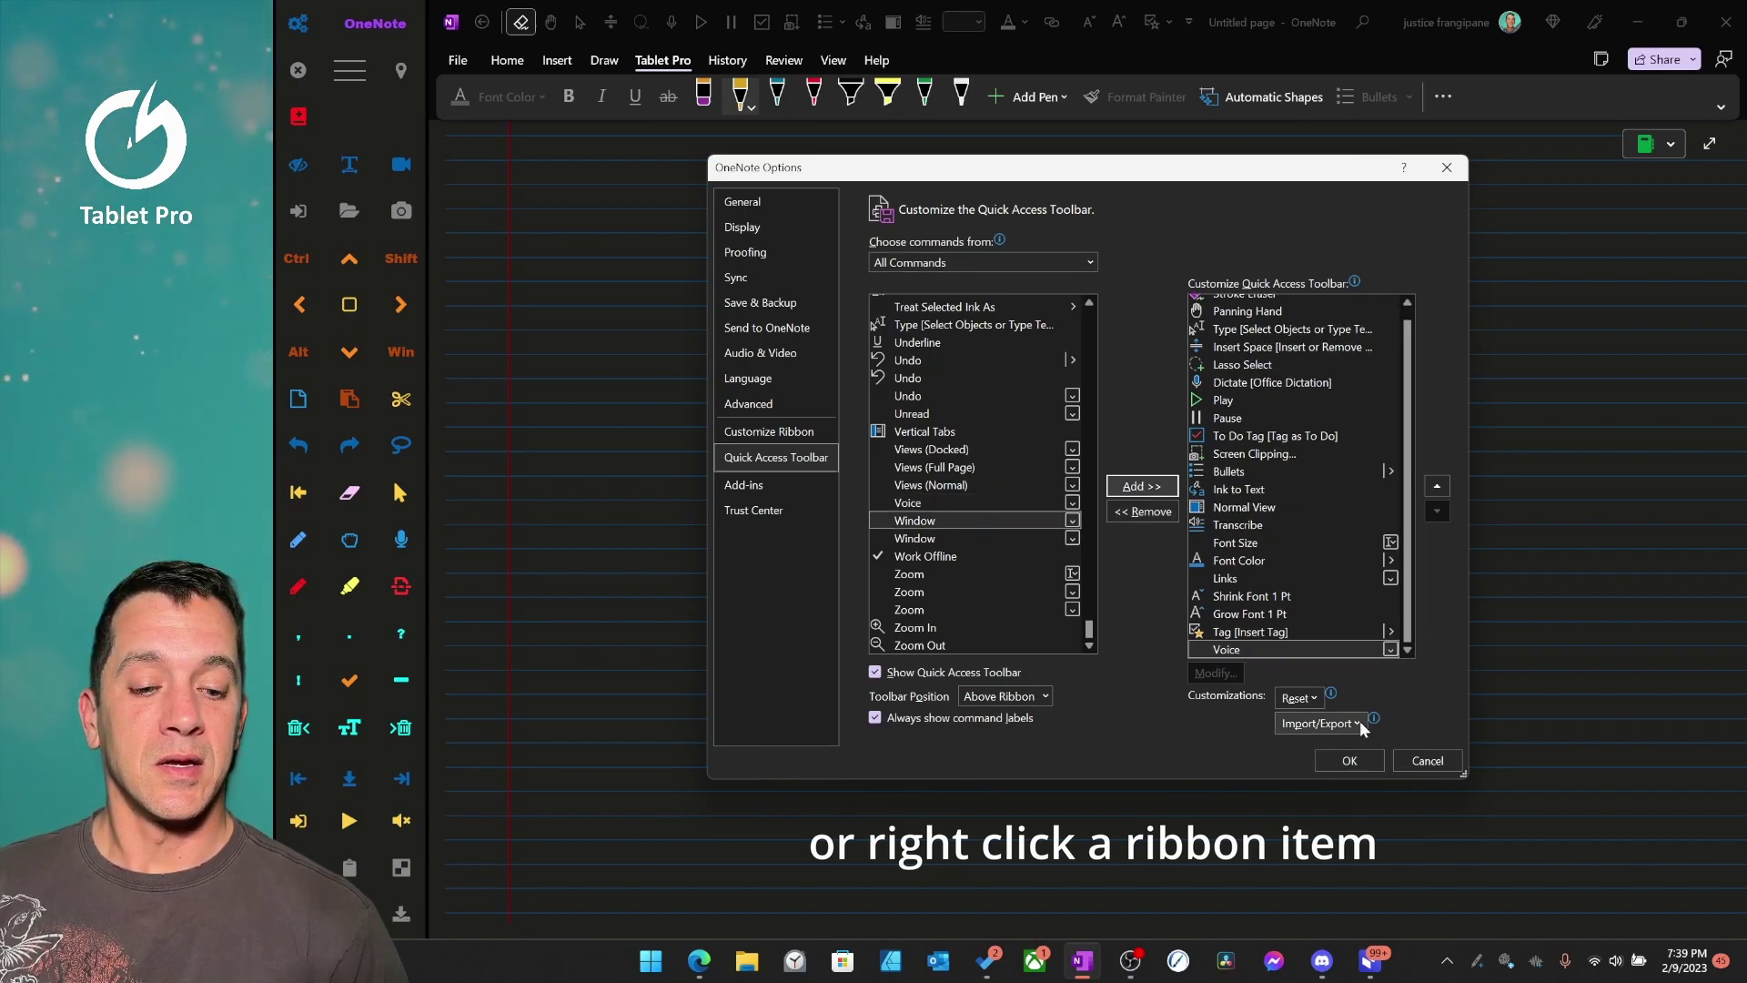
pyautogui.click(1351, 762)
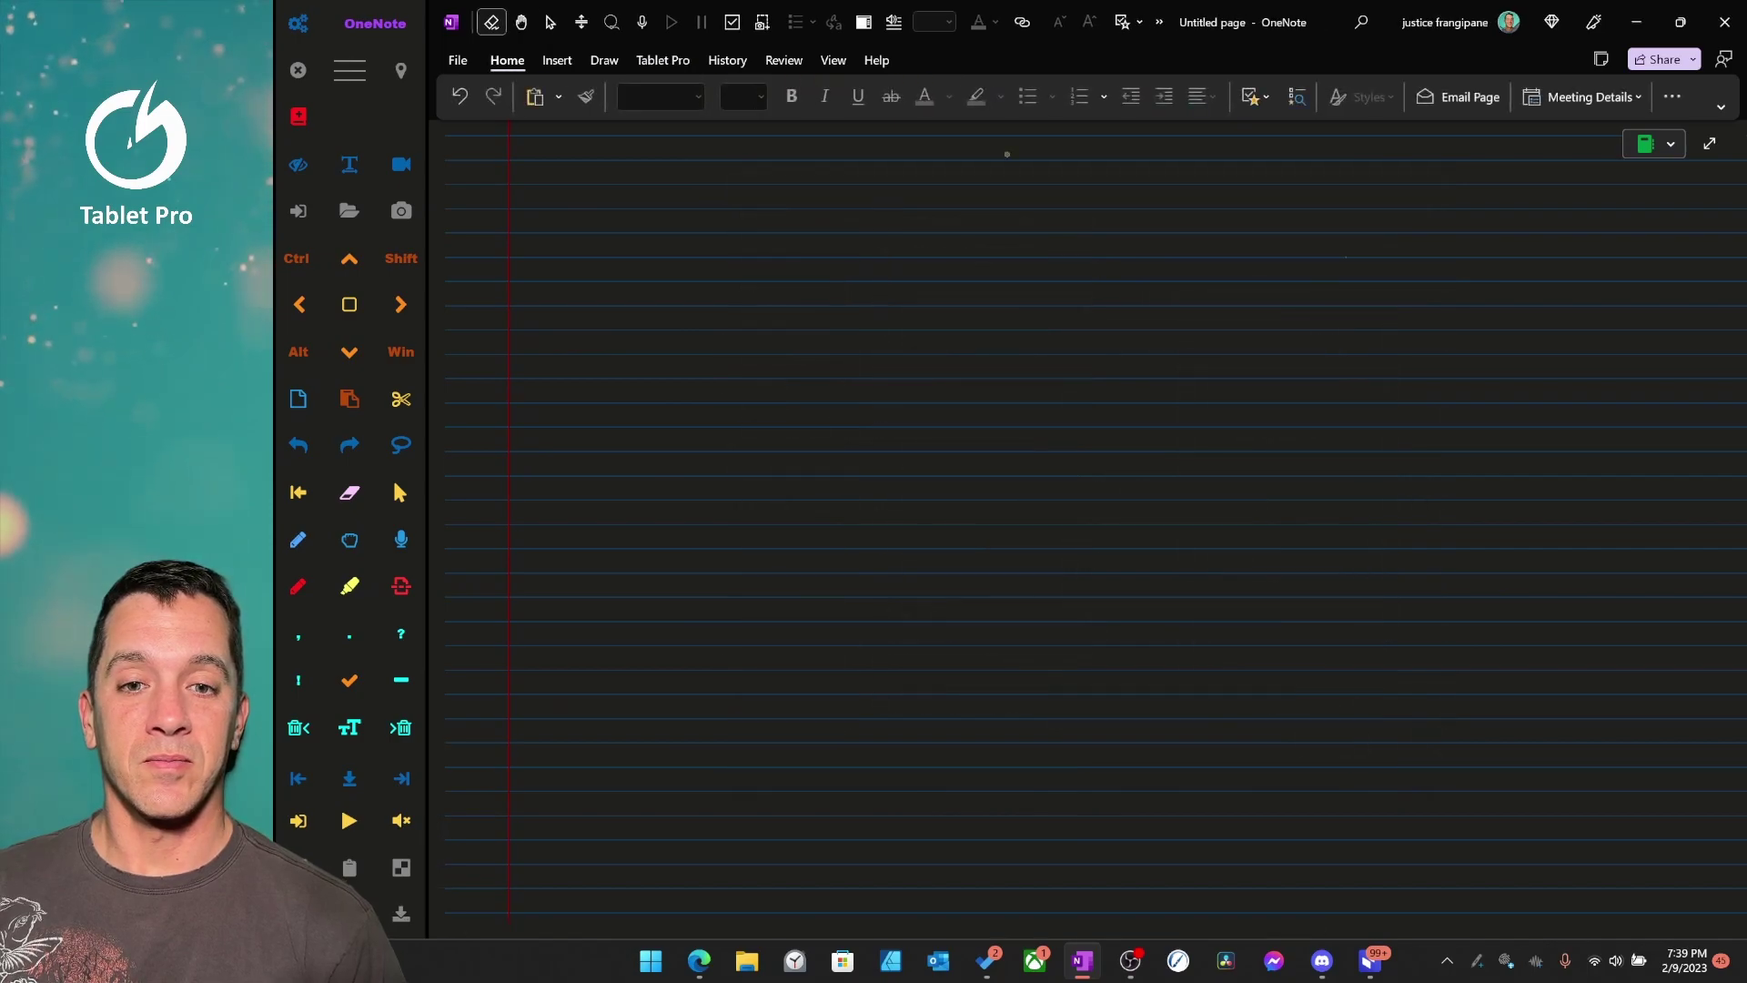
pyautogui.click(1160, 23)
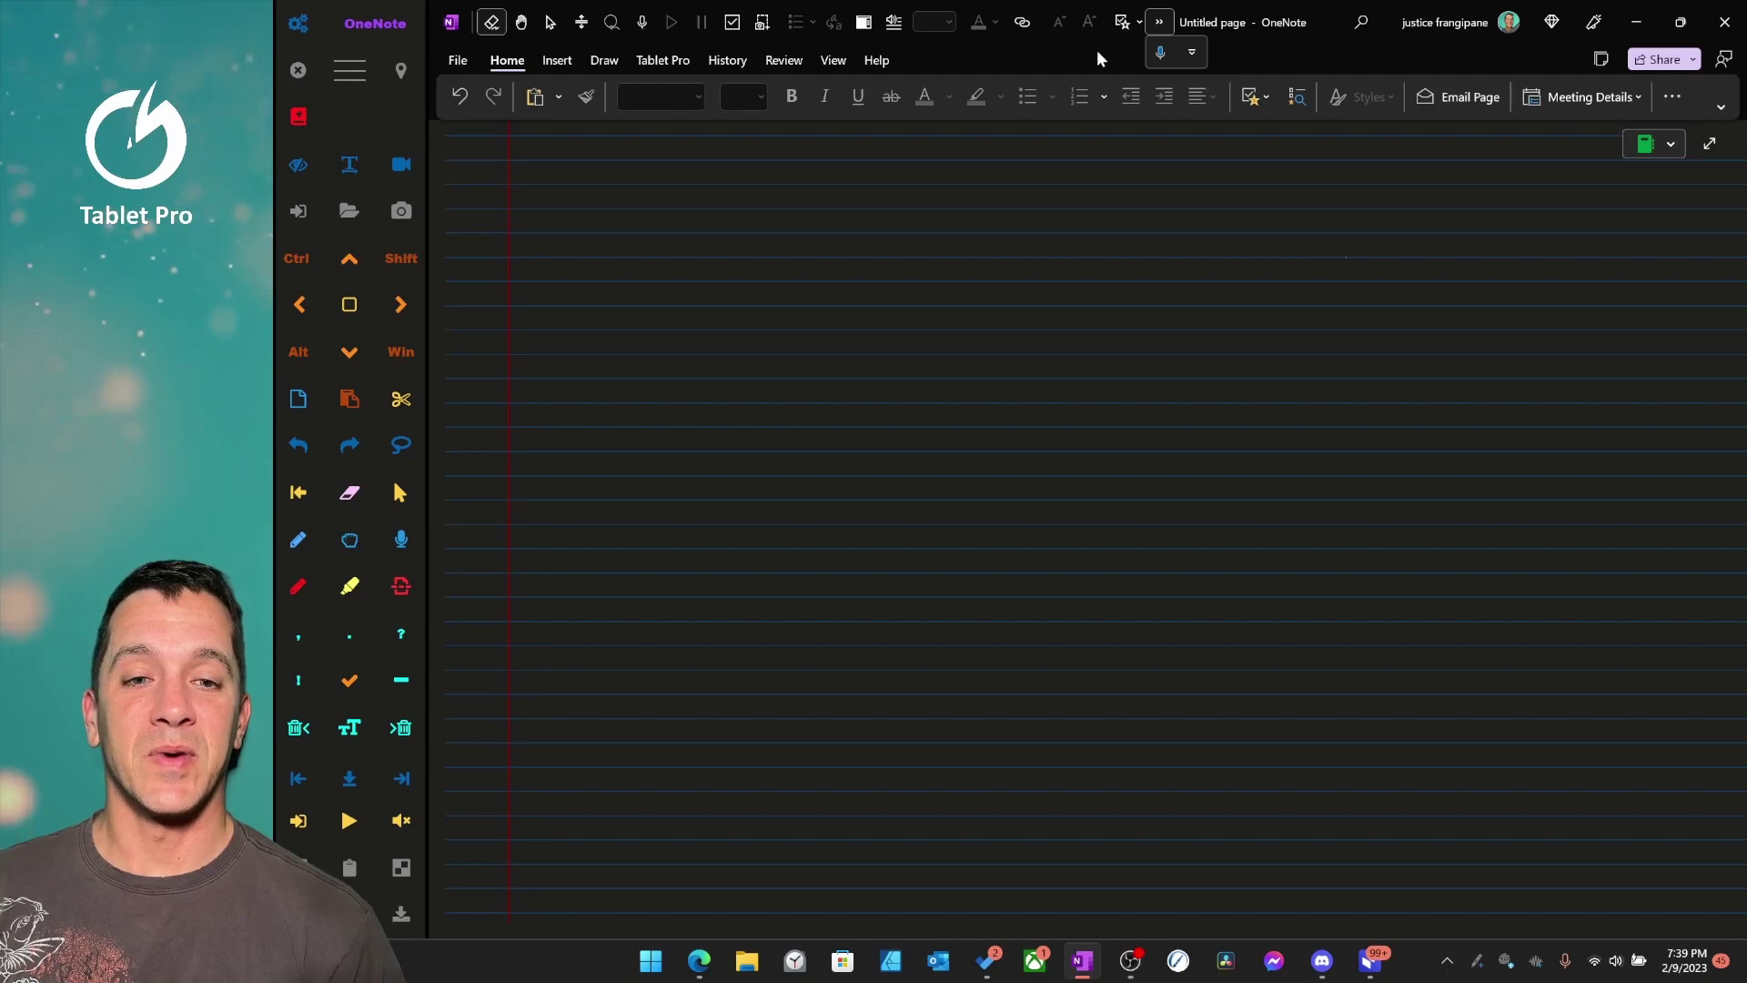
# Remove Voice from the Quick Access Toolbar, reshow the Tablet Pro tab, and exit full page view.
pyautogui.rightClick(1162, 61)
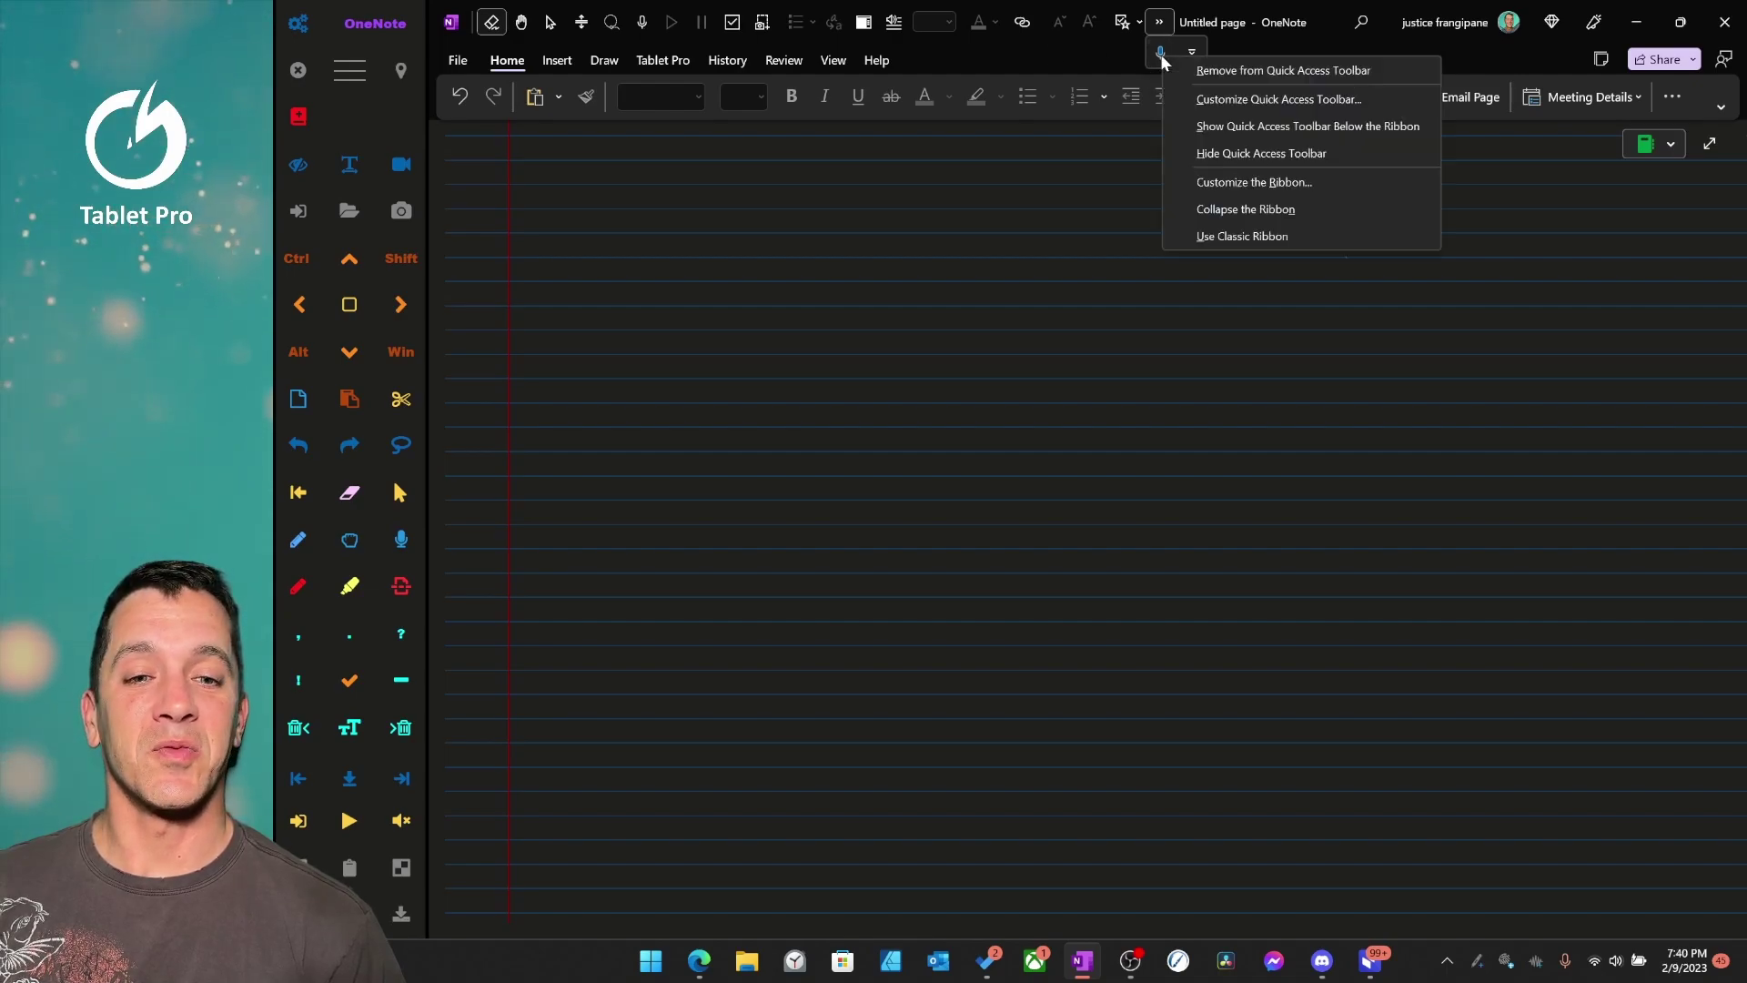
pyautogui.click(1235, 75)
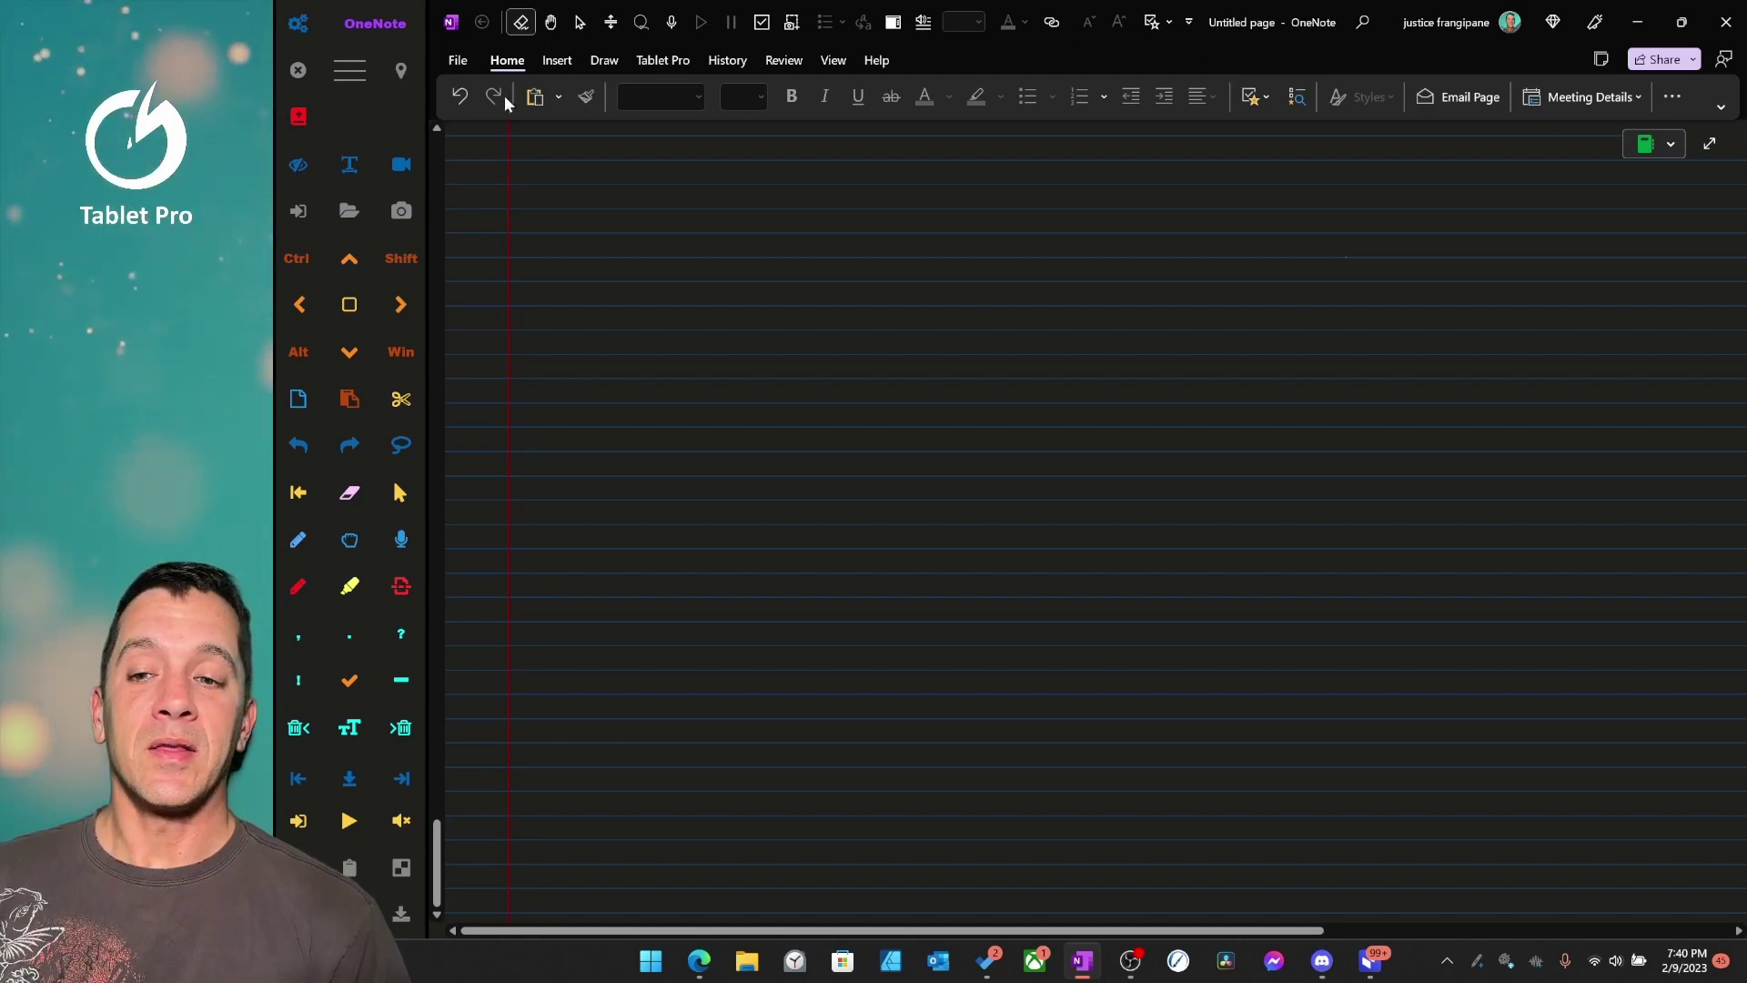
pyautogui.click(666, 62)
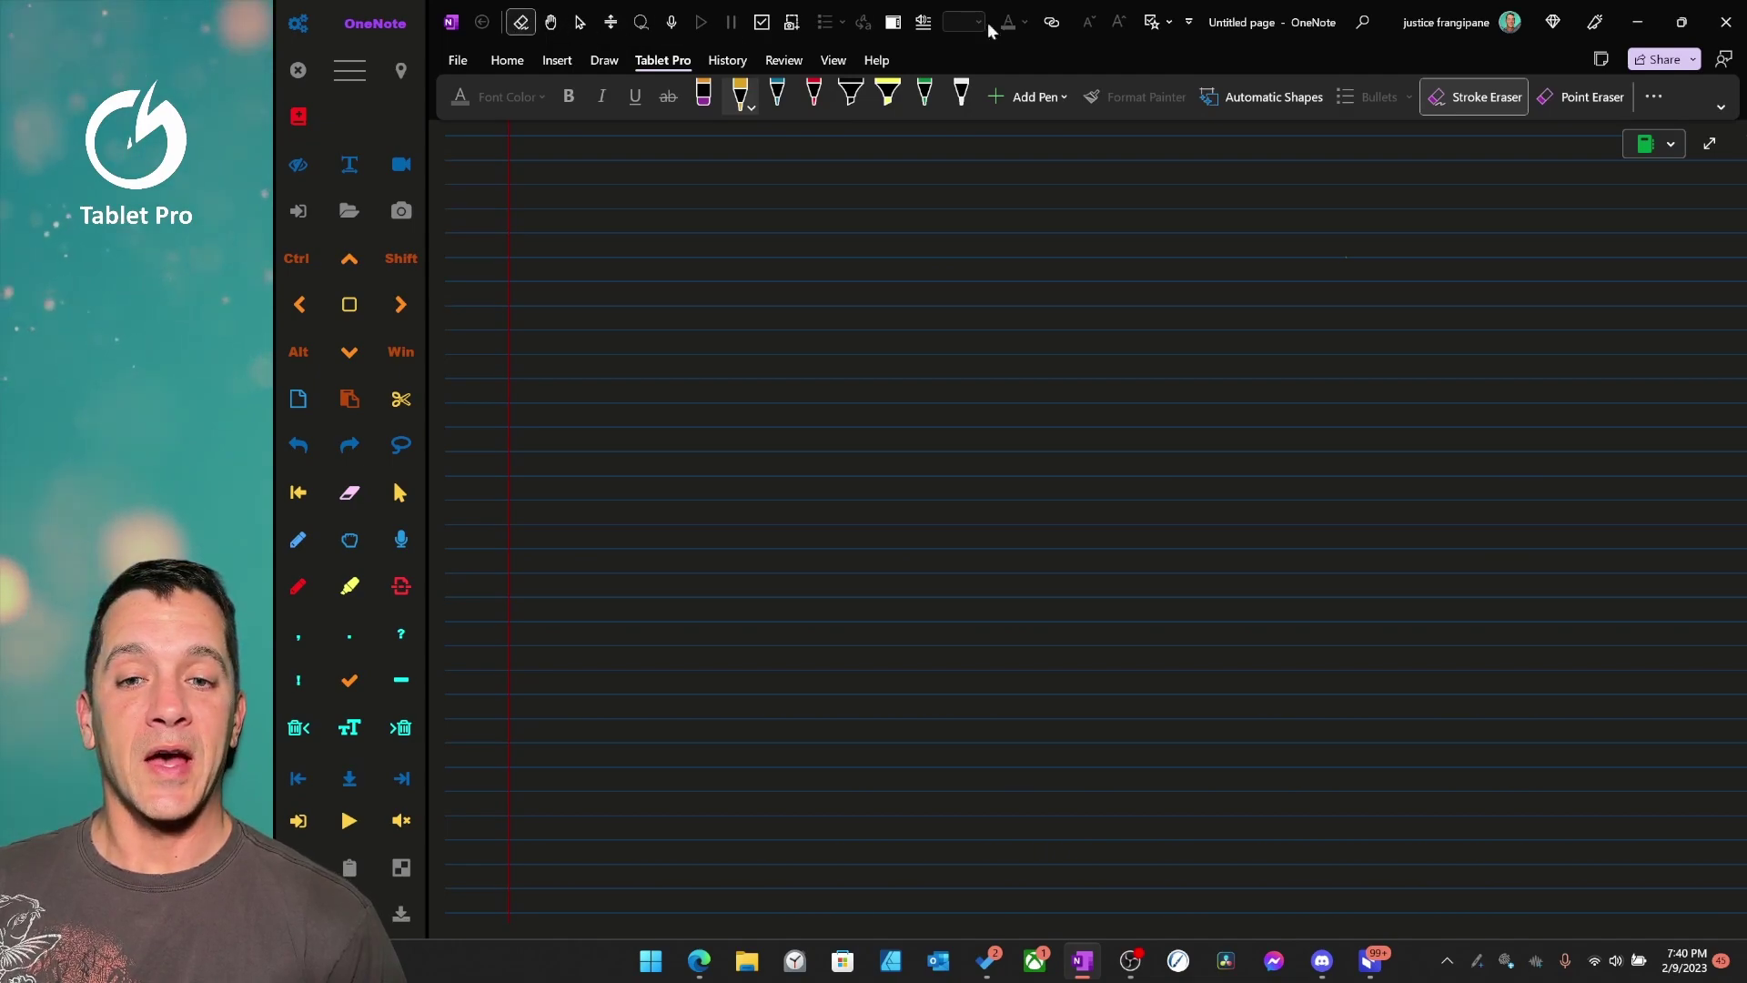
pyautogui.click(1190, 23)
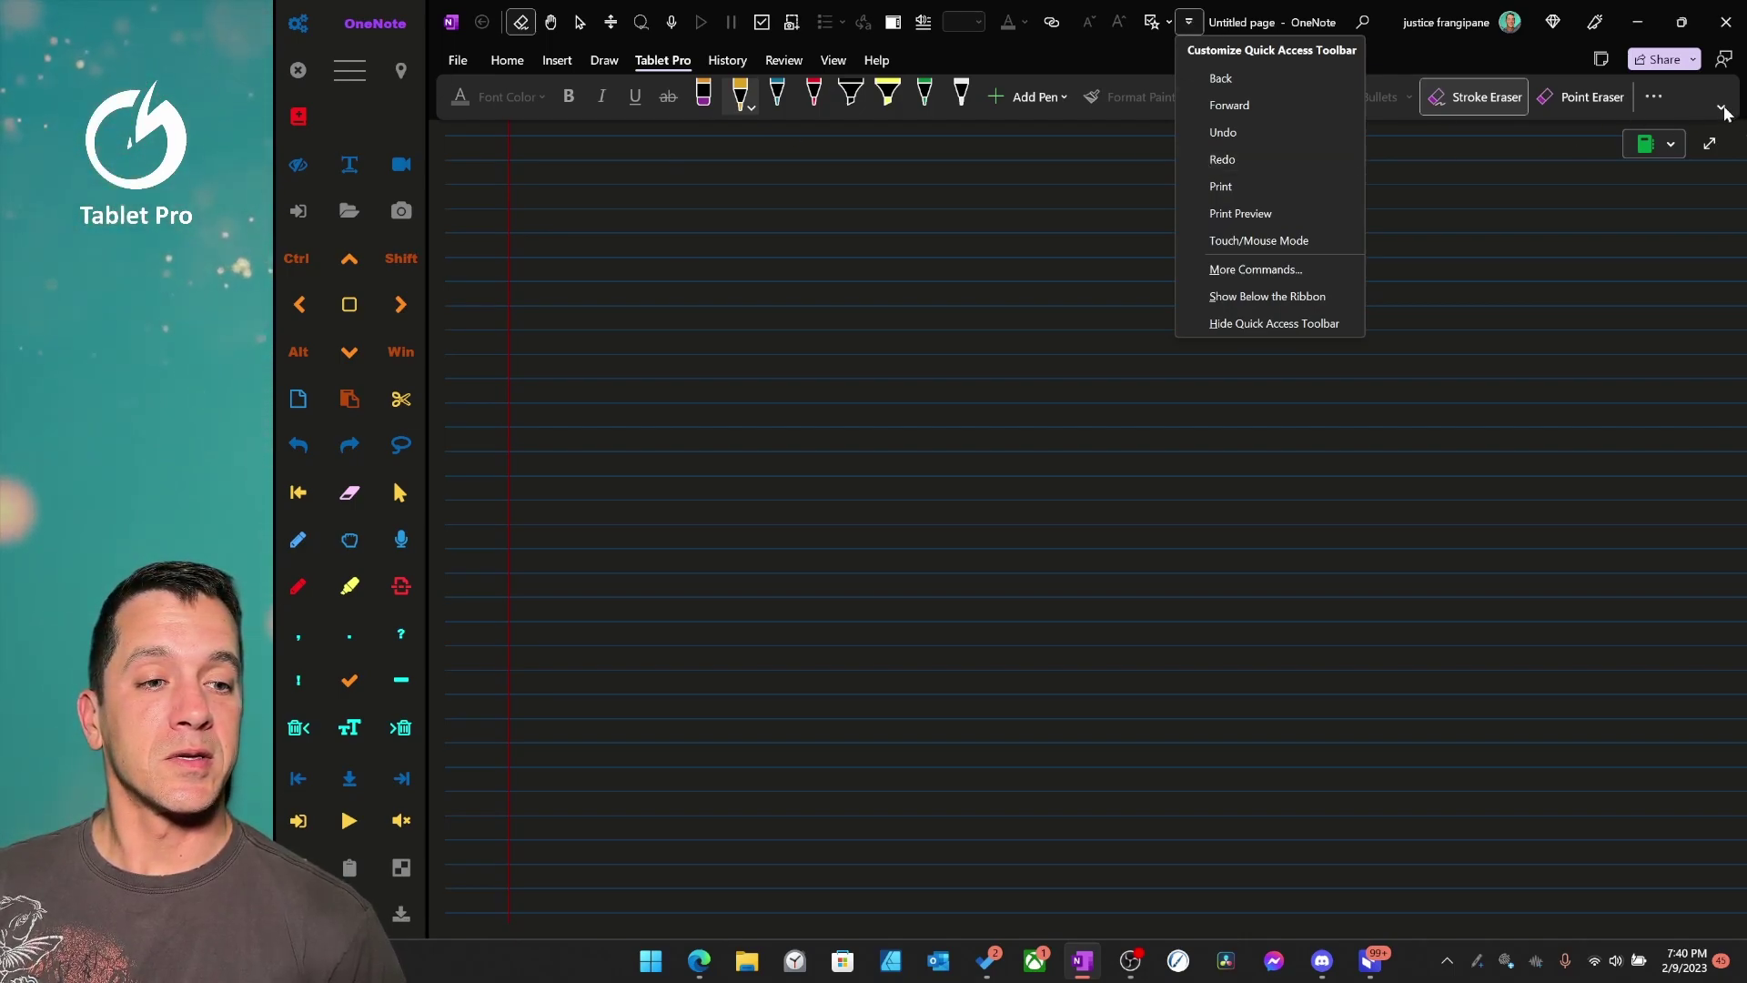
pyautogui.click(1710, 146)
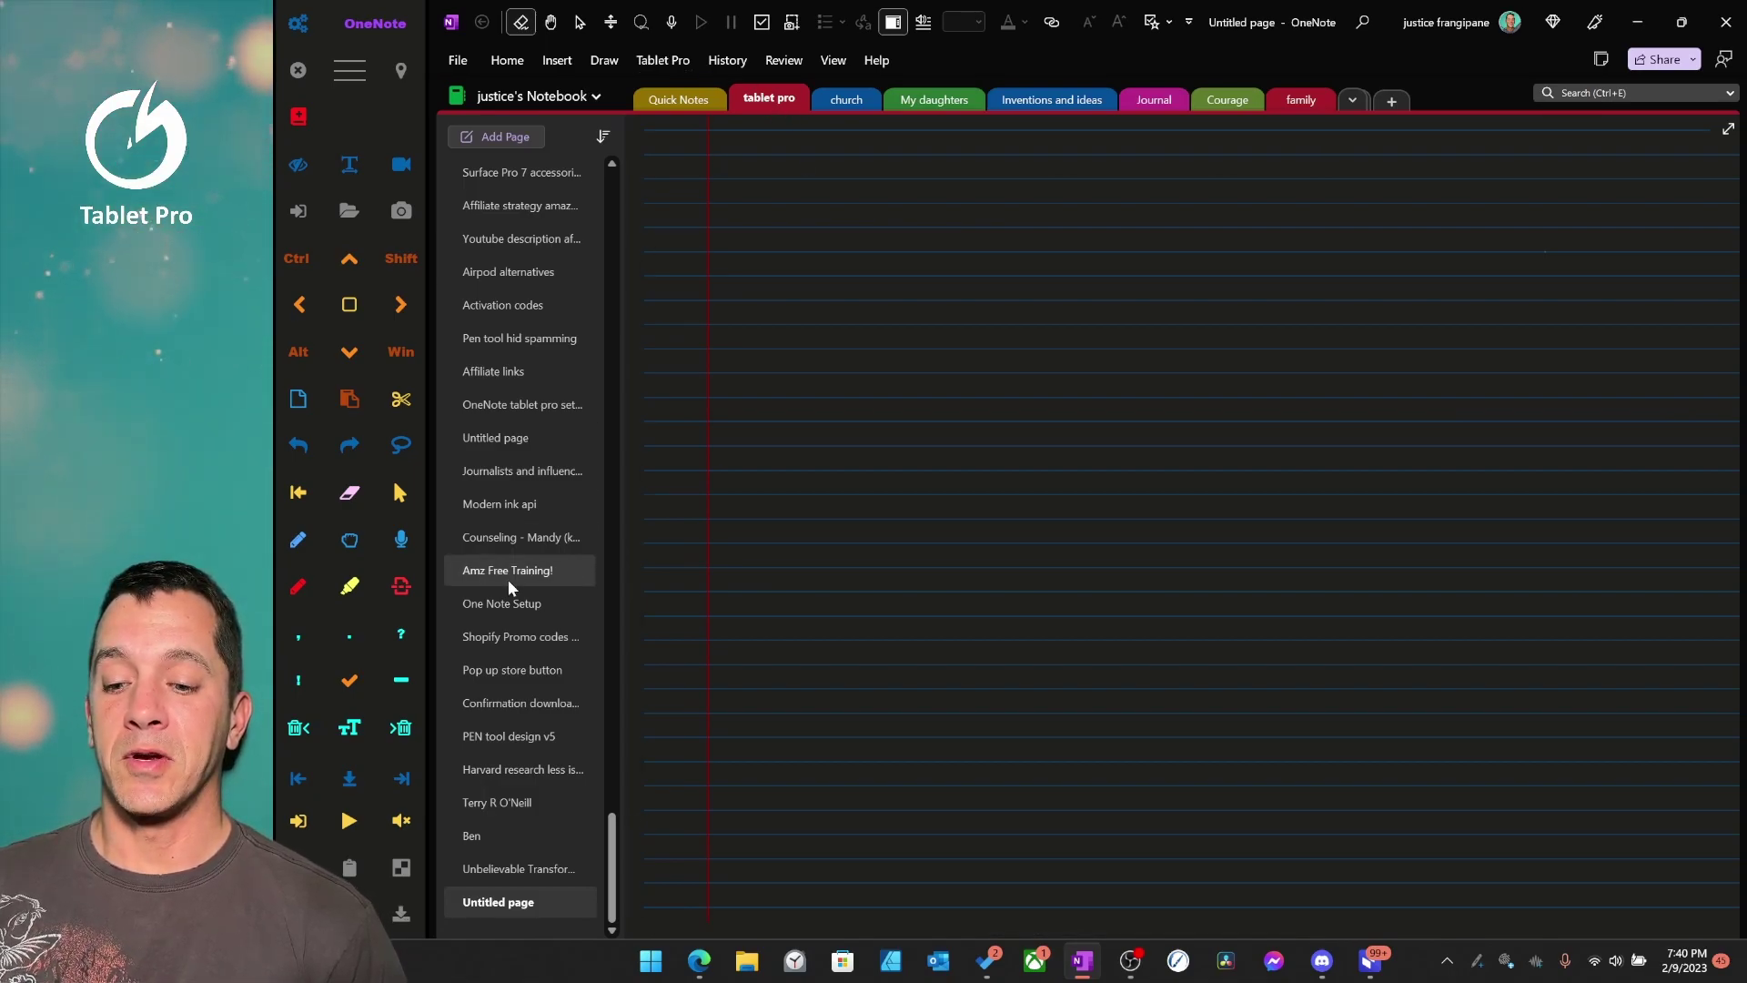
# Open the notebook list, then toggle full page view on, off, and on again.
pyautogui.scroll(20, 508, 581)
pyautogui.scroll(-20, 508, 580)
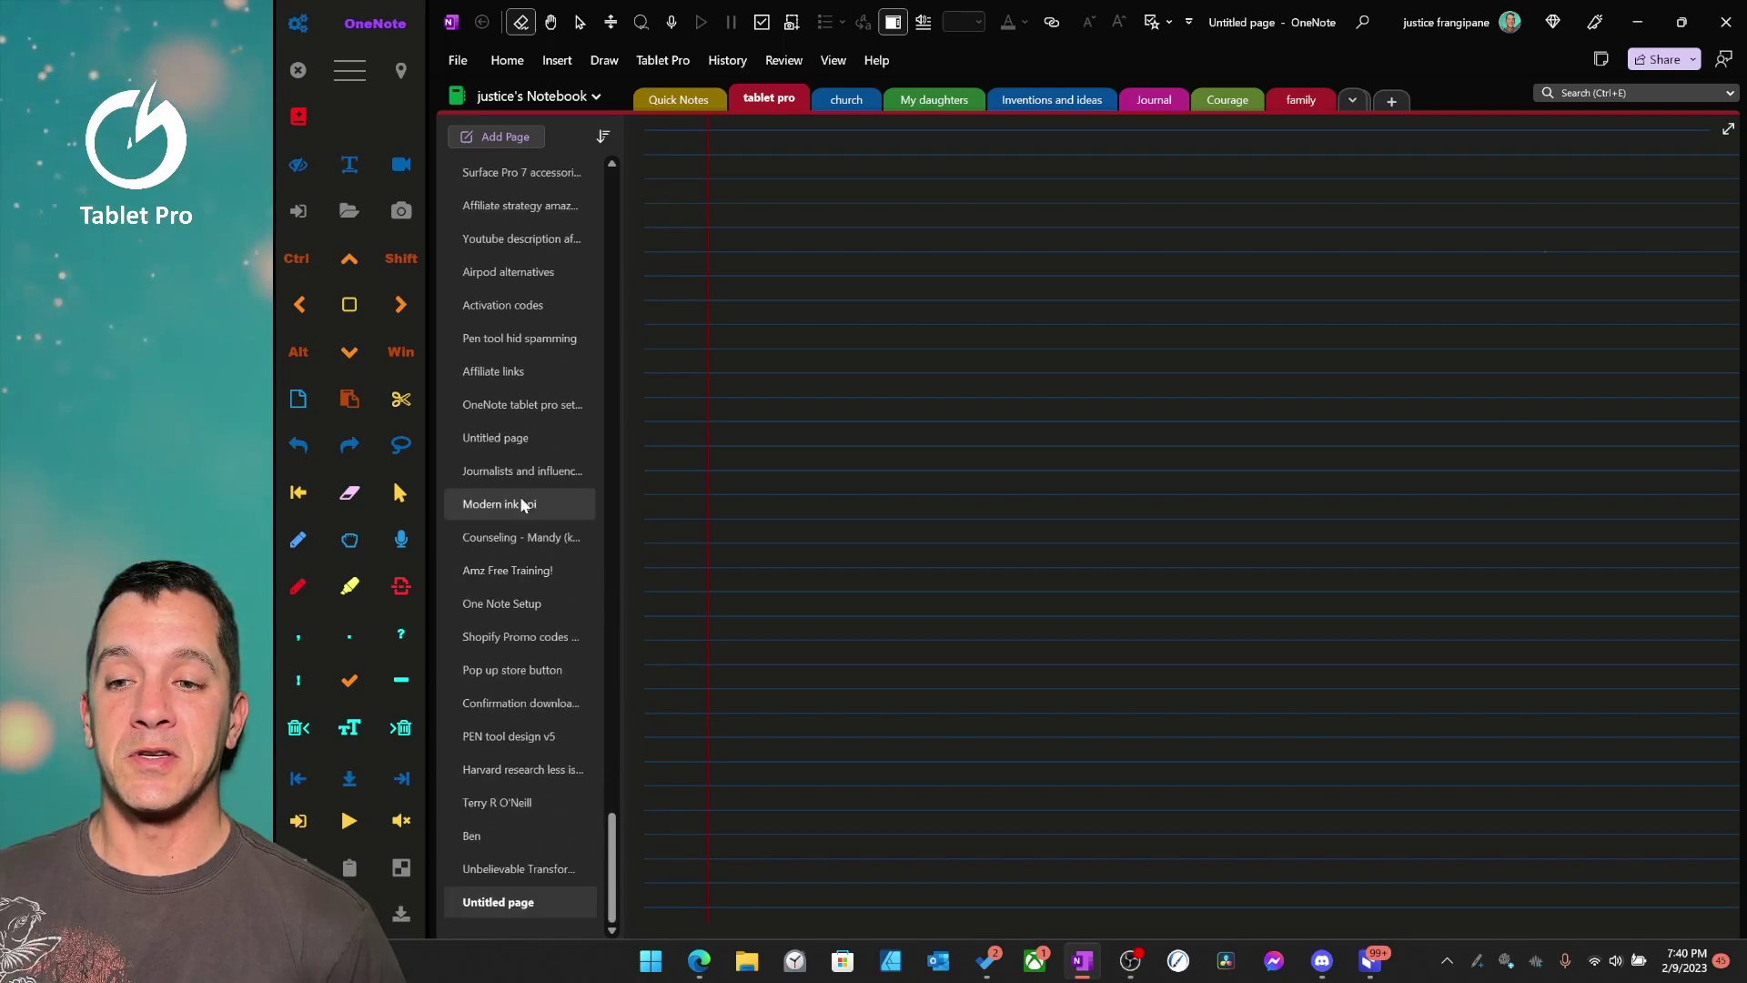
pyautogui.click(595, 97)
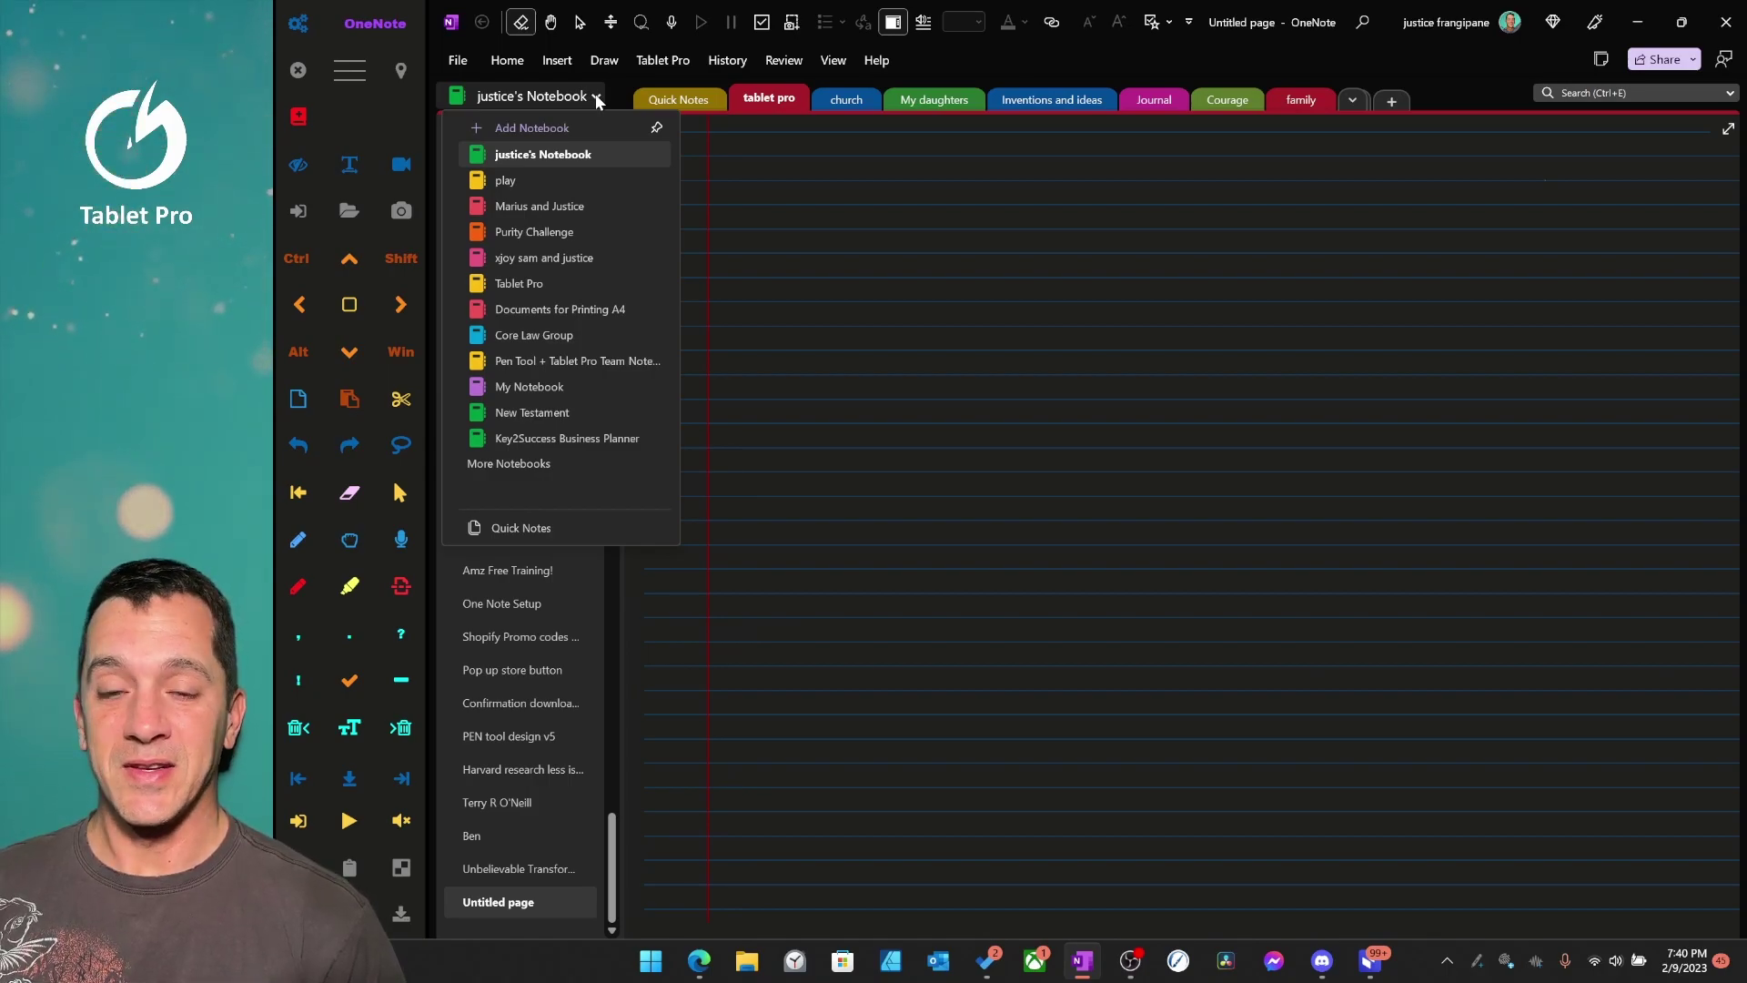
pyautogui.click(1729, 132)
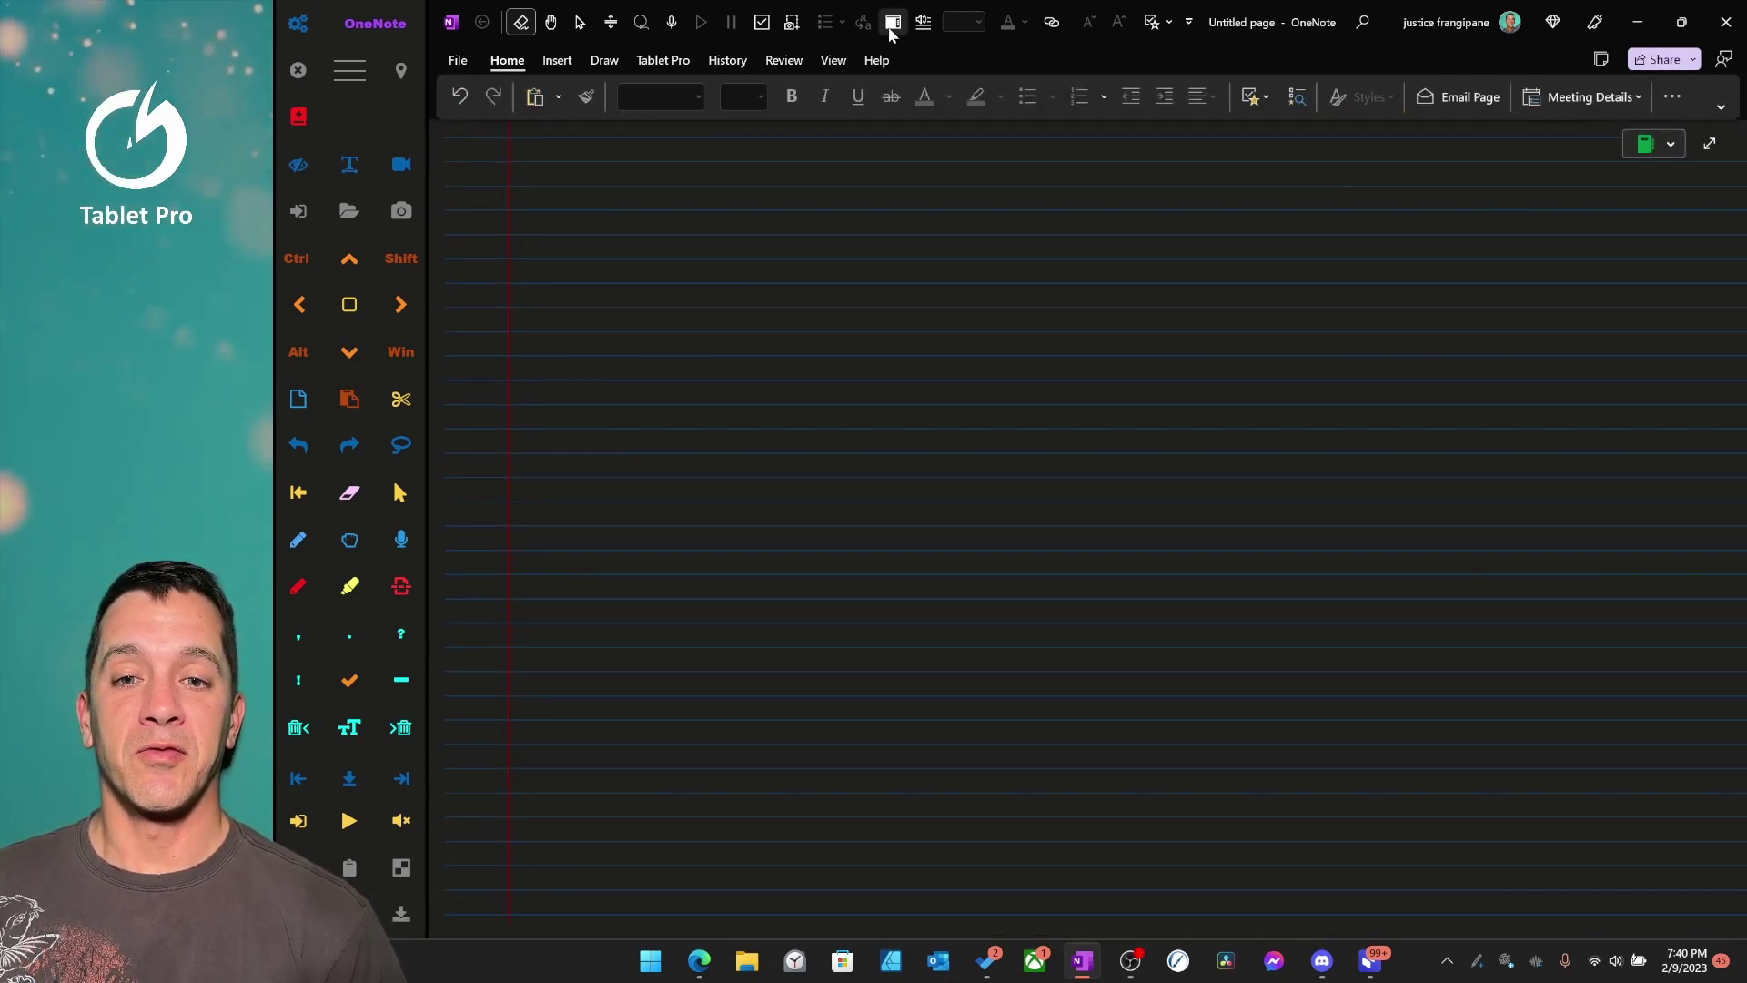
pyautogui.click(890, 27)
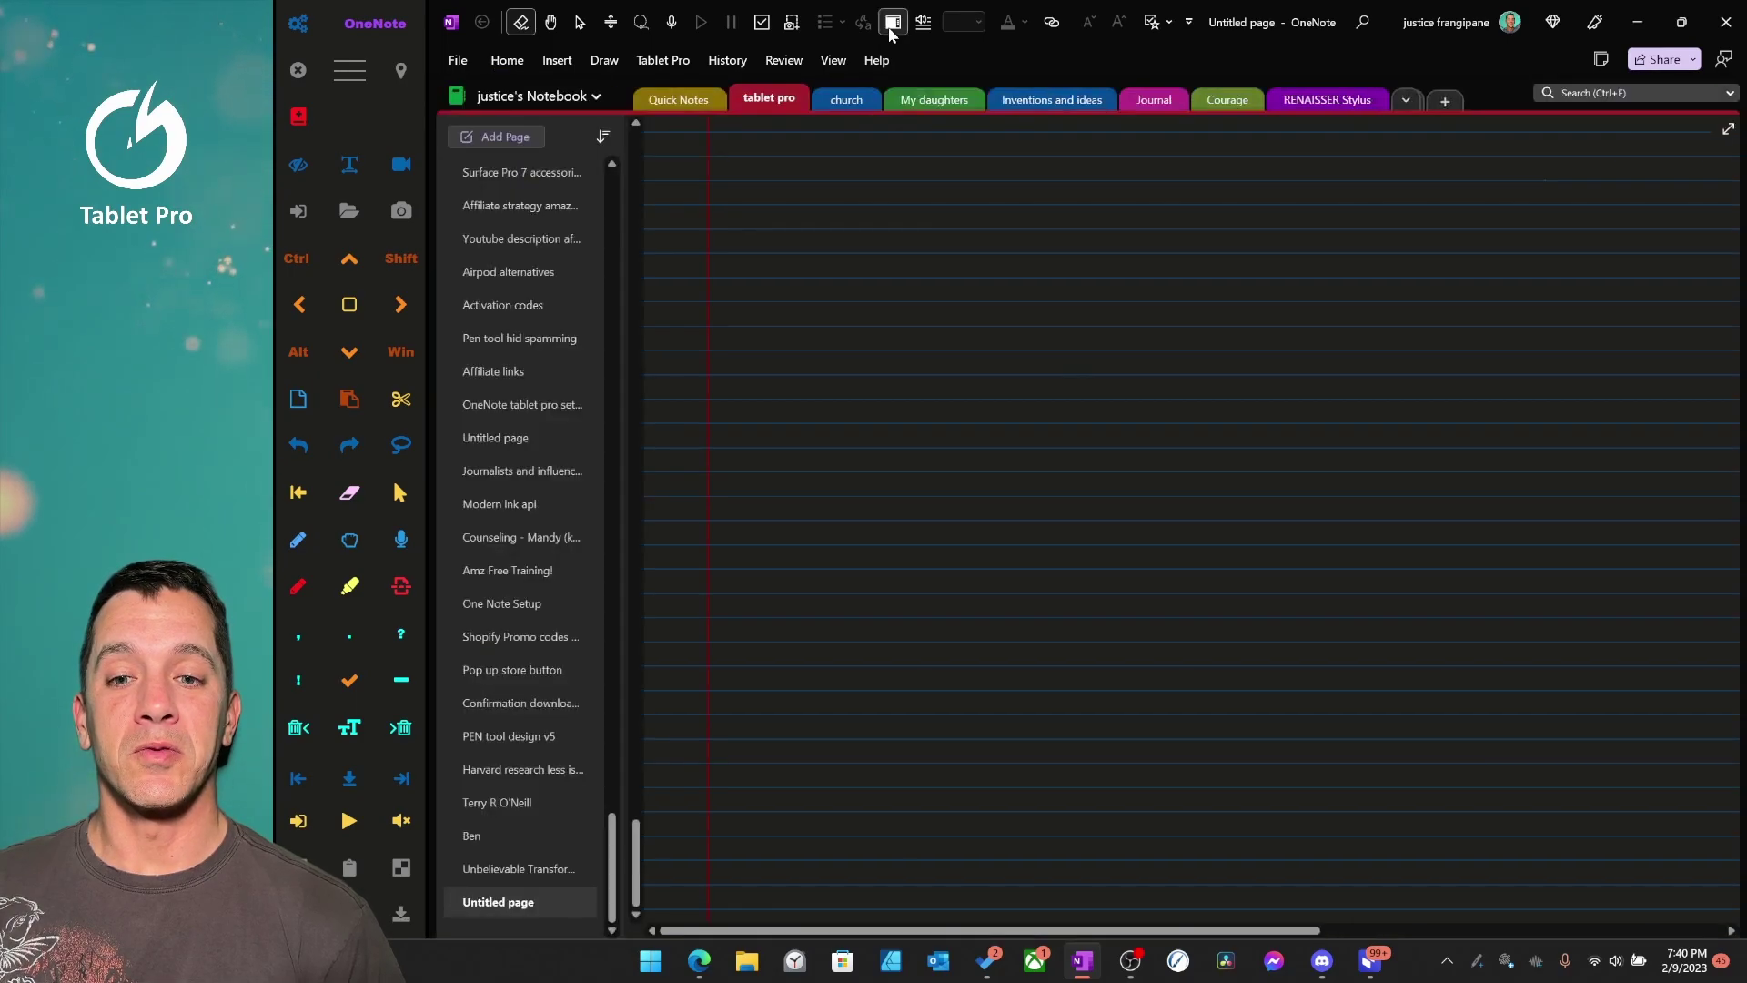
pyautogui.click(891, 27)
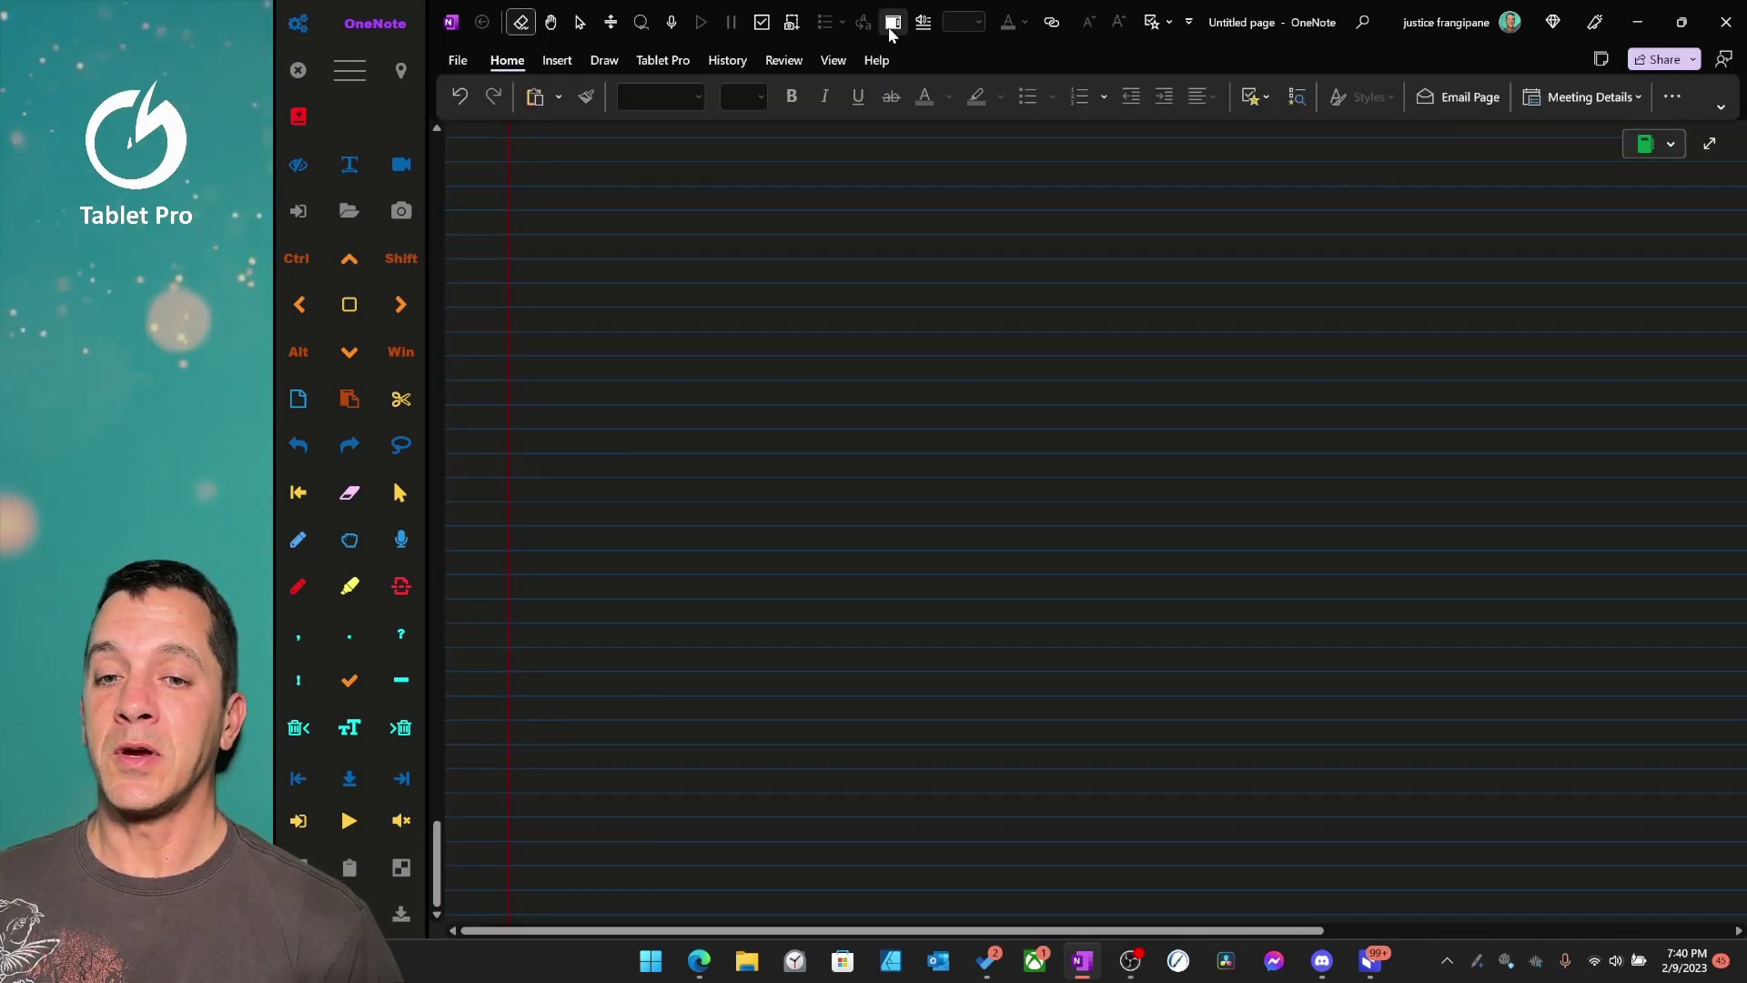
# Switch the ribbon to Classic Ribbon, then back to Simplified Ribbon.
pyautogui.click(1721, 106)
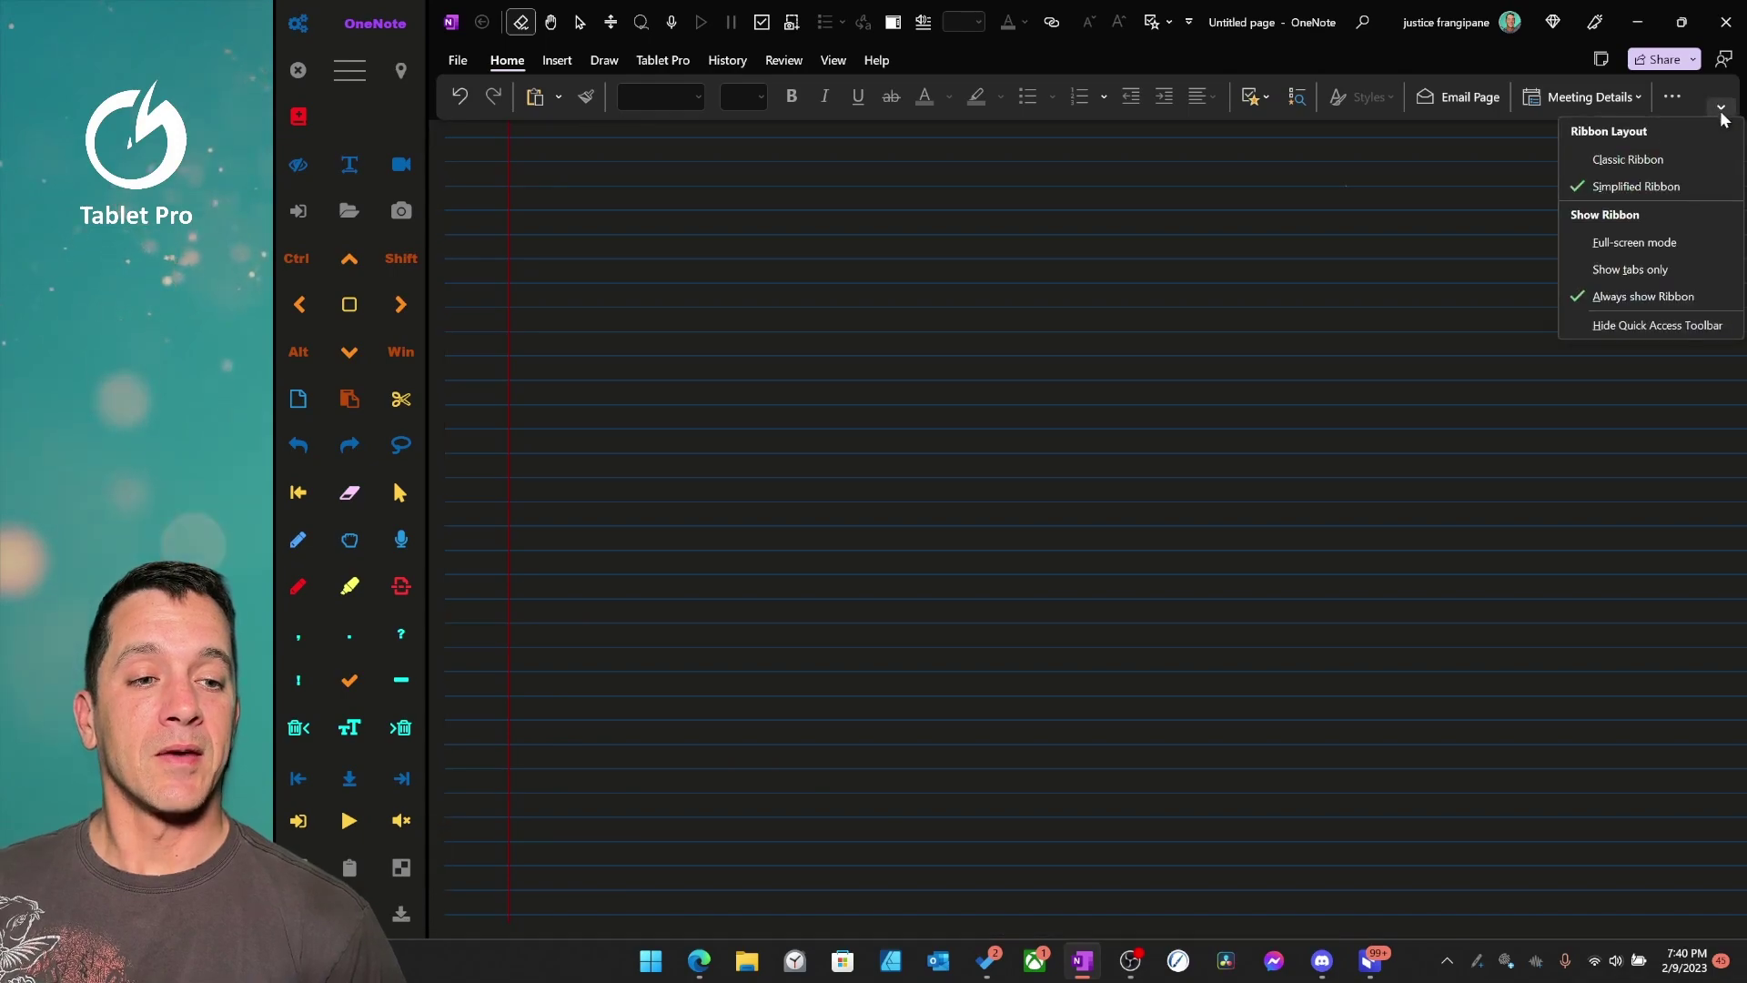
pyautogui.click(1650, 157)
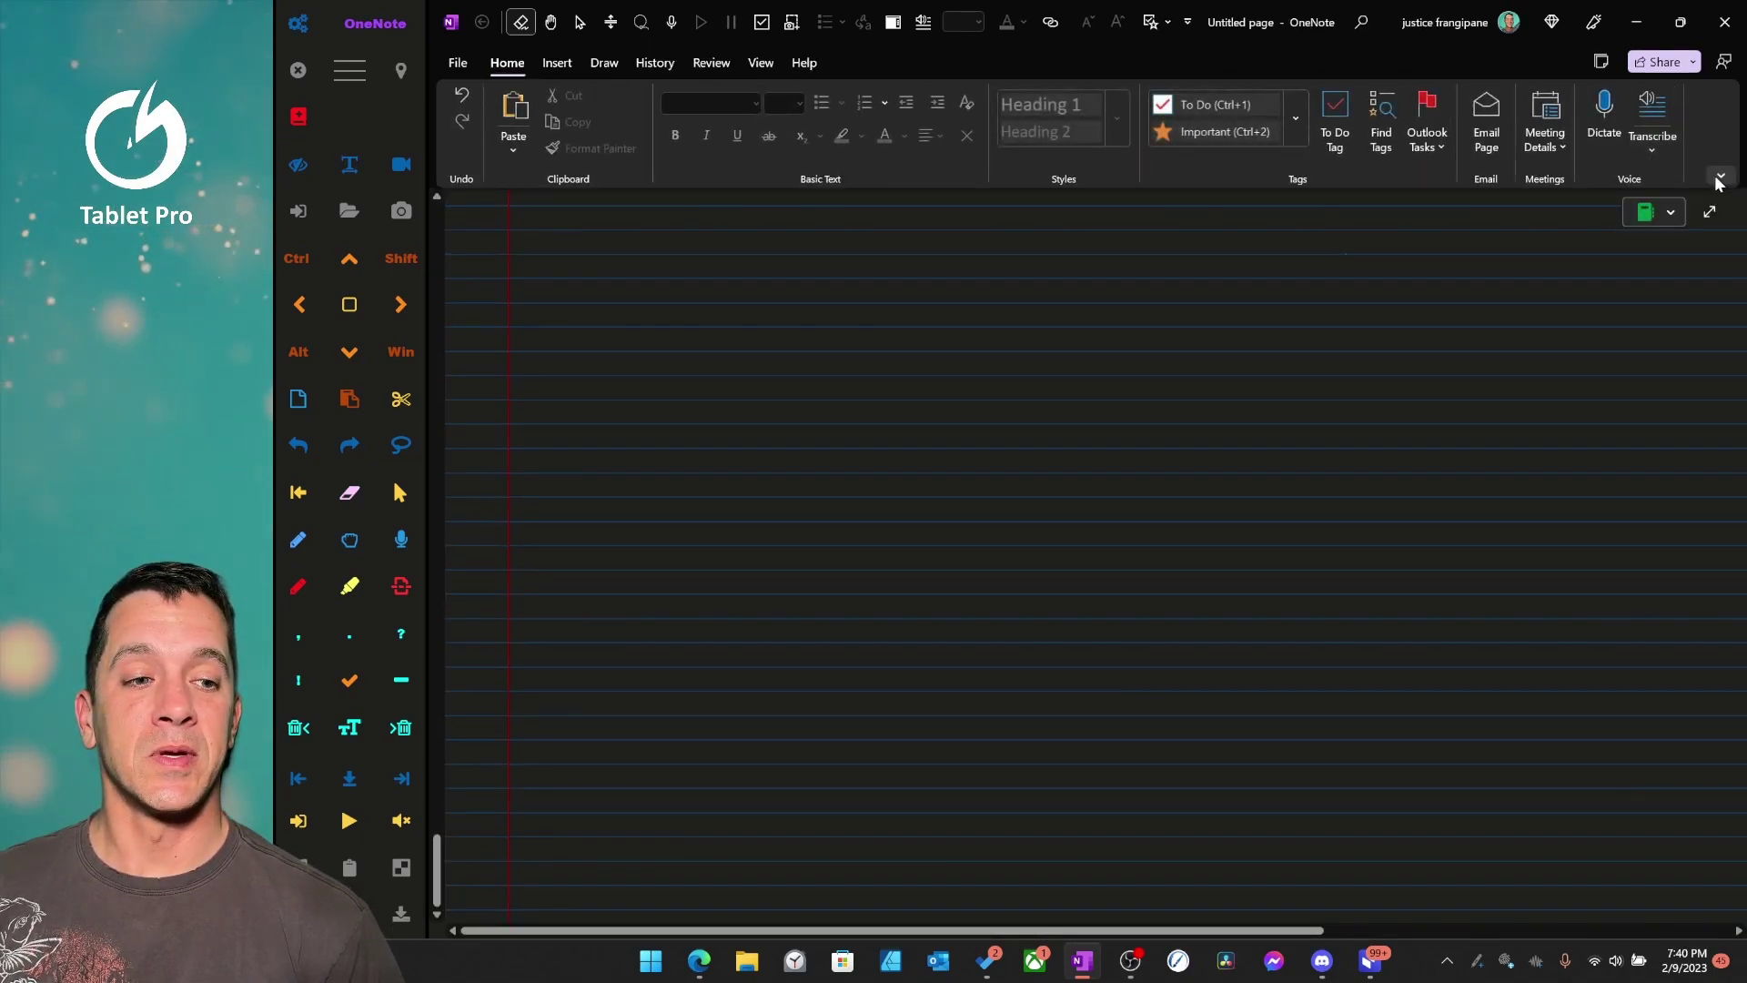
pyautogui.click(1719, 180)
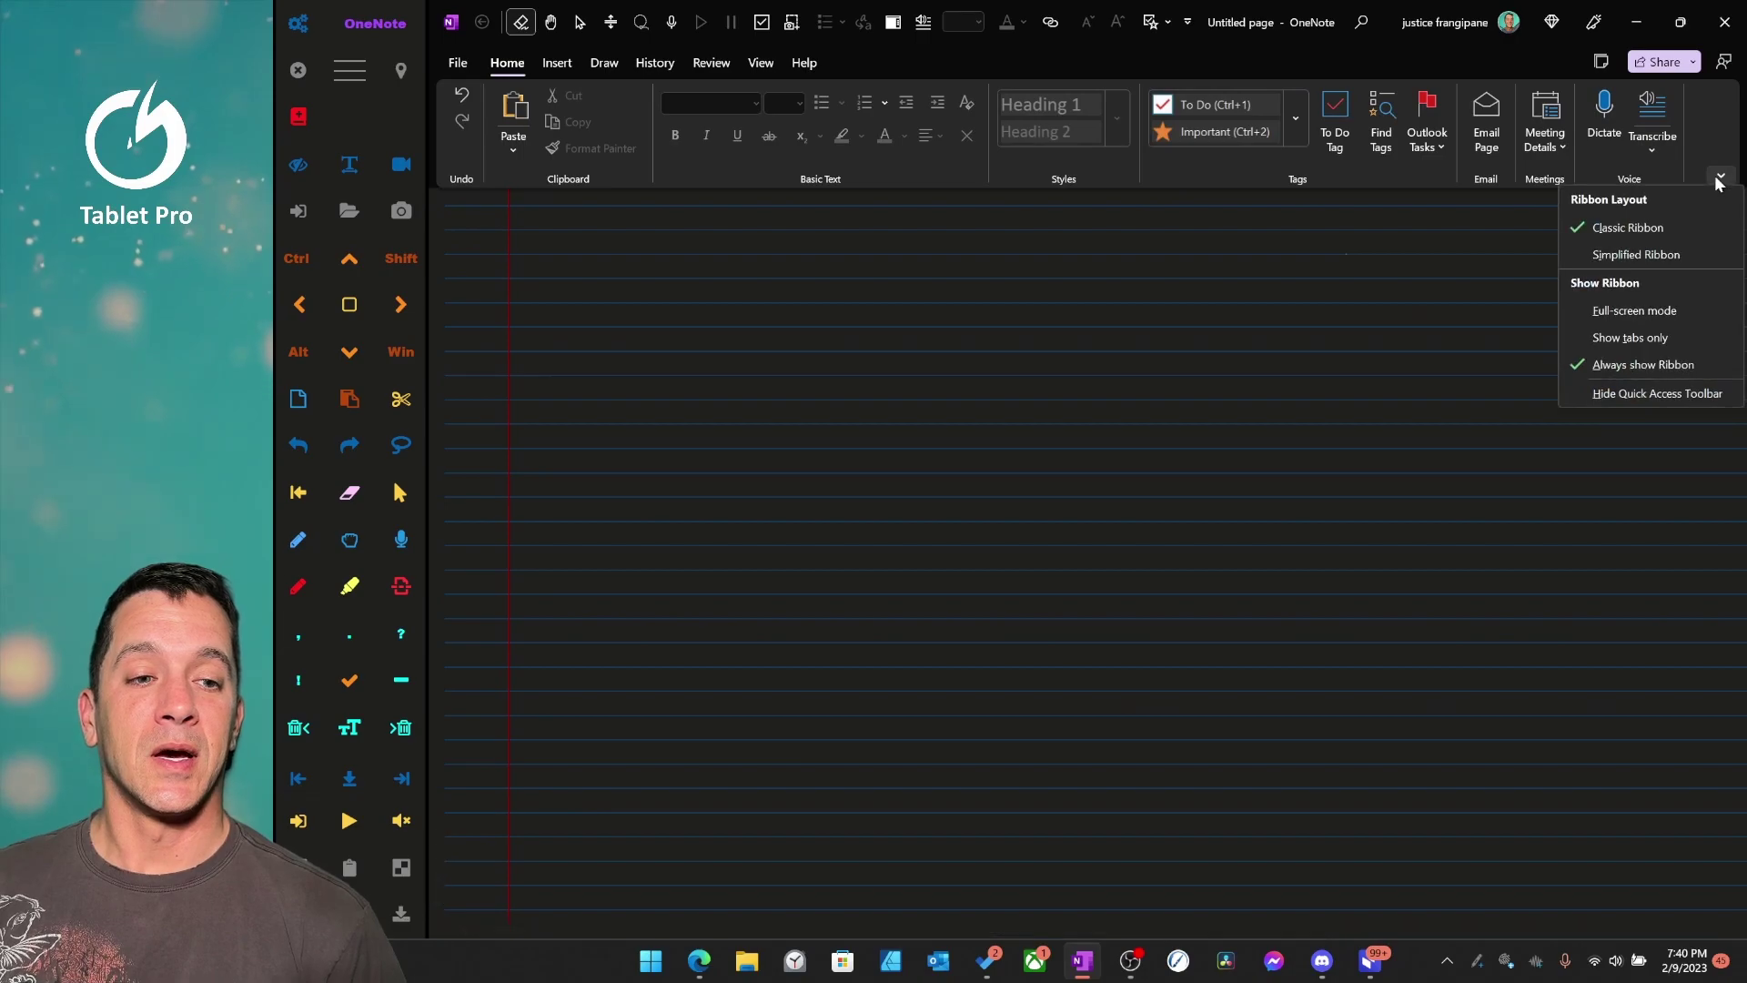
pyautogui.click(1653, 255)
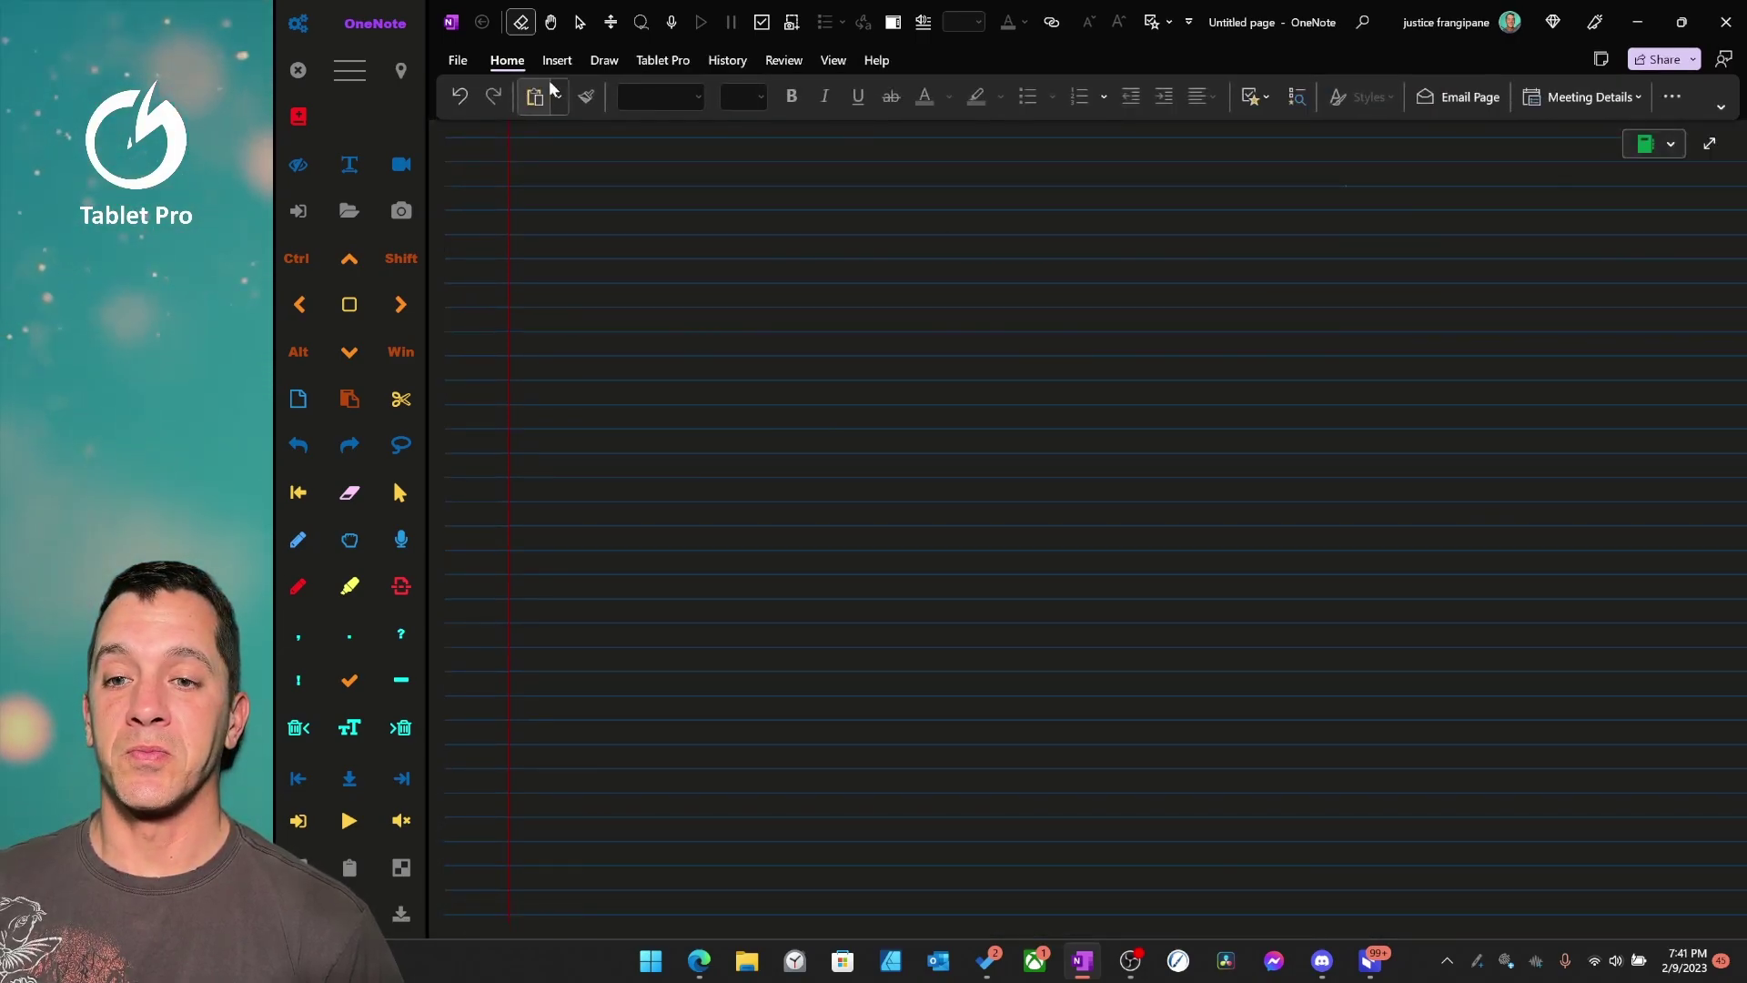
pyautogui.click(599, 69)
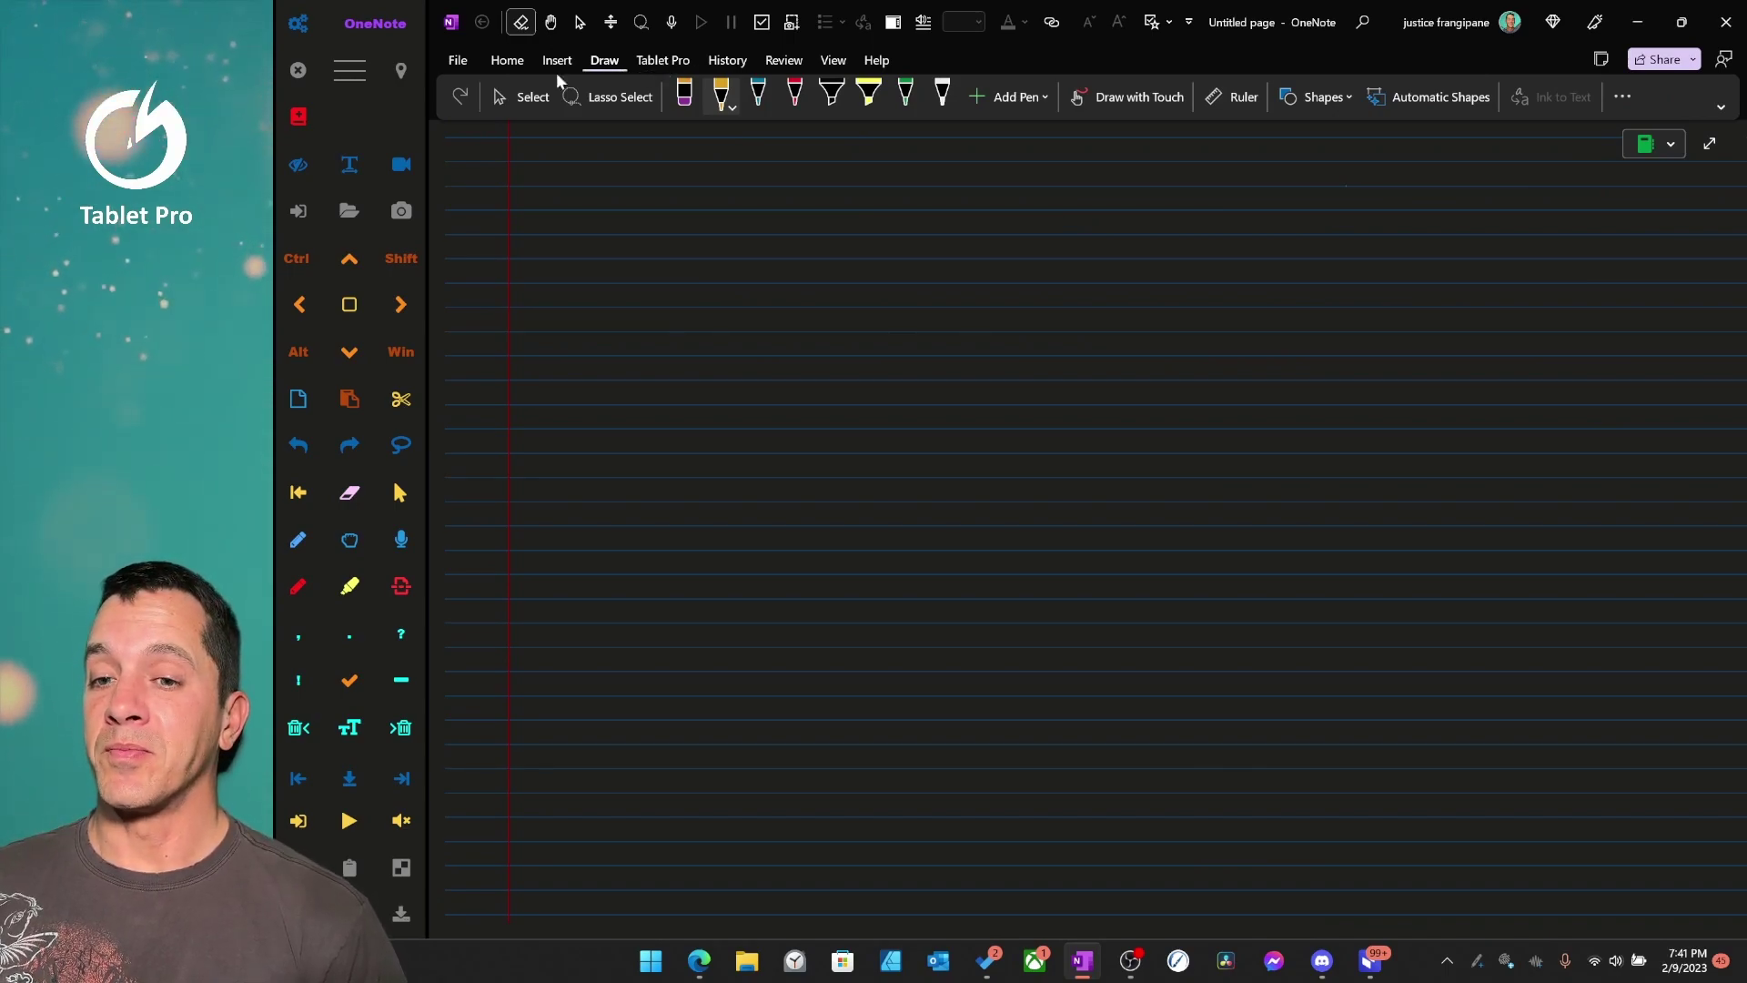
pyautogui.rightClick(510, 95)
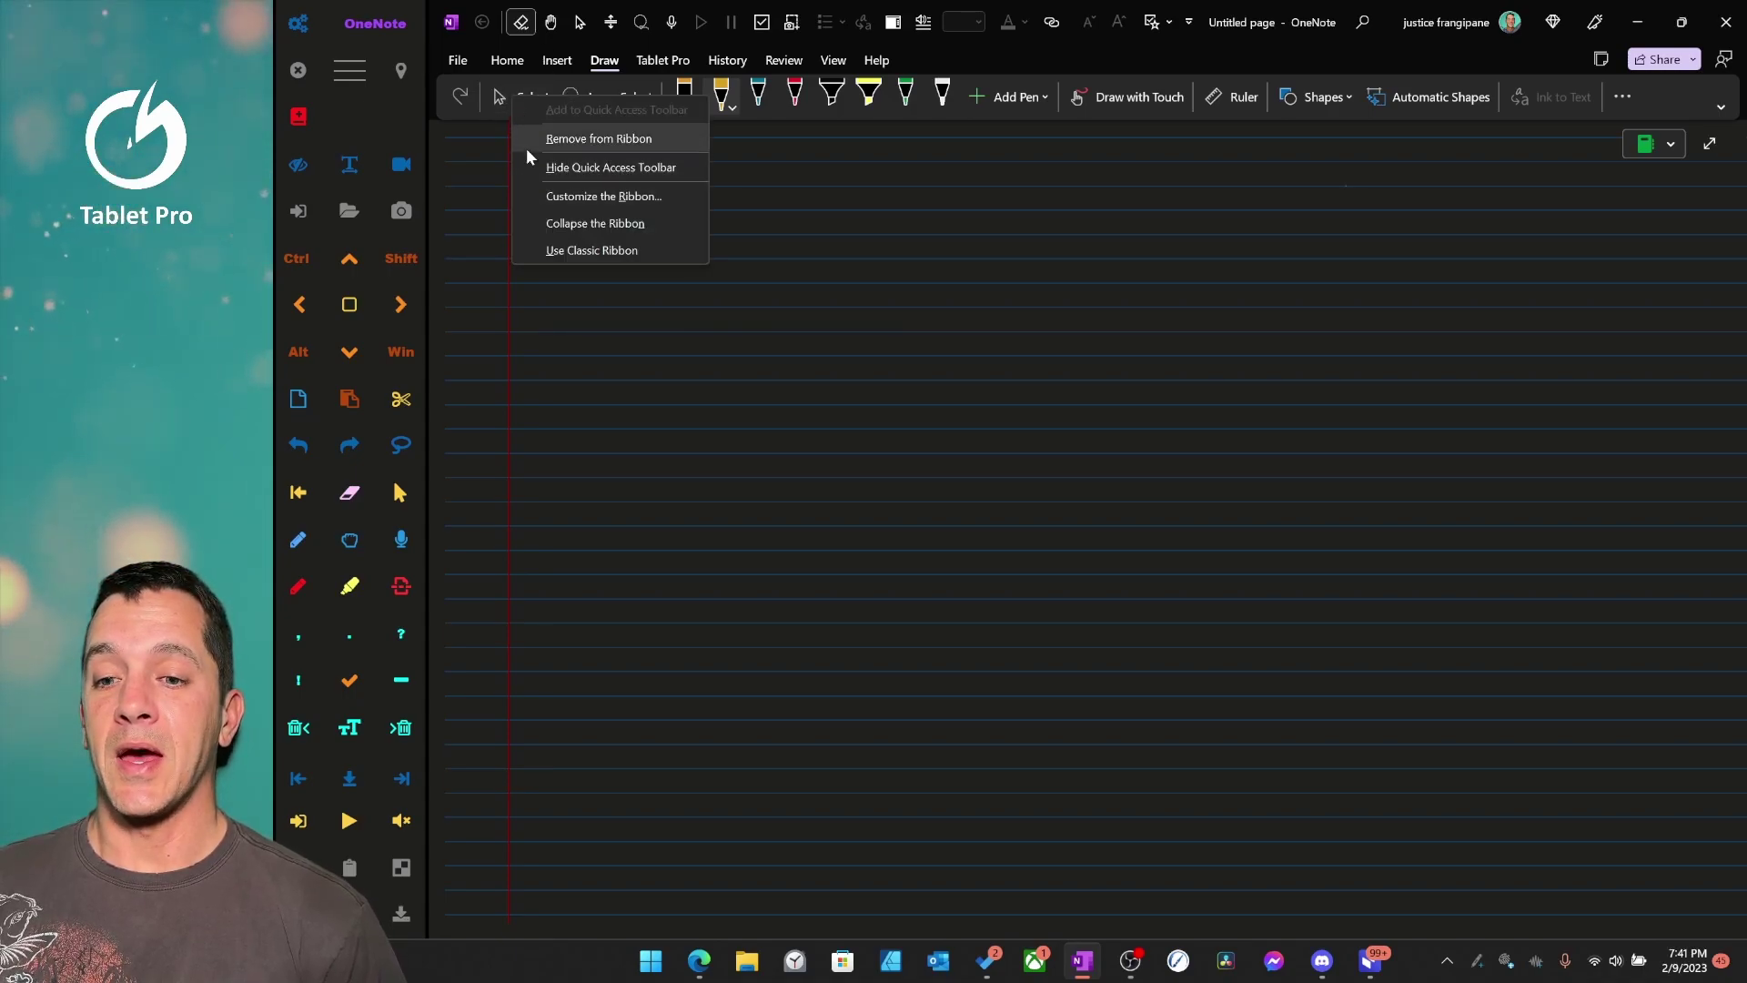
pyautogui.press('Escape')
pyautogui.rightClick(1158, 95)
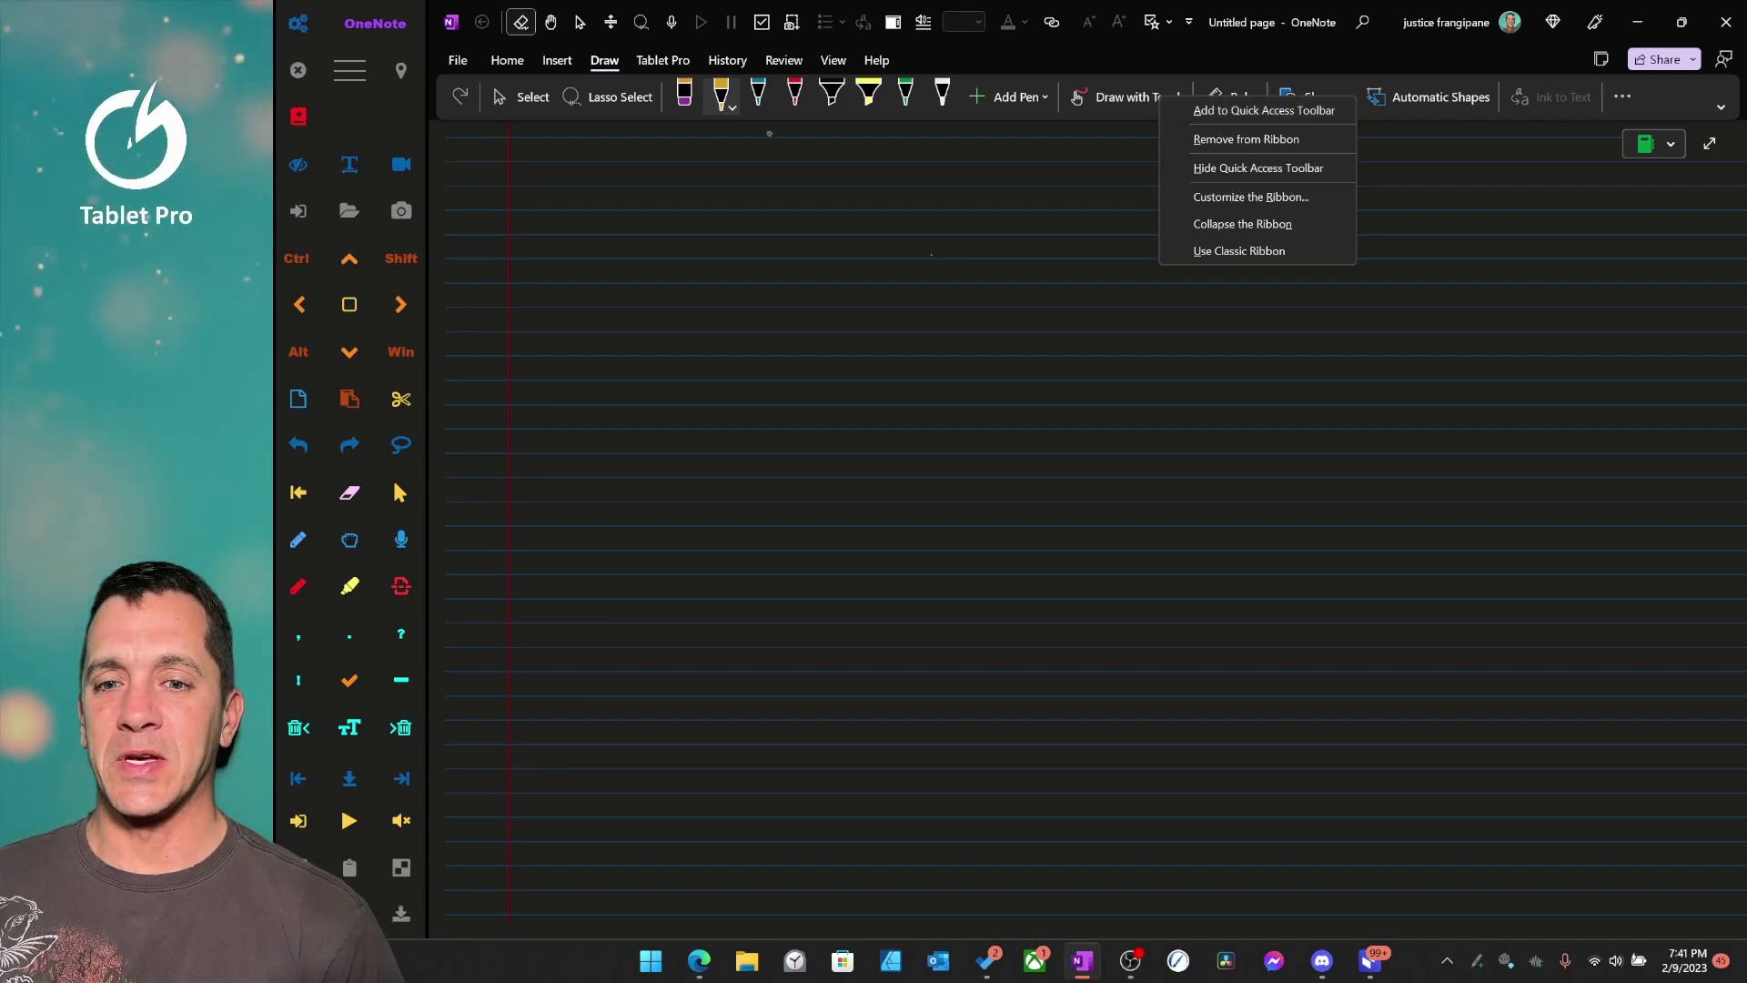
pyautogui.click(740, 61)
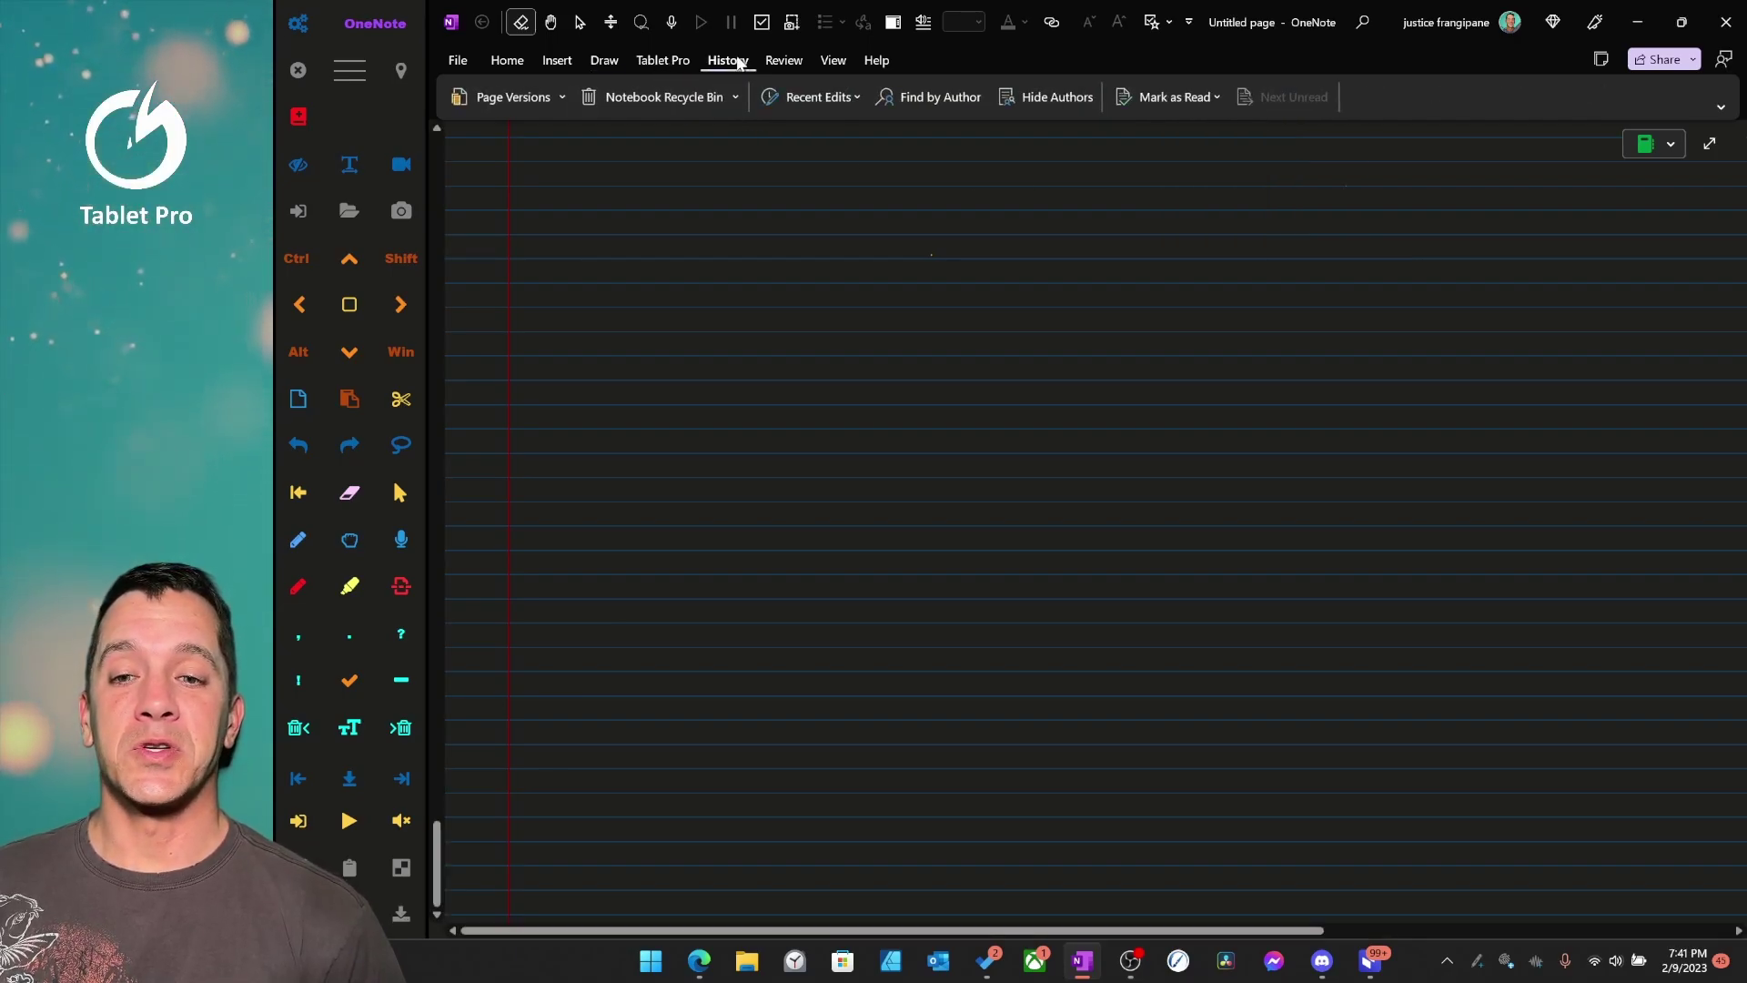
pyautogui.click(662, 62)
pyautogui.click(603, 62)
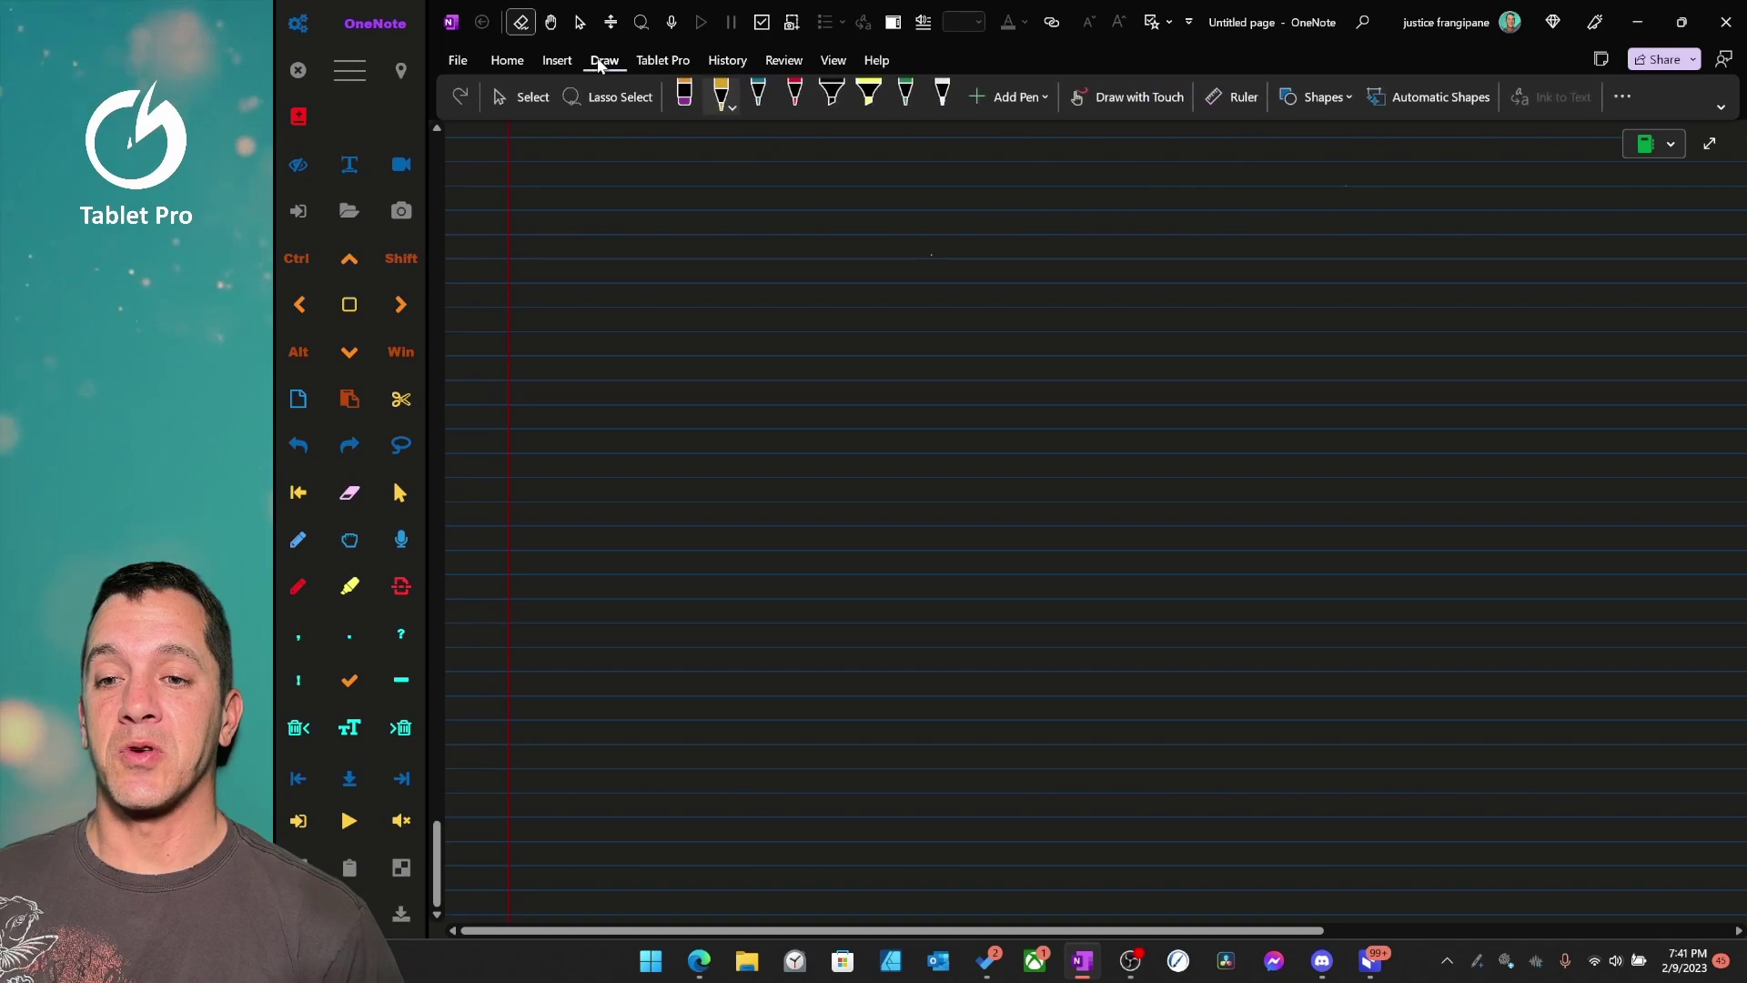
pyautogui.click(558, 62)
pyautogui.click(522, 60)
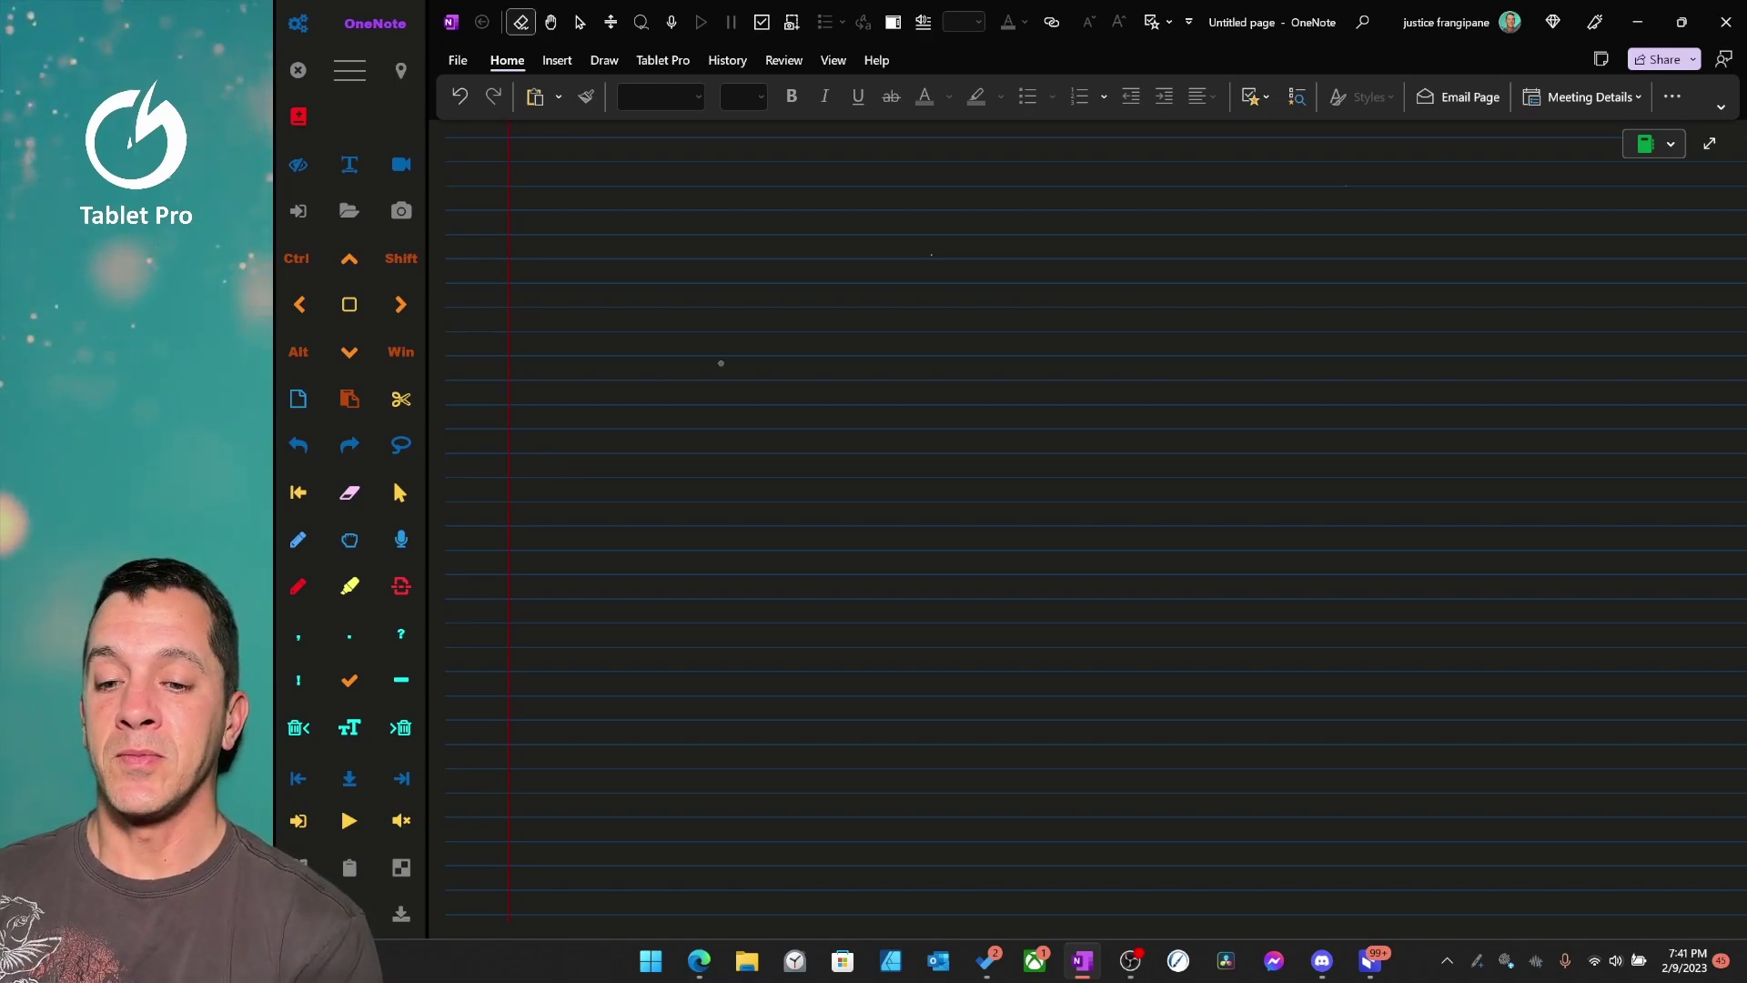
pyautogui.moveTo(743, 347)
pyautogui.mouseDown()
pyautogui.moveTo(468, 482)
pyautogui.moveTo(537, 480)
pyautogui.mouseUp()
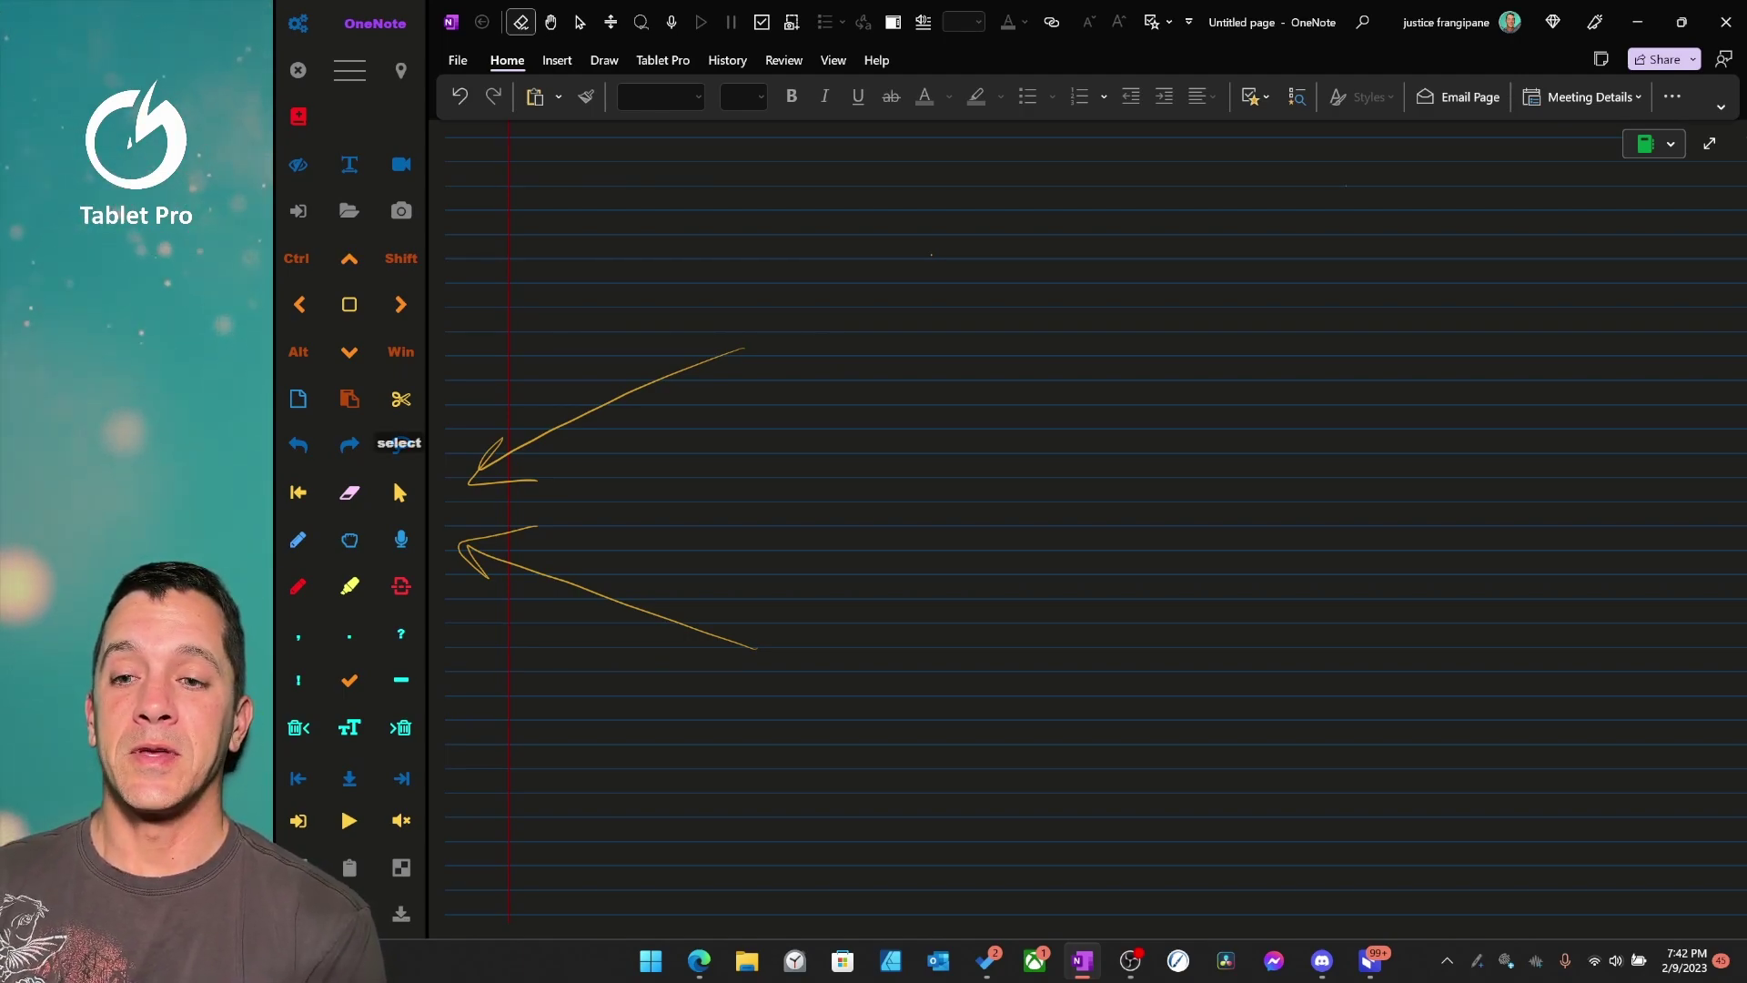
pyautogui.click(581, 24)
pyautogui.click(552, 23)
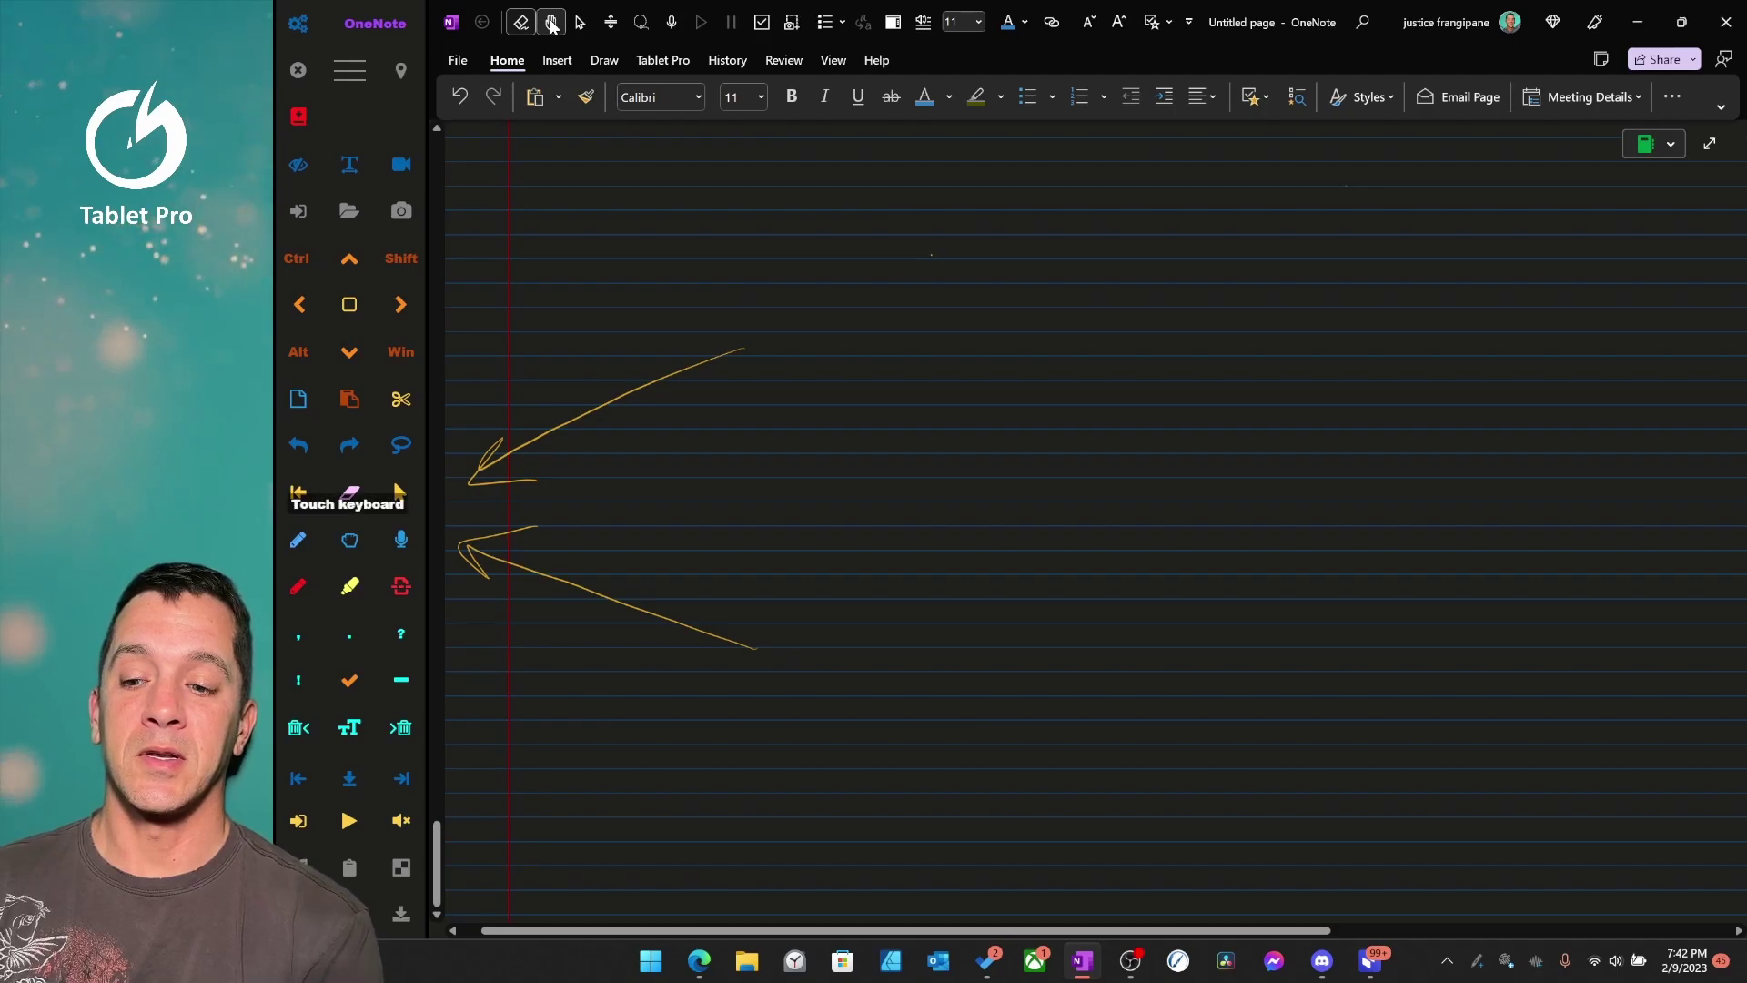
pyautogui.click(521, 22)
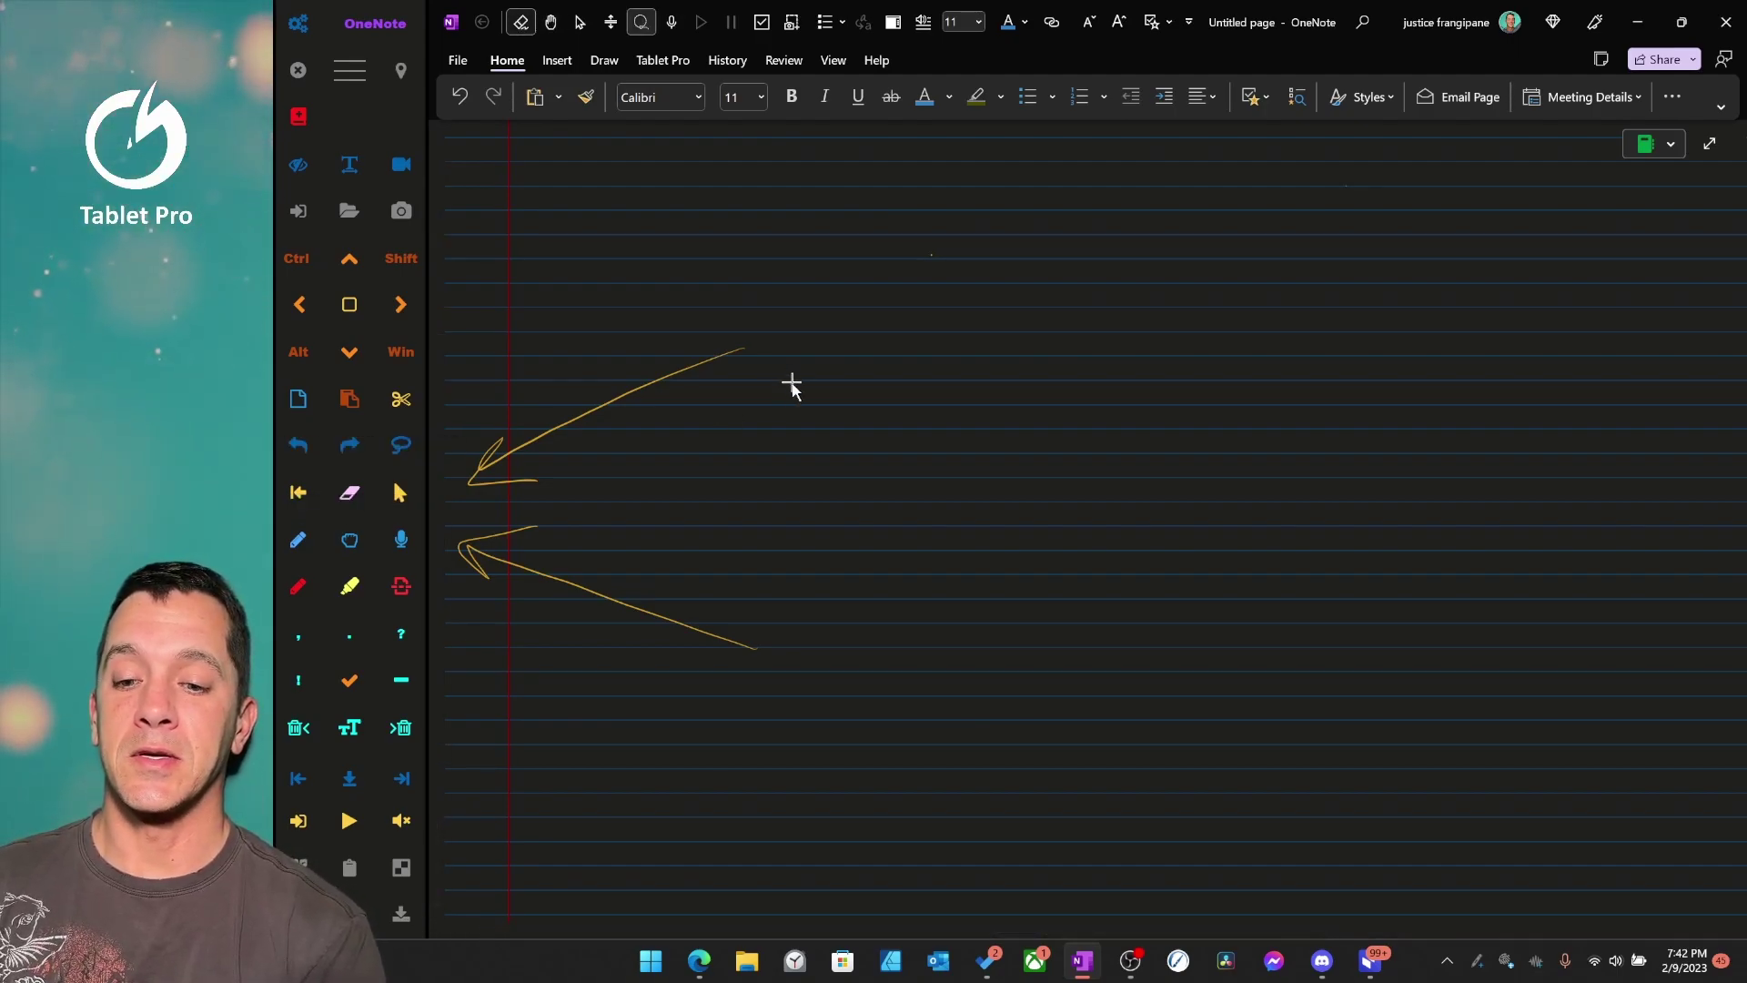
pyautogui.moveTo(791, 387)
pyautogui.mouseDown()
pyautogui.moveTo(441, 468)
pyautogui.moveTo(772, 402)
pyautogui.mouseUp()
pyautogui.press('Delete')
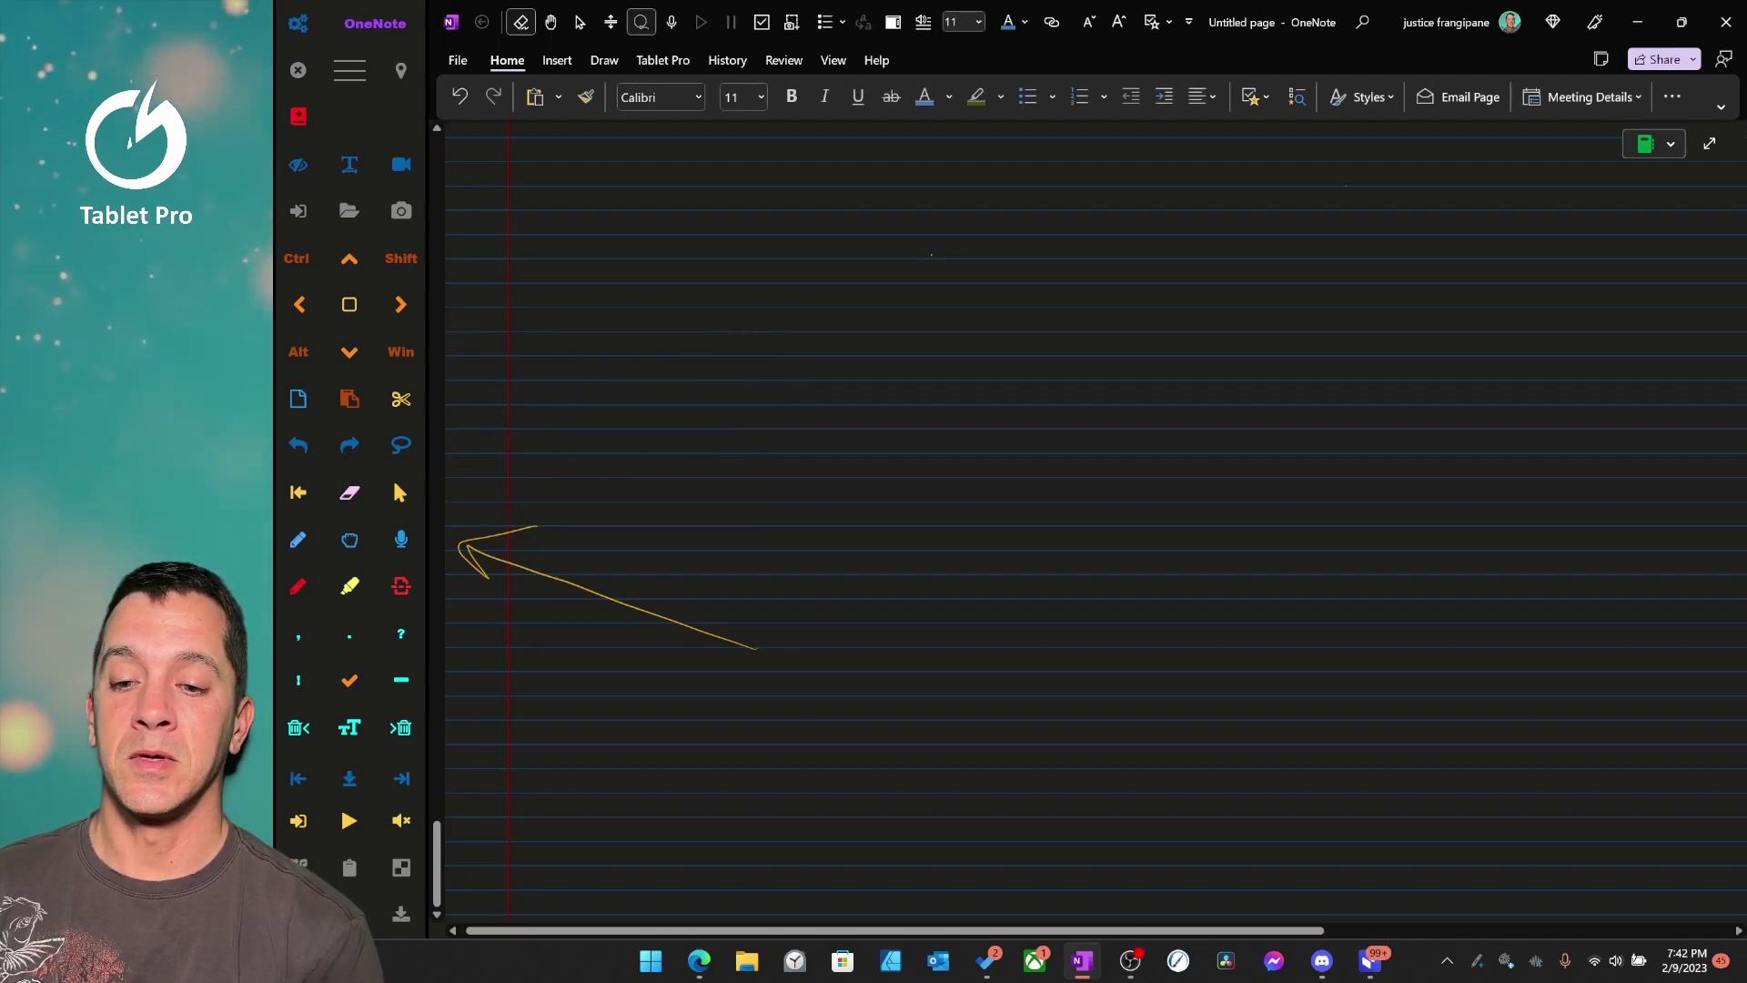
pyautogui.moveTo(760, 683)
pyautogui.mouseDown()
pyautogui.moveTo(502, 491)
pyautogui.moveTo(761, 682)
pyautogui.mouseUp()
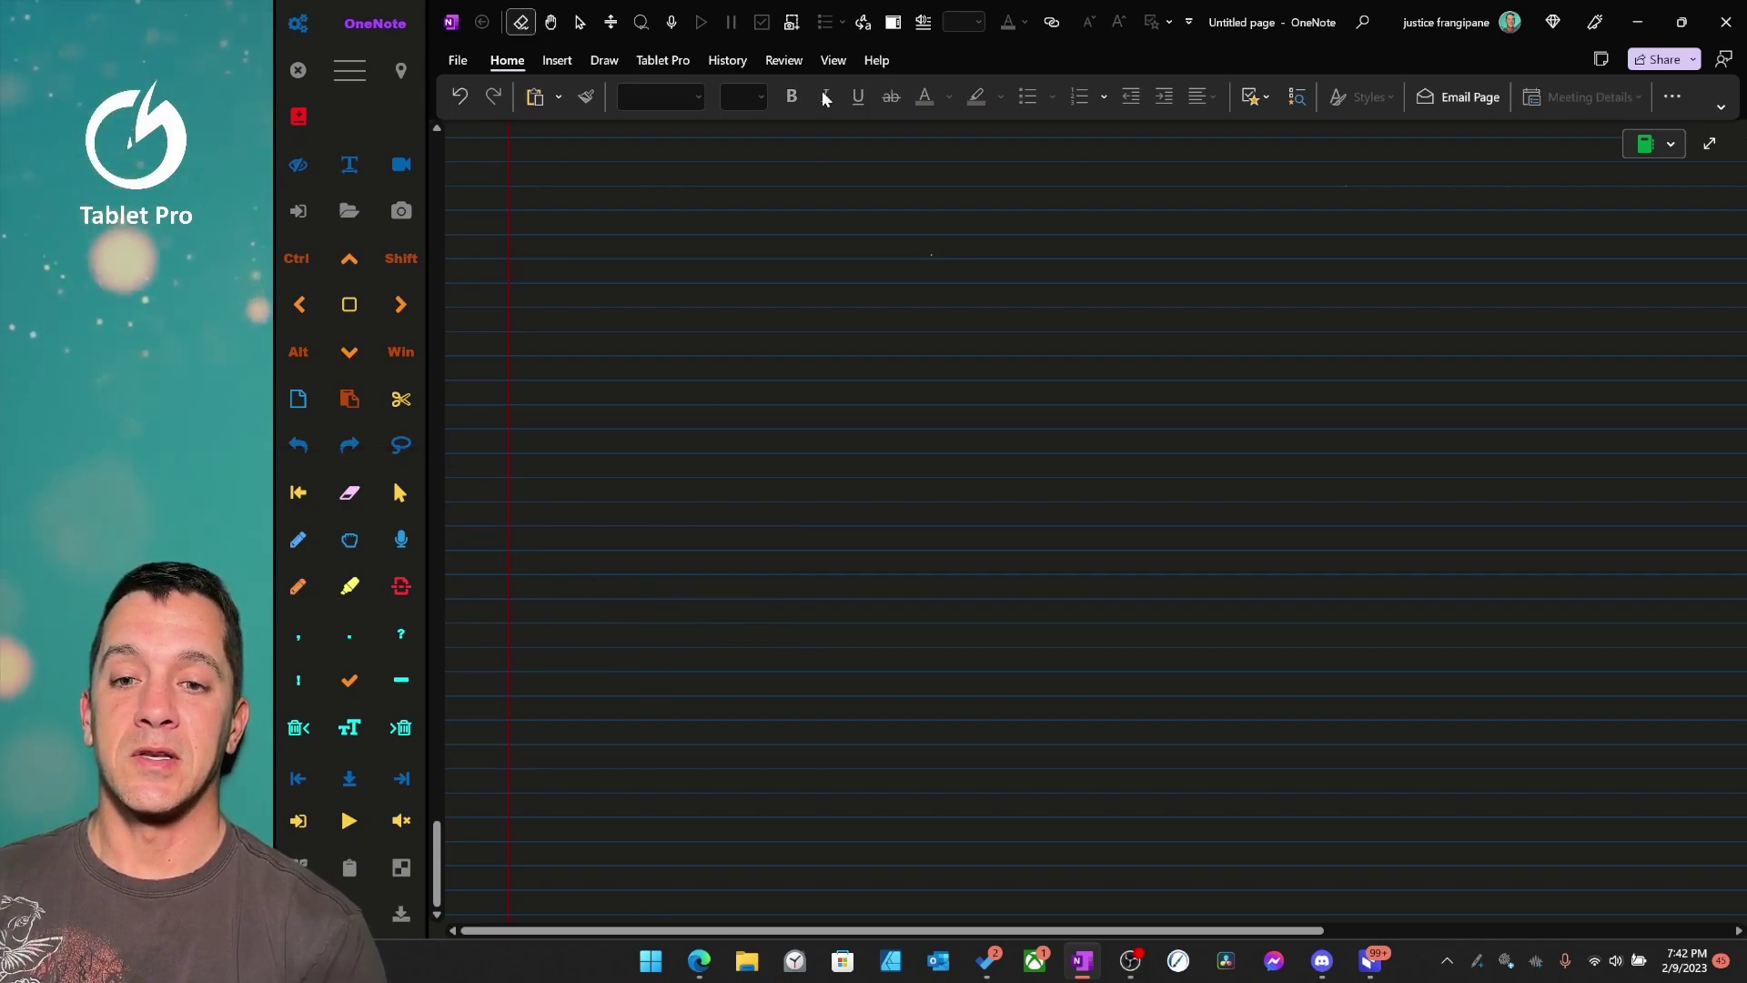
# On the Tablet Pro tab, try the orange and red pens and draw a red zigzag.
pyautogui.click(666, 60)
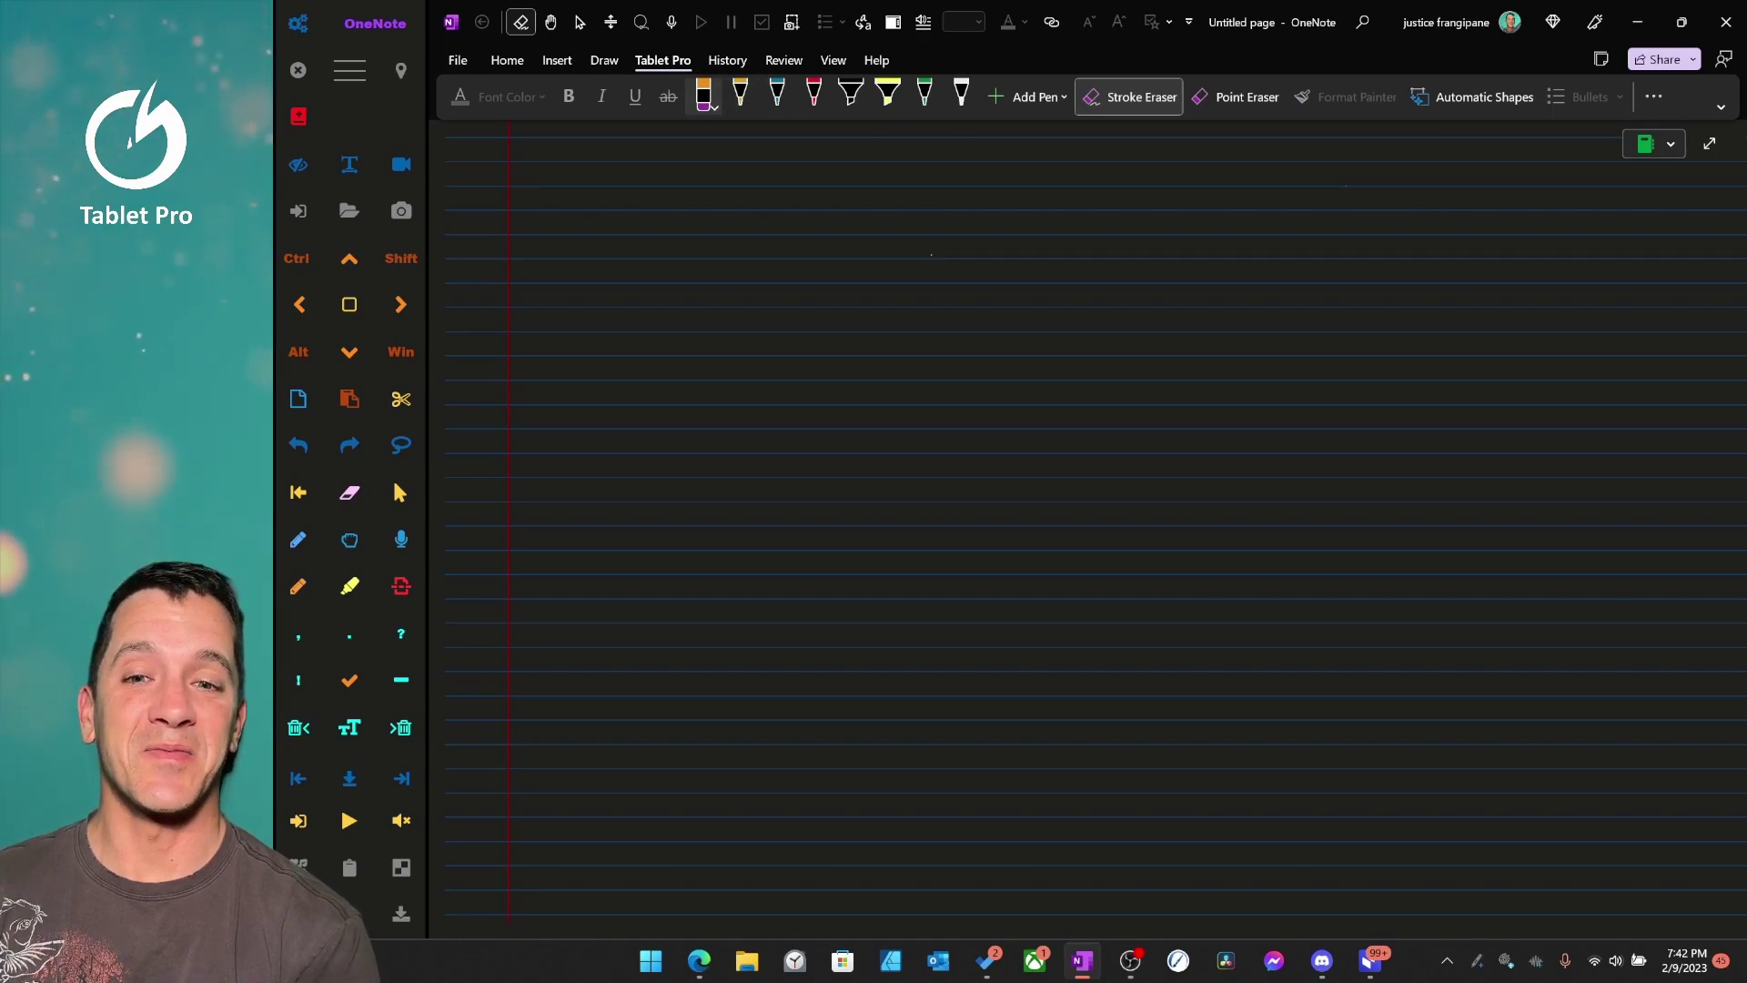
pyautogui.click(751, 96)
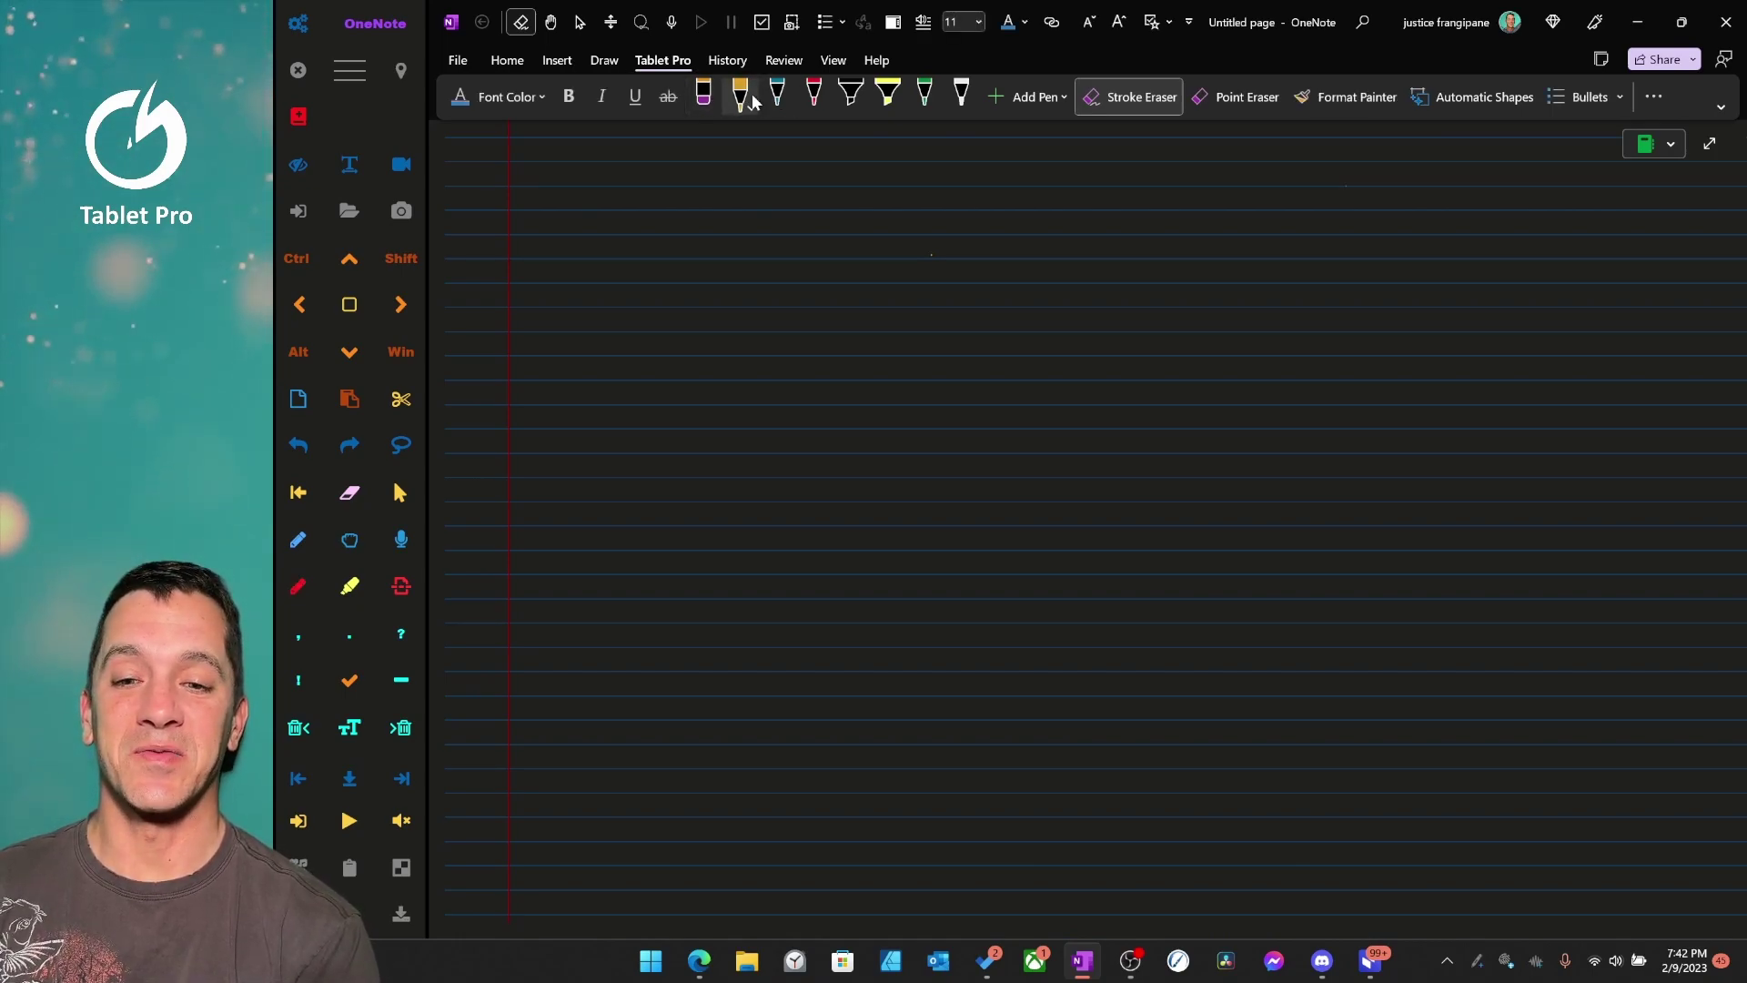
pyautogui.click(814, 96)
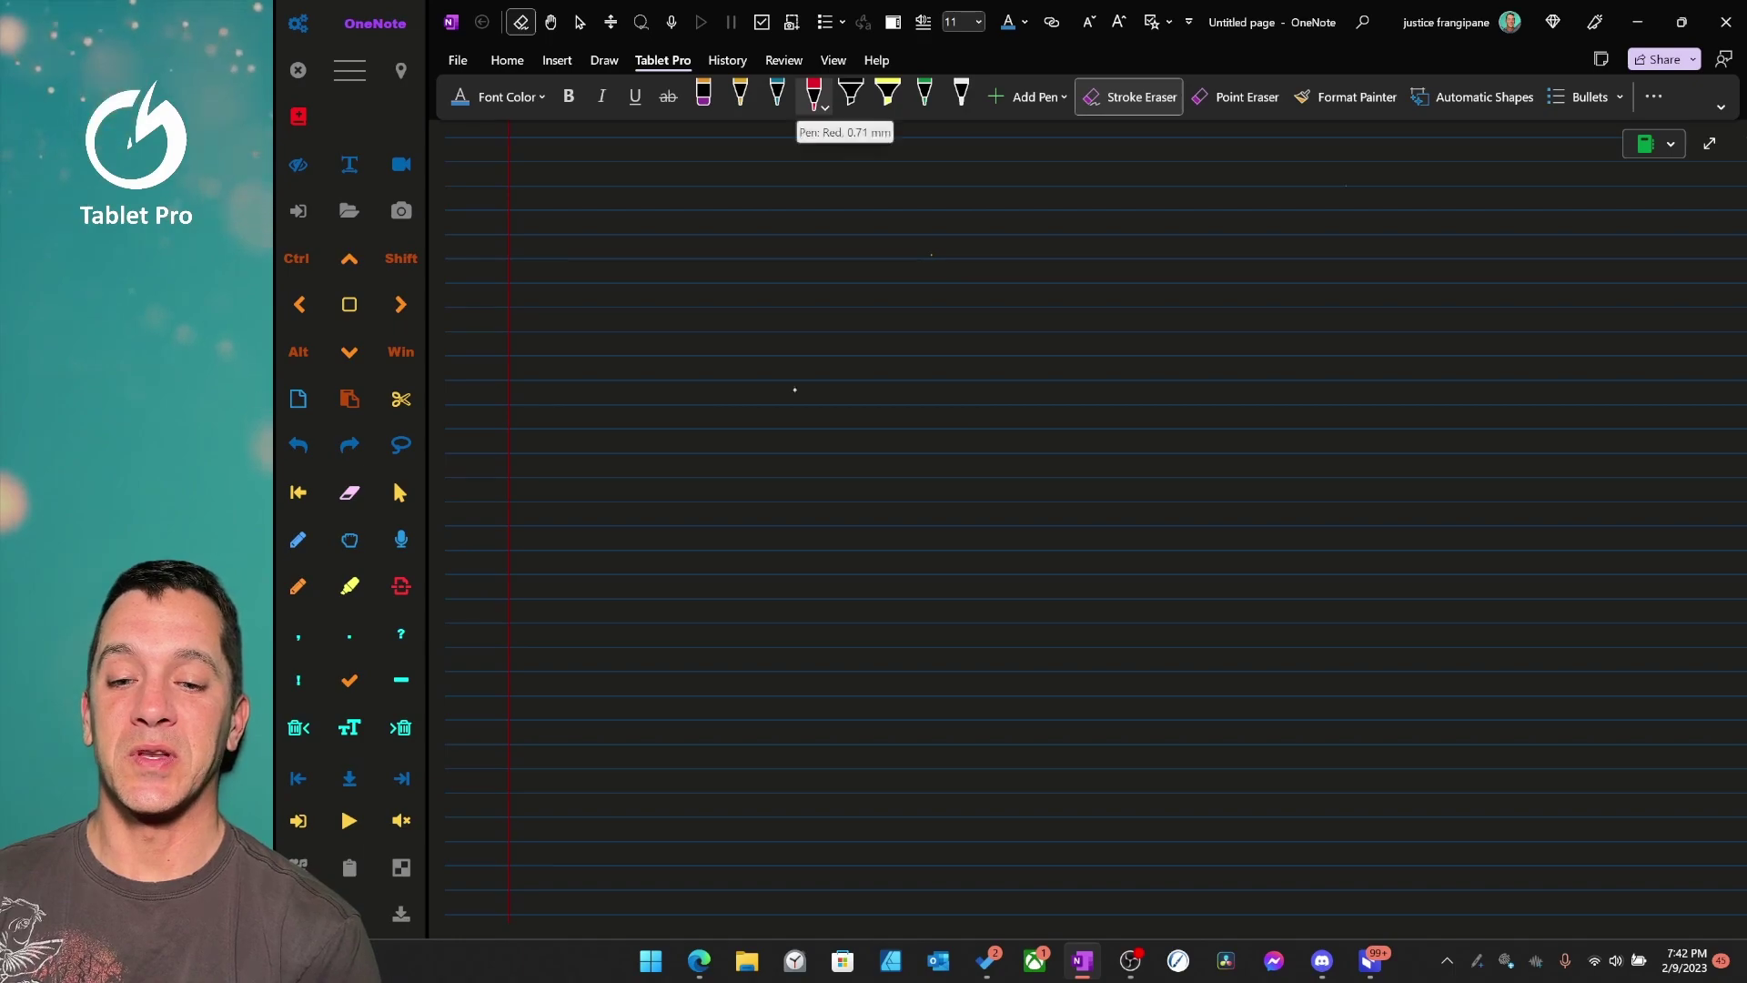
pyautogui.moveTo(799, 387)
pyautogui.mouseDown()
pyautogui.moveTo(851, 338)
pyautogui.moveTo(877, 392)
pyautogui.moveTo(972, 335)
pyautogui.moveTo(879, 300)
pyautogui.mouseUp()
pyautogui.click(740, 96)
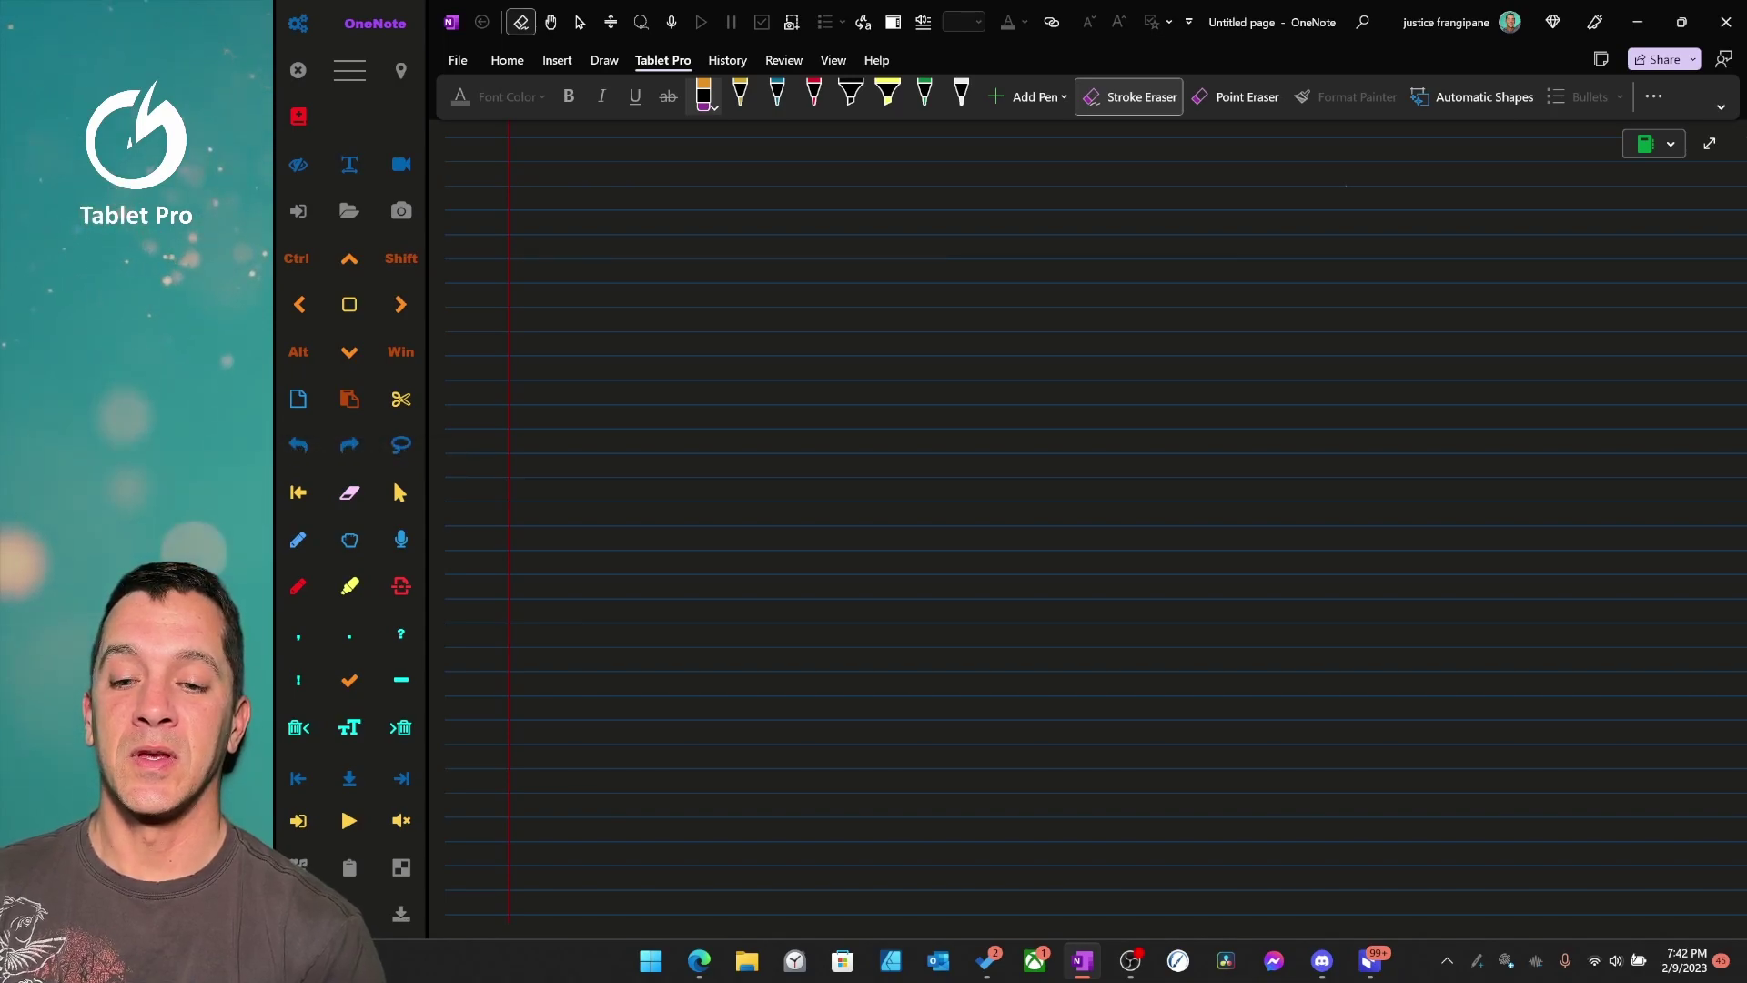
# Dictate 'Turn on' onto the page, change a word's case, and delete the leftover period.
pyautogui.click(401, 444)
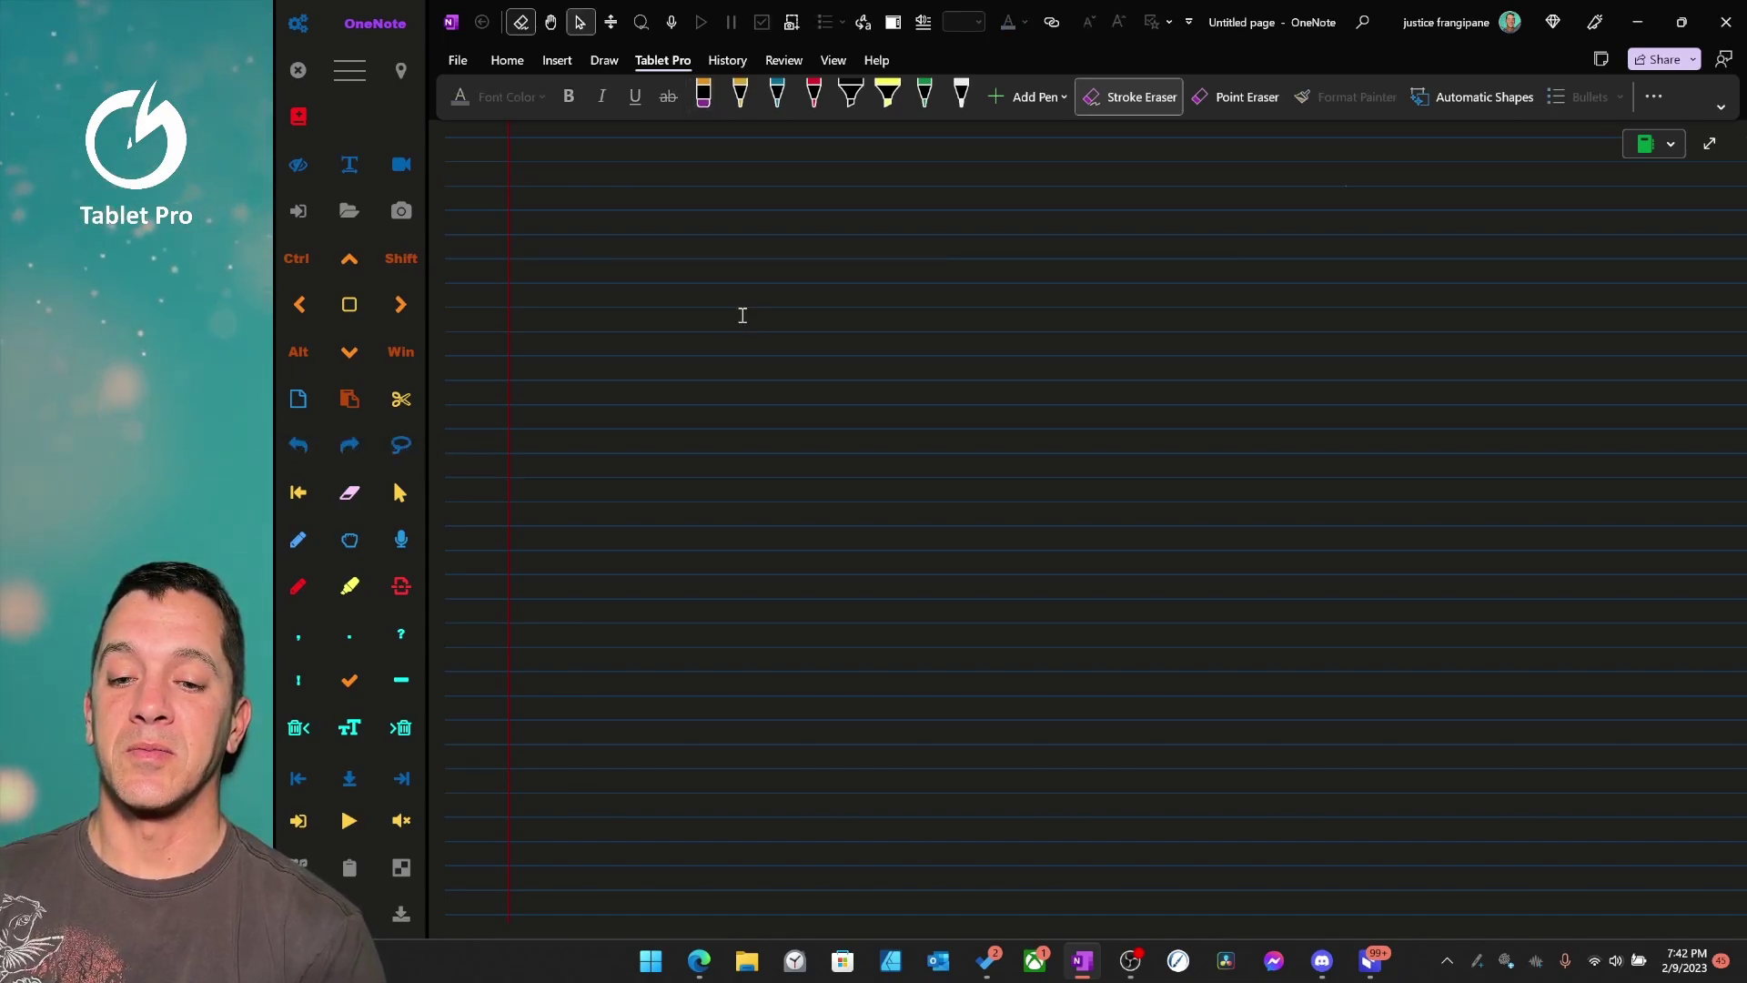
pyautogui.click(772, 336)
pyautogui.click(672, 22)
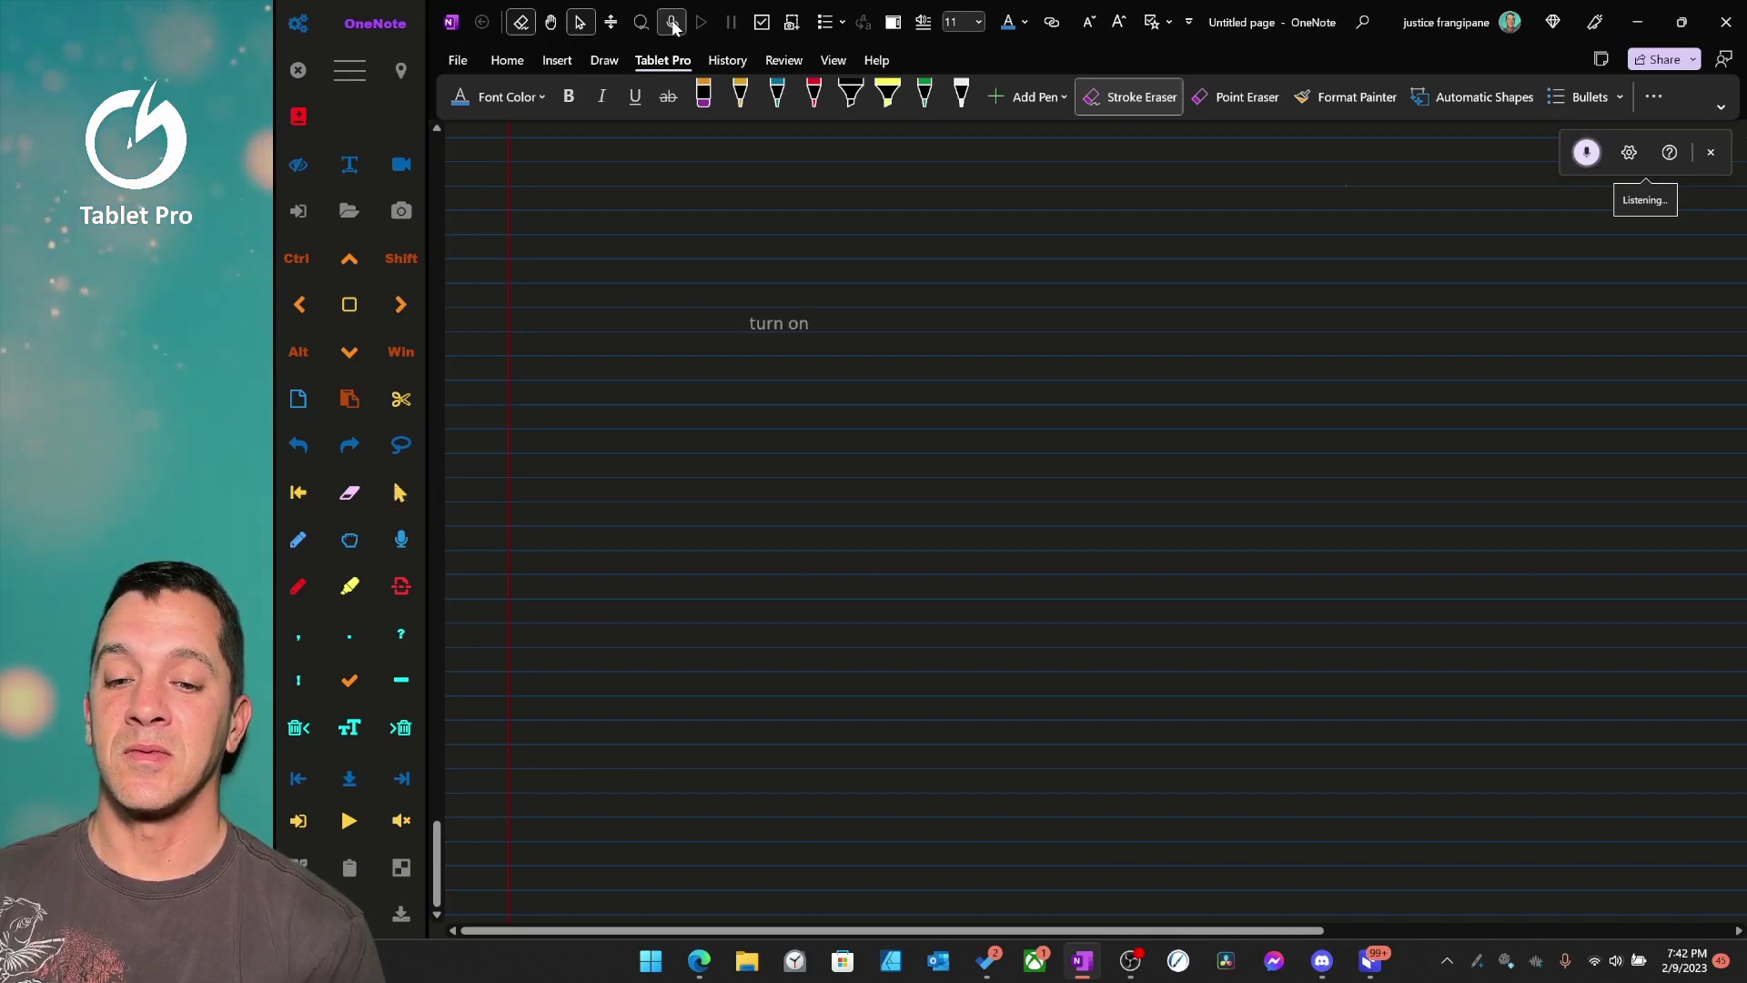
pyautogui.click(672, 23)
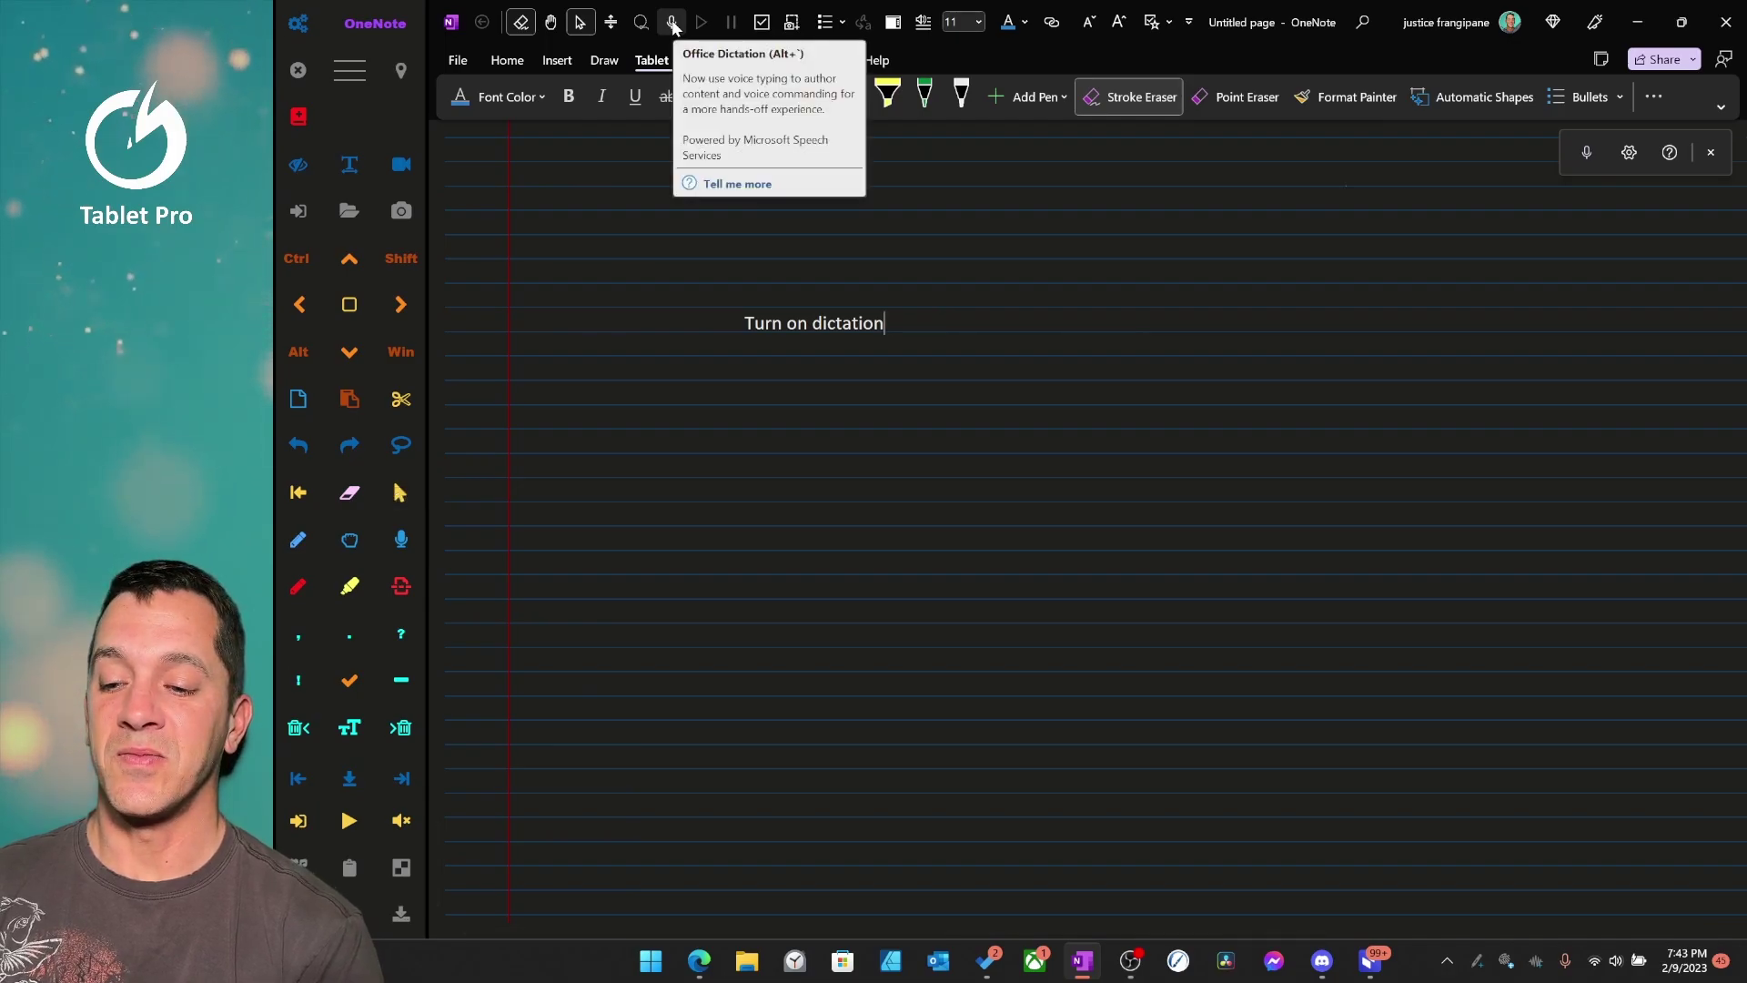
pyautogui.moveTo(812, 325); pyautogui.dragTo(887, 328)
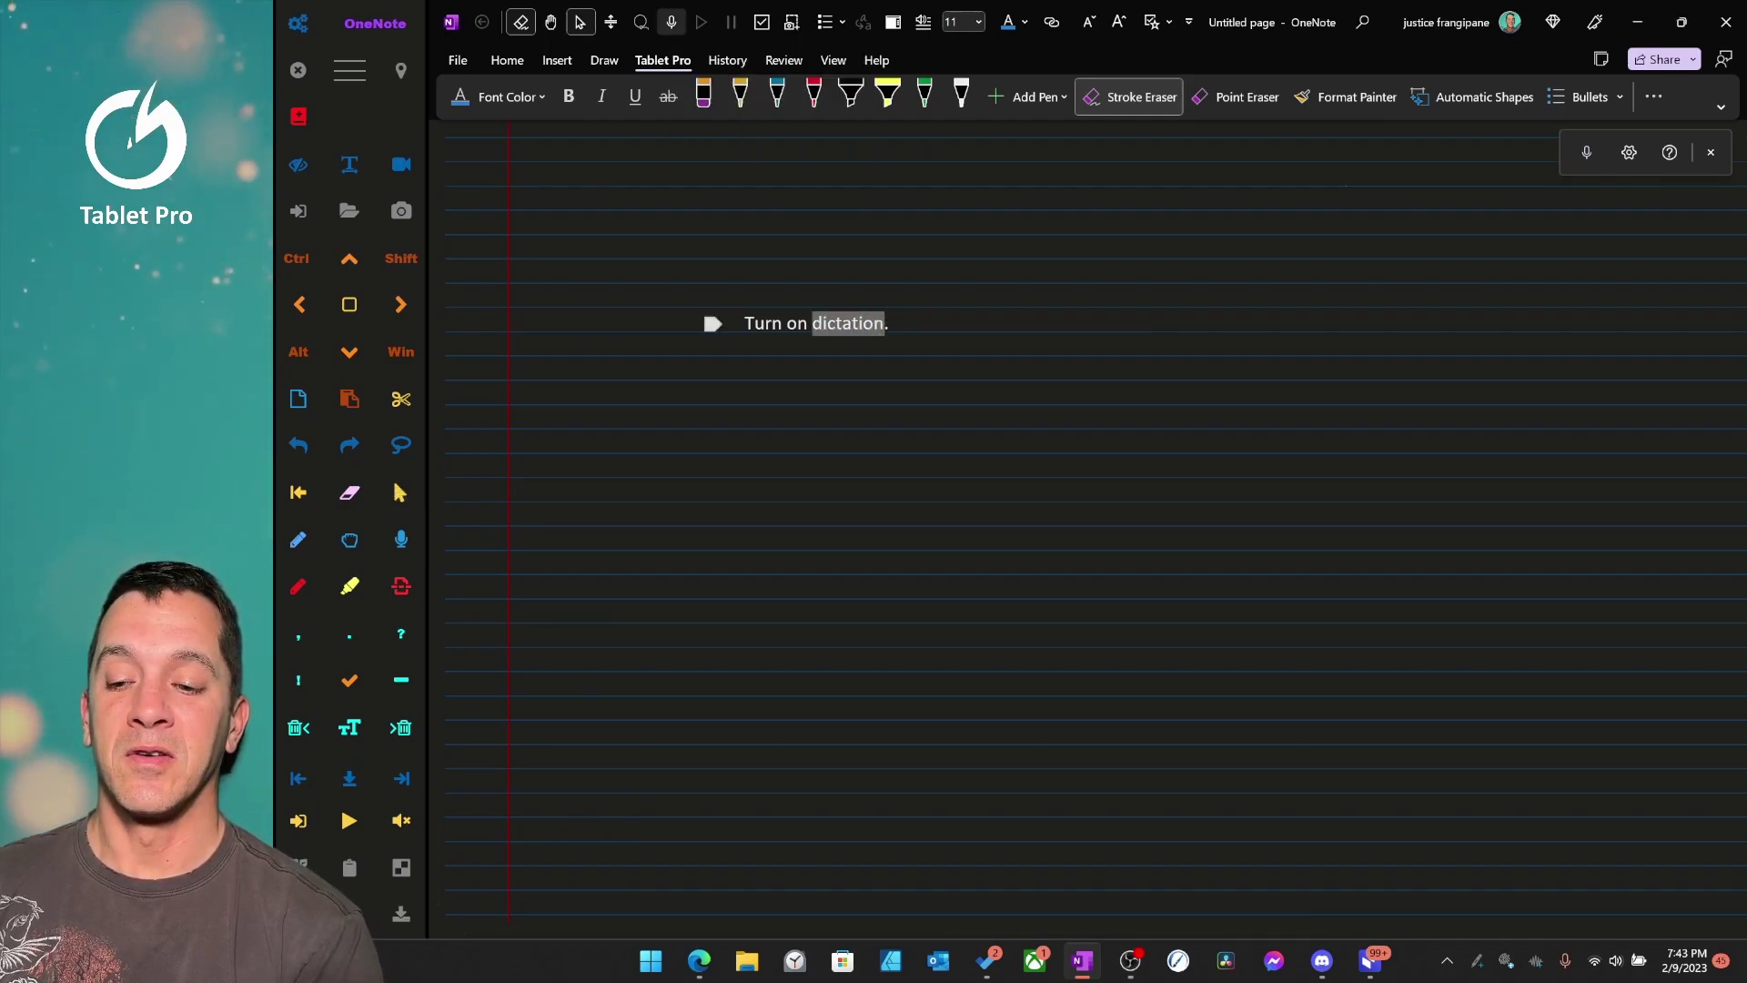
pyautogui.click(349, 680)
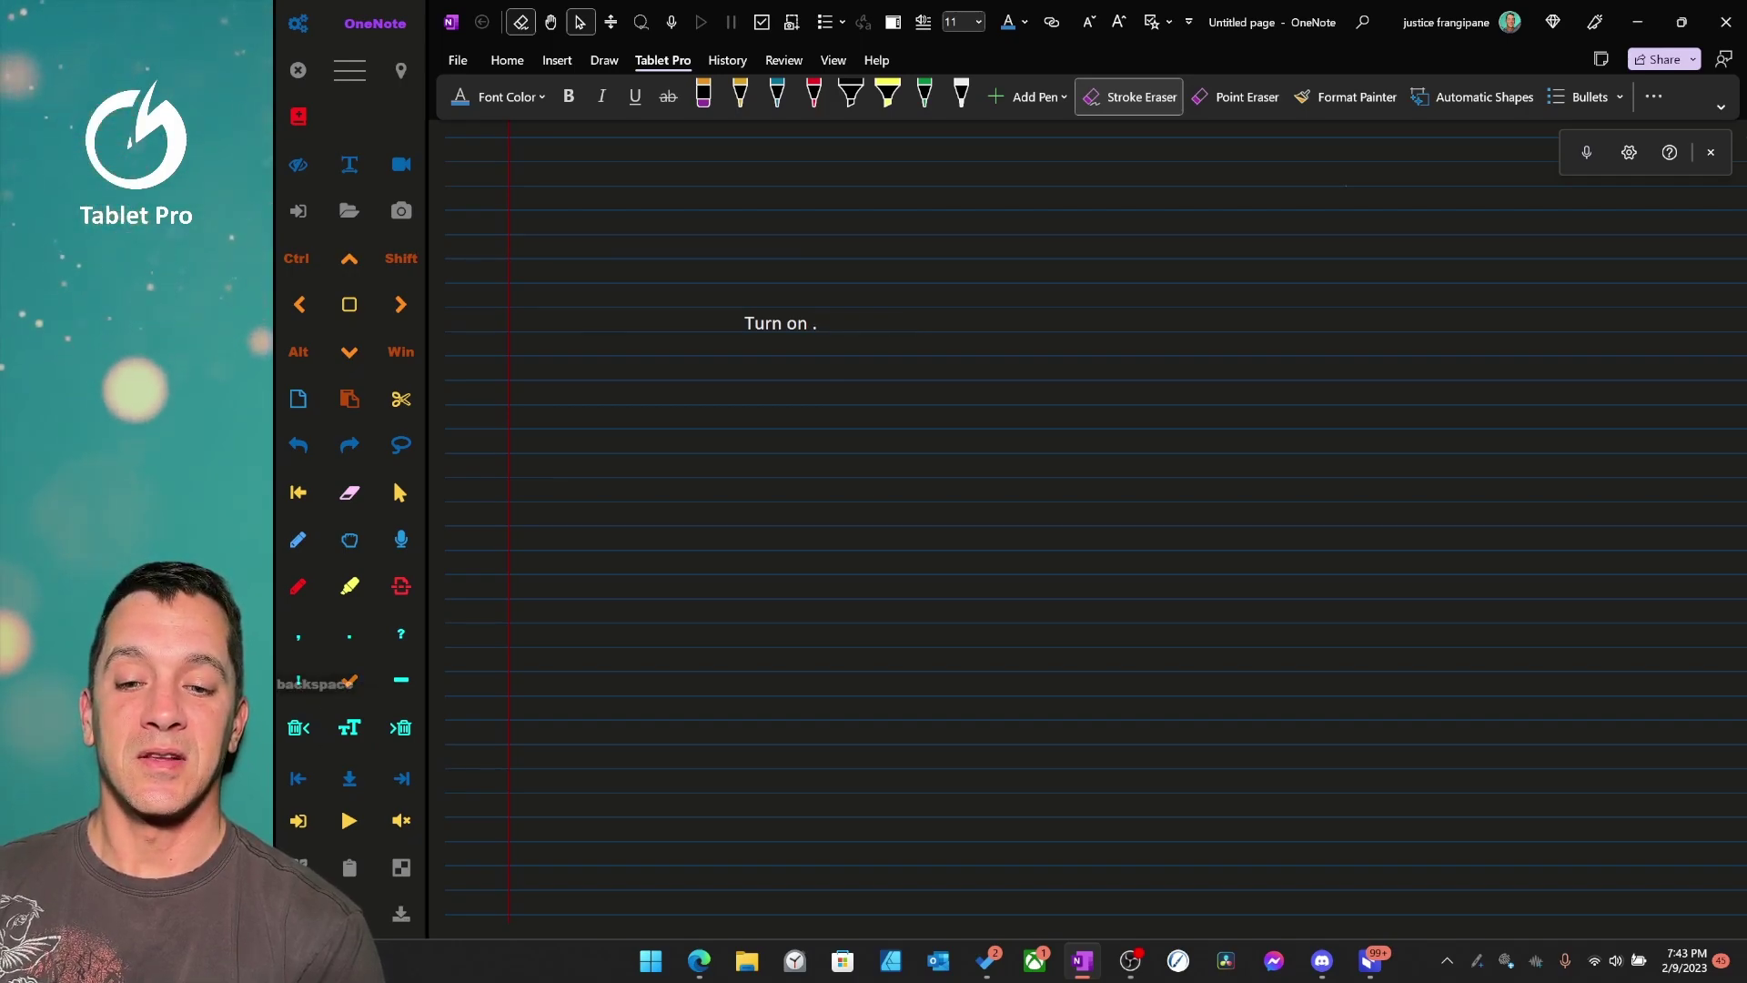
pyautogui.press('BackSpace')
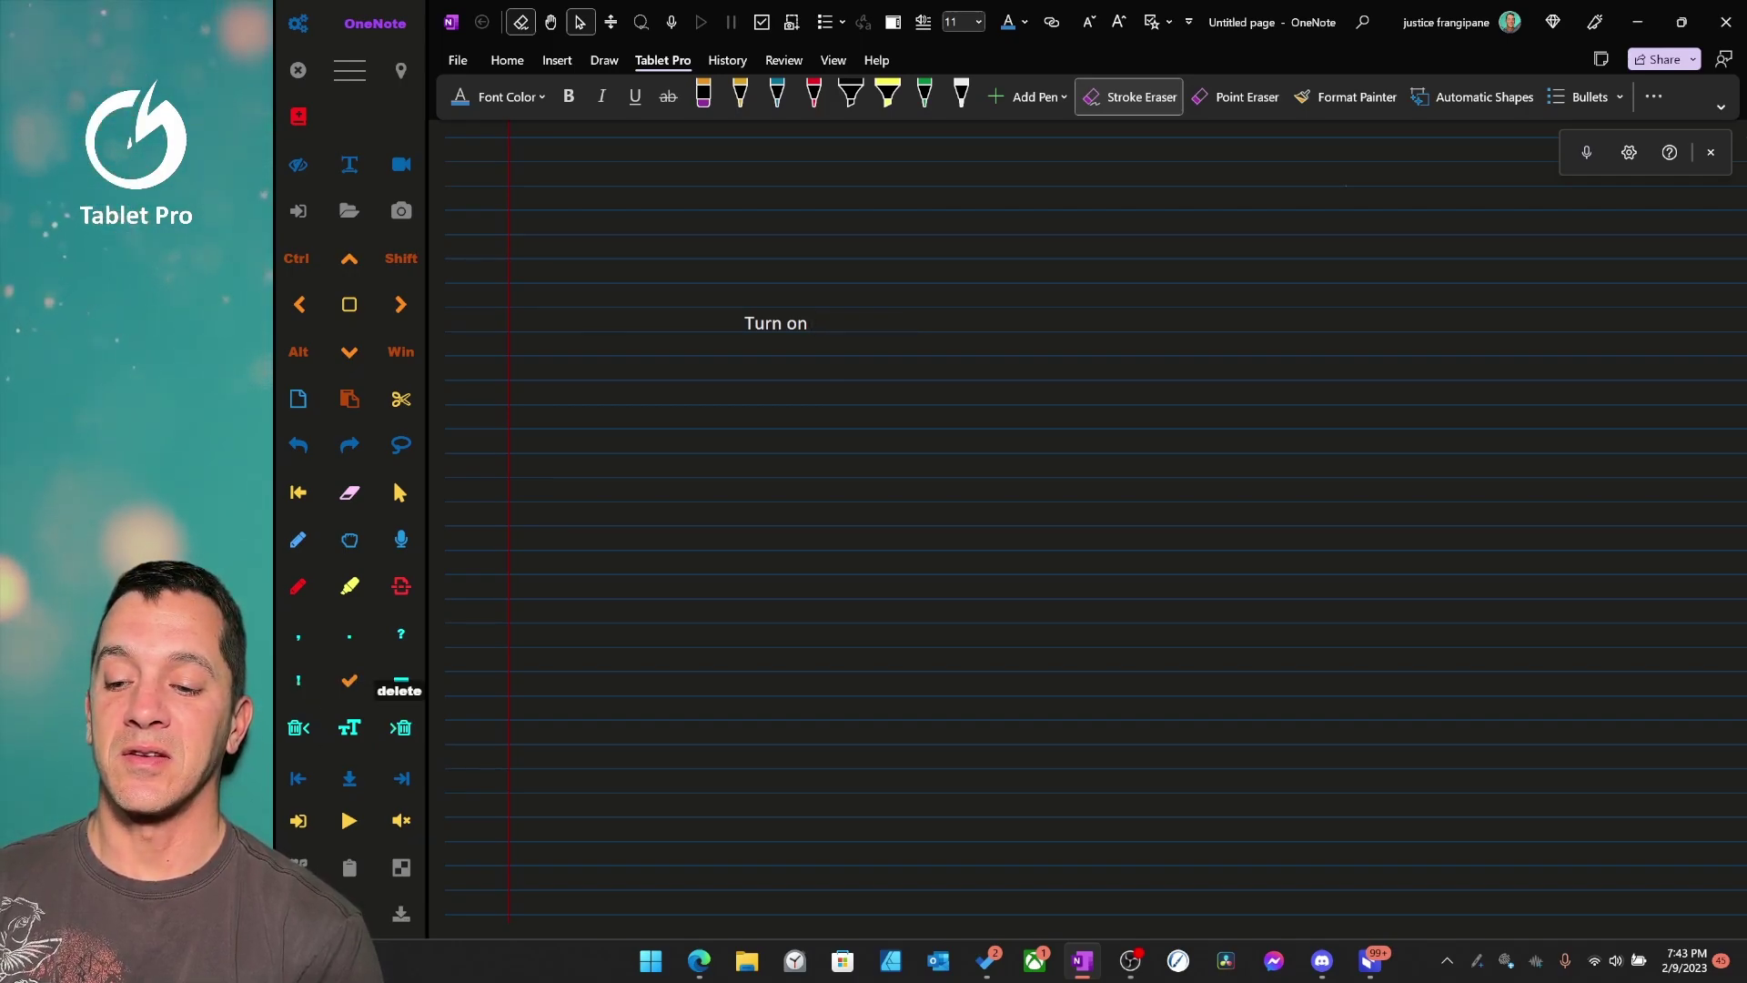
# Dictate the line 'Start dictating again' and underline 'dictating'.
pyautogui.click(672, 22)
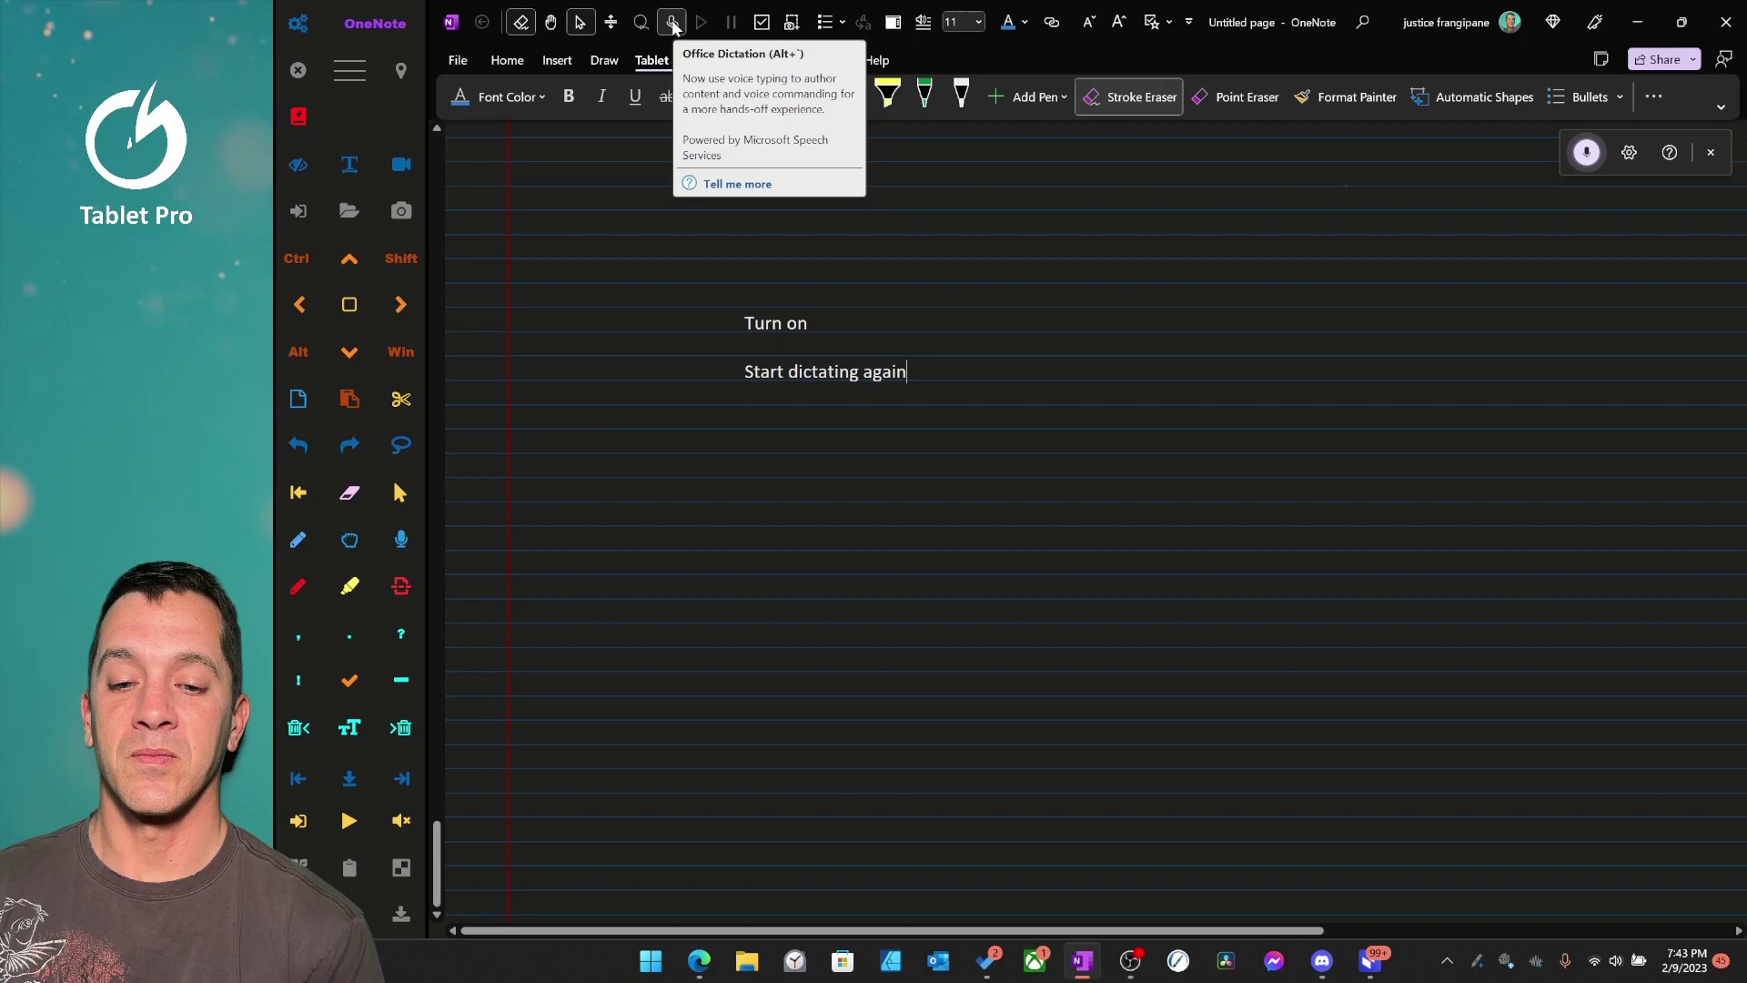
pyautogui.click(673, 24)
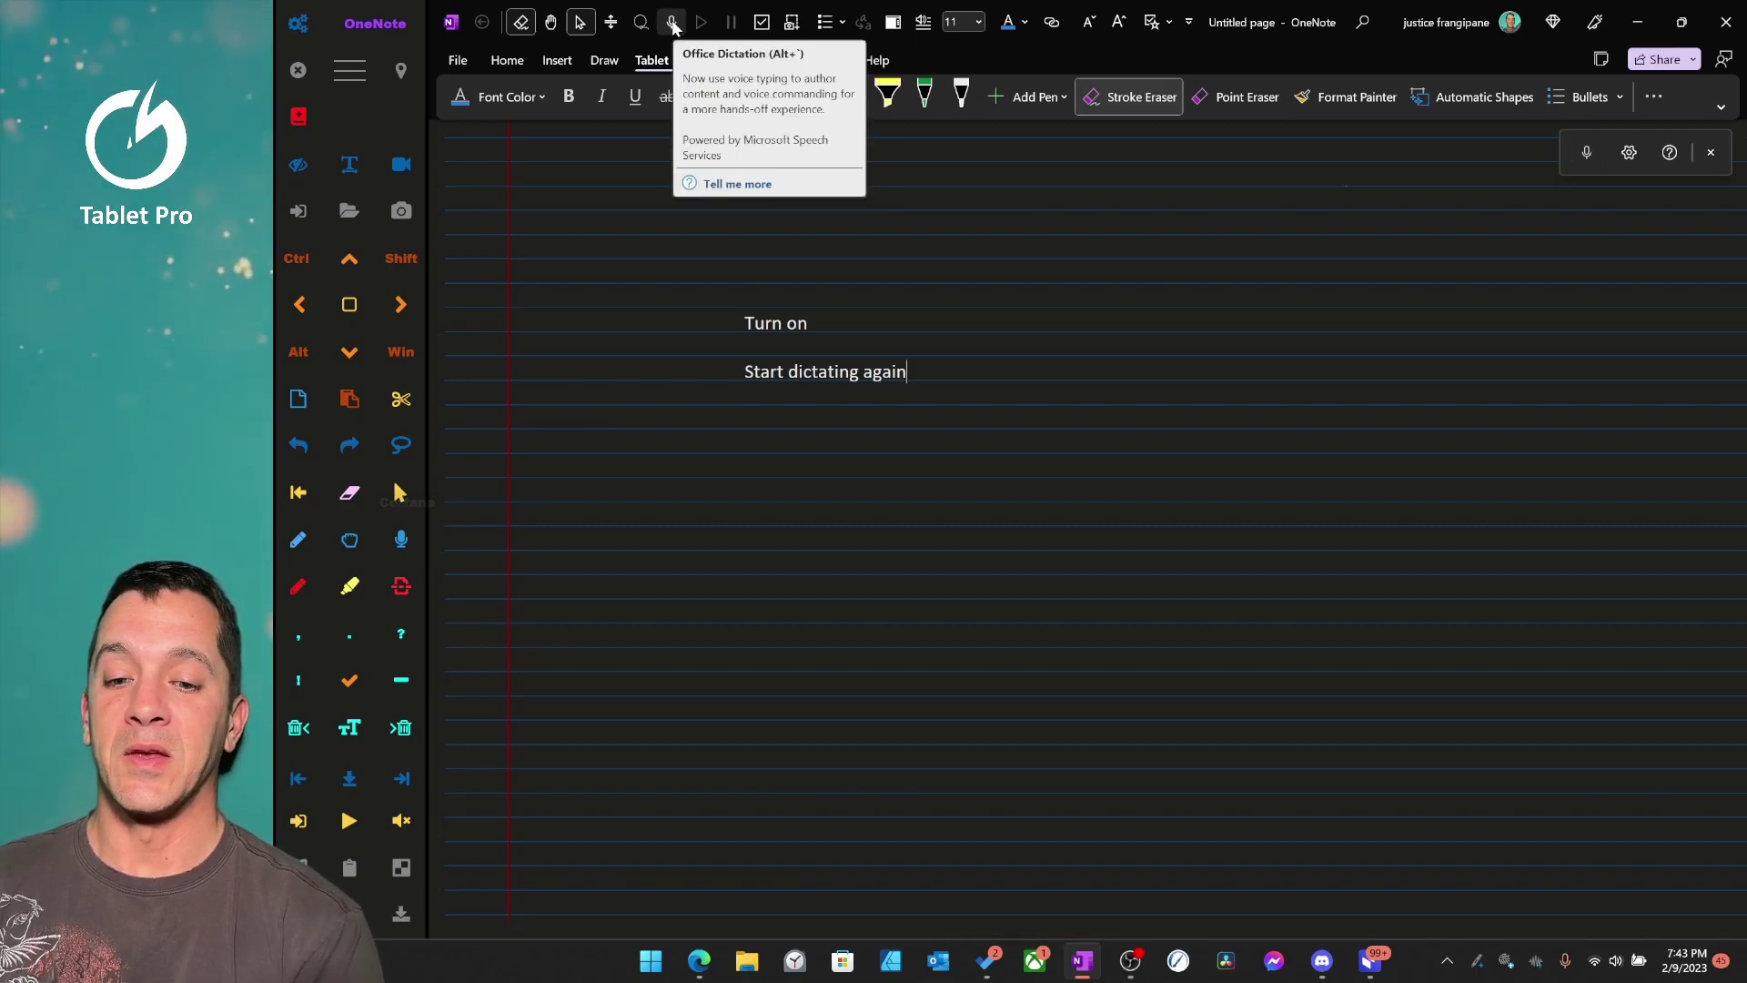
pyautogui.moveTo(789, 377); pyautogui.dragTo(854, 373)
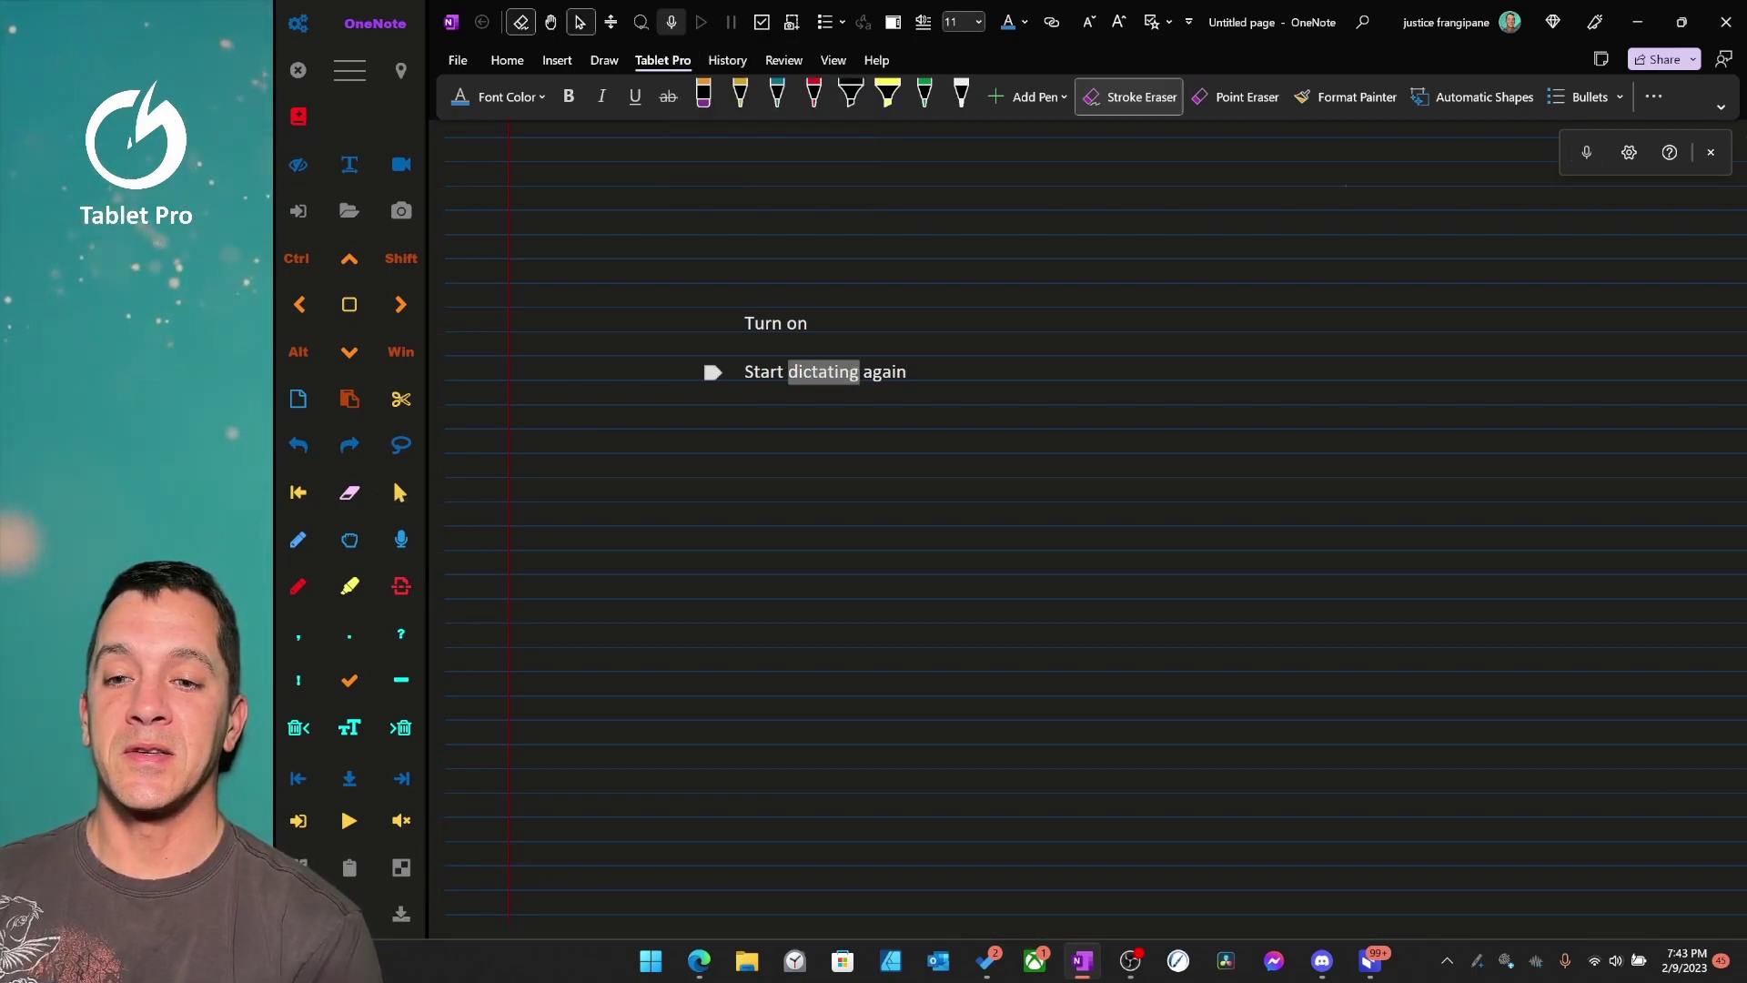
pyautogui.click(635, 96)
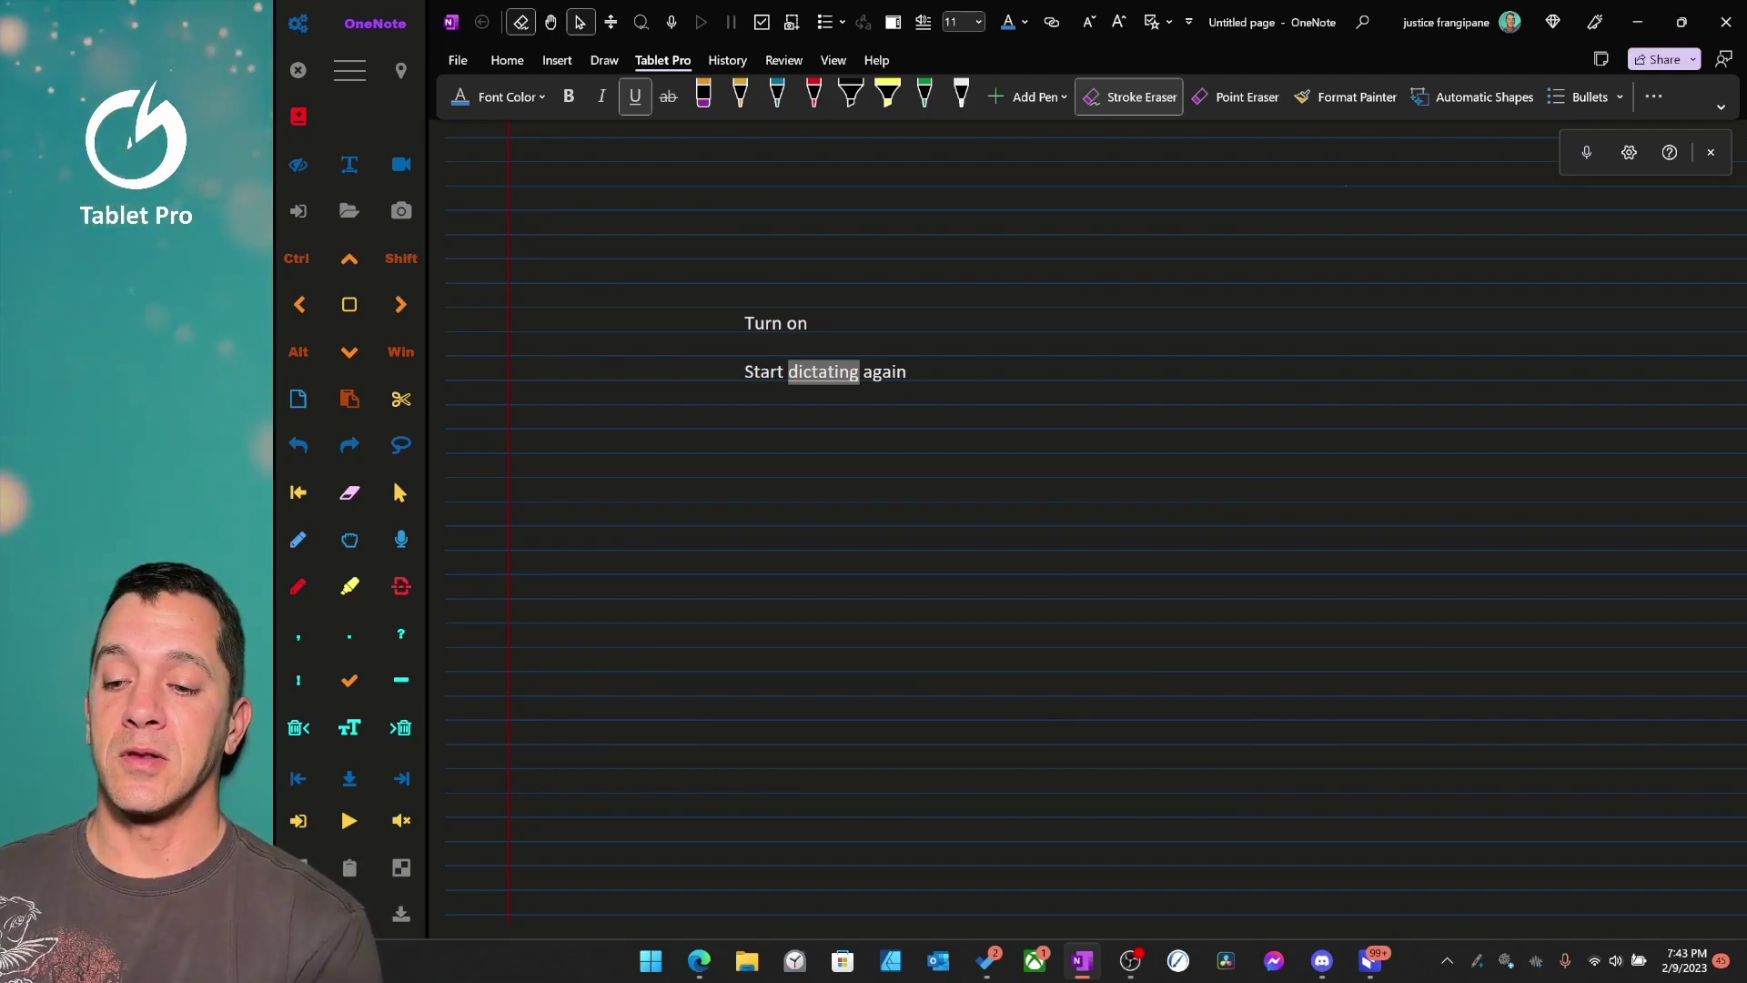
# Draw a red arrow near the left margin, then launch Microsoft Store.
pyautogui.click(821, 97)
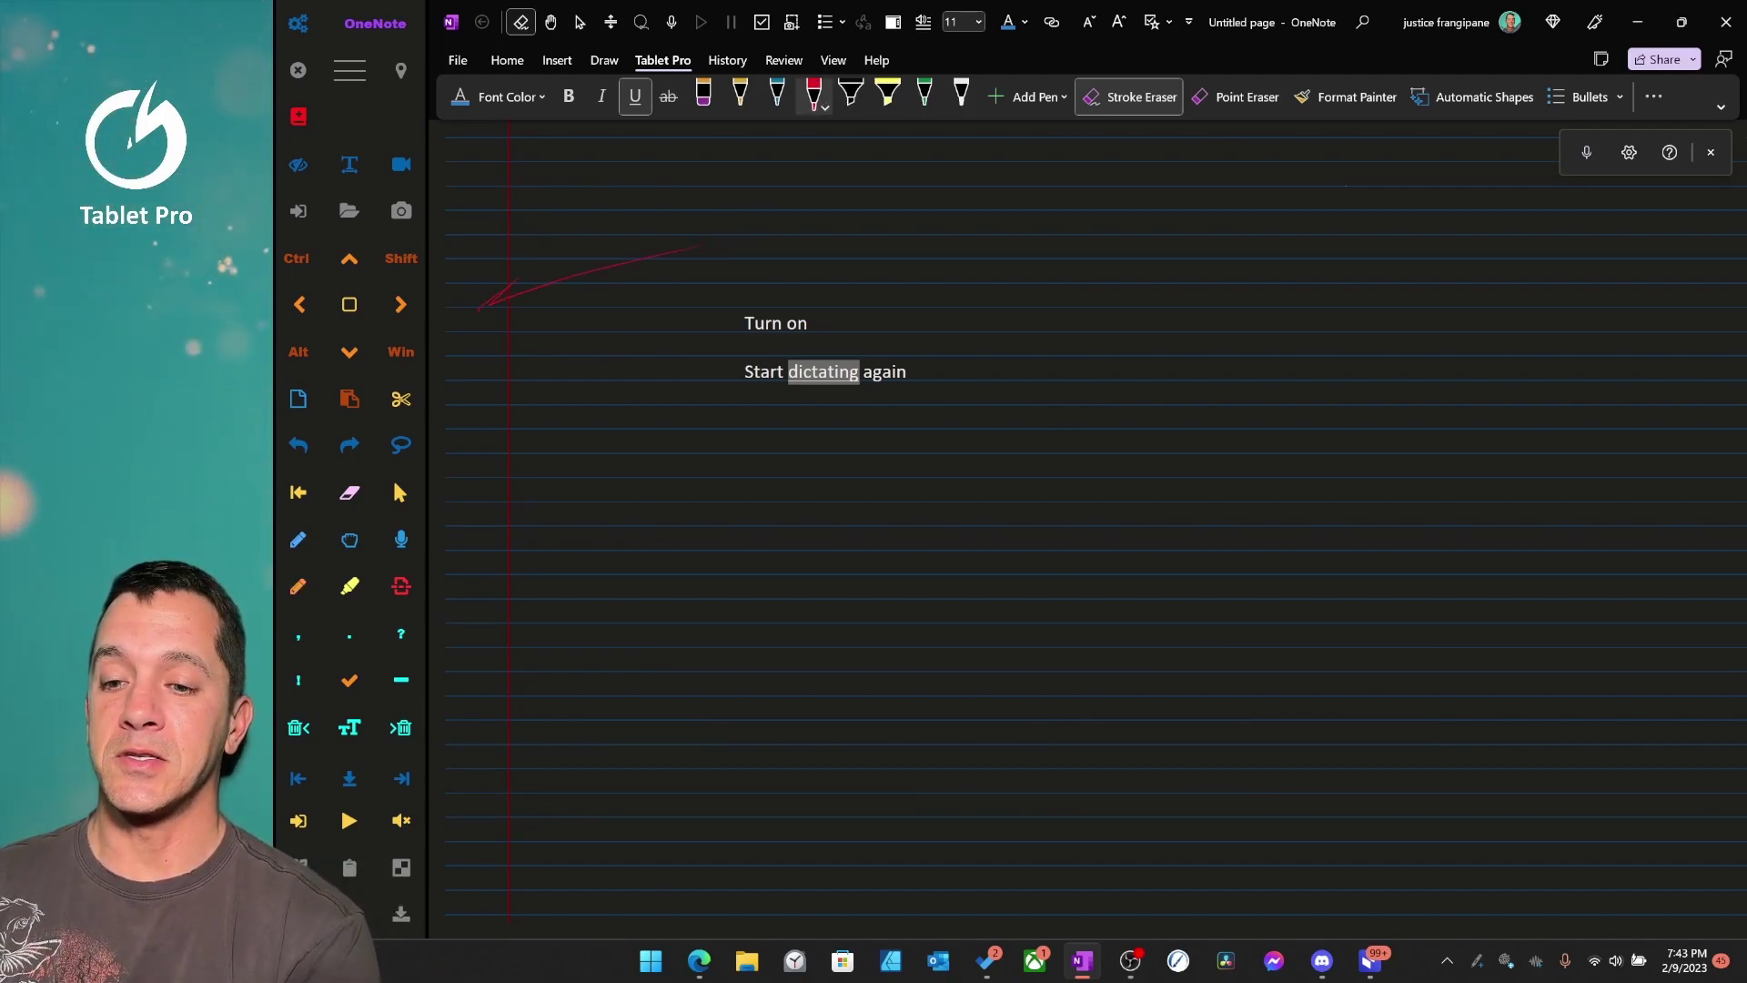
pyautogui.moveTo(480, 309); pyautogui.dragTo(537, 319)
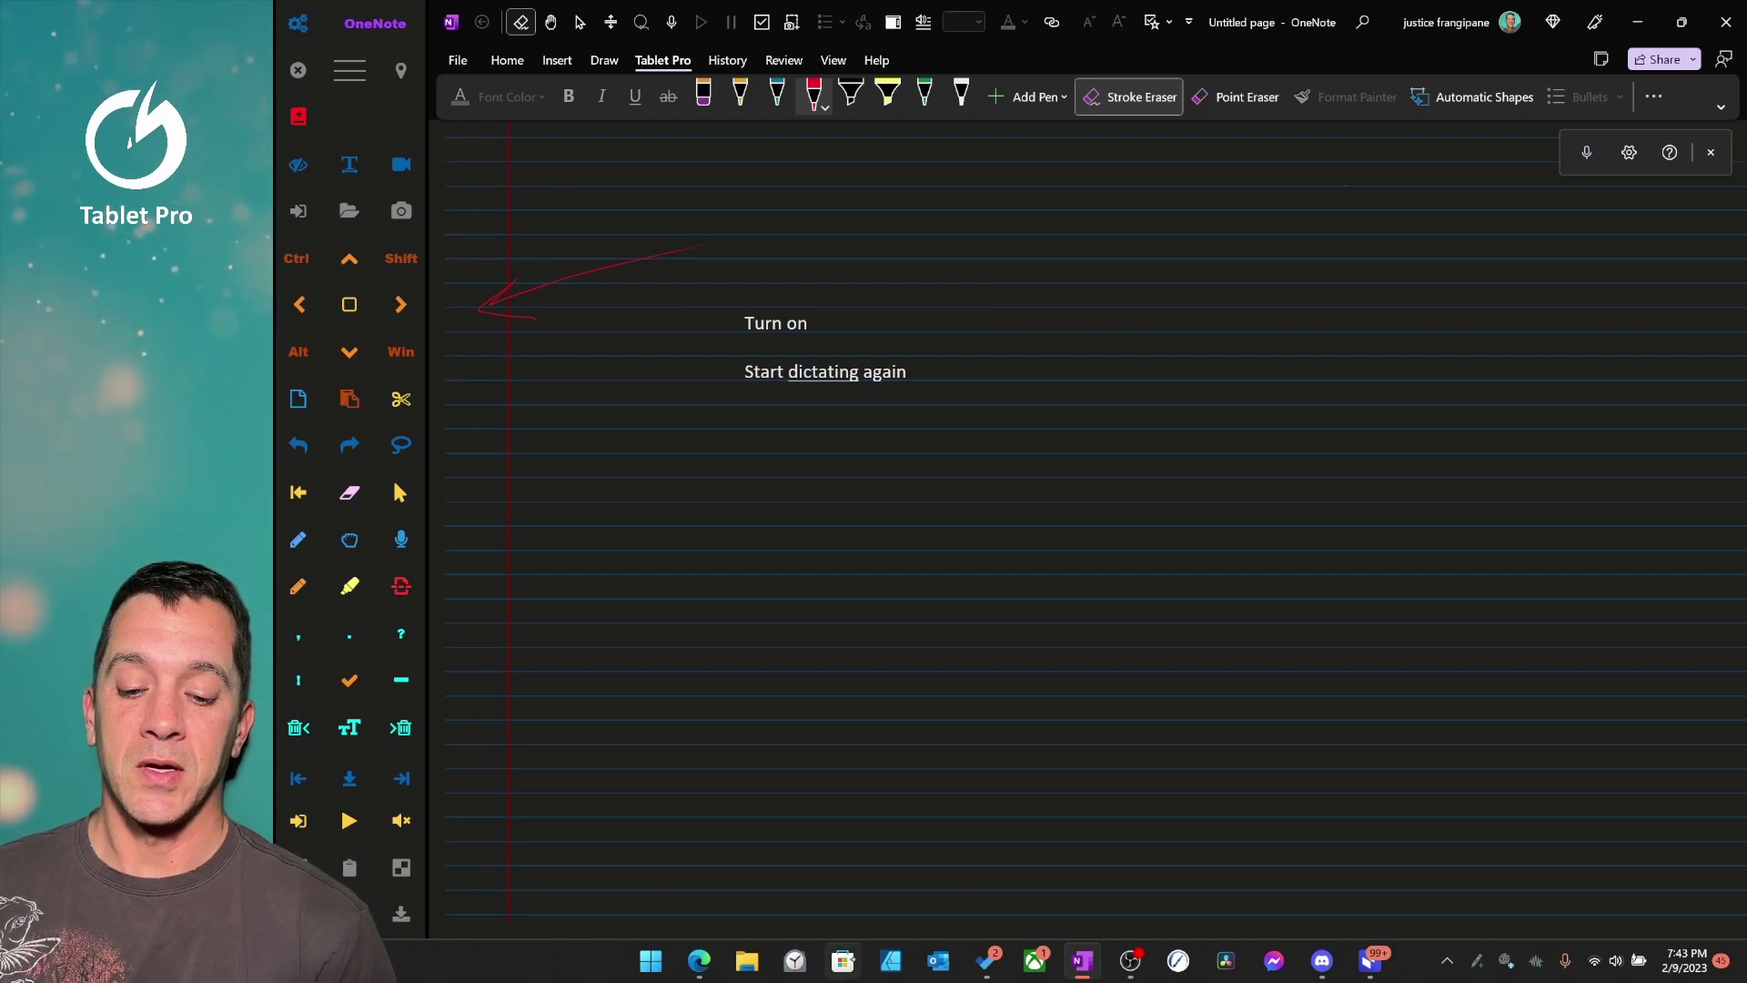
pyautogui.click(843, 960)
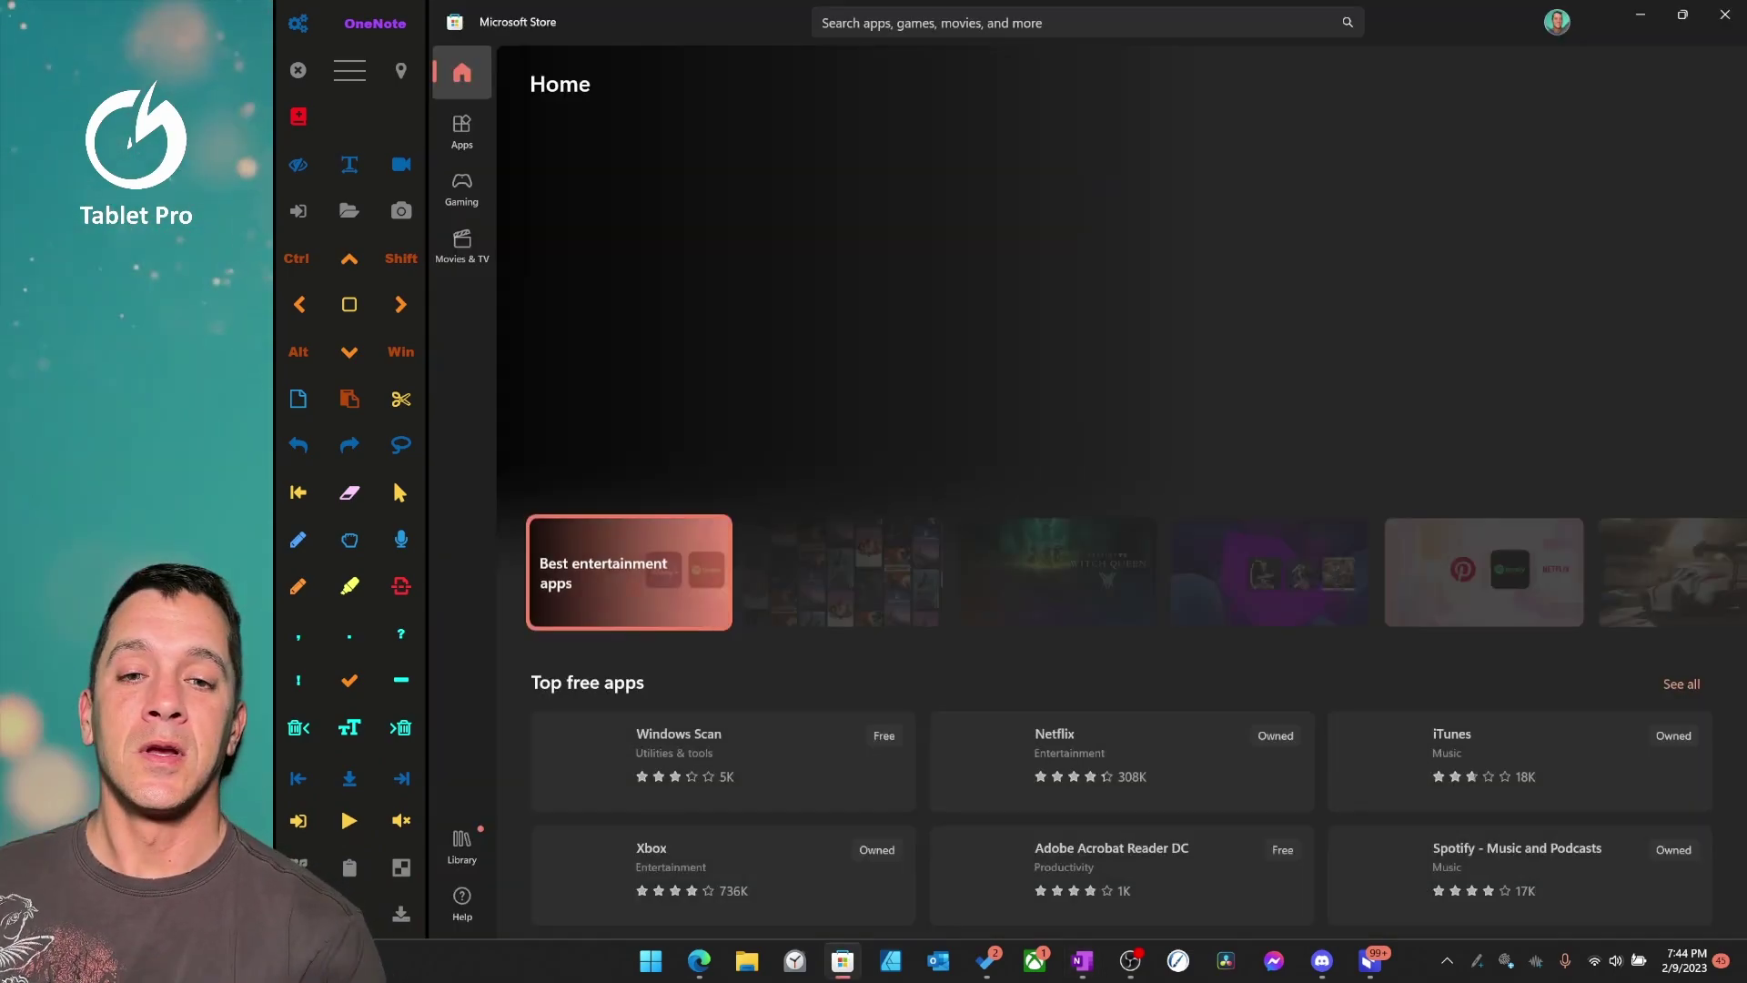
# Search the Store for 'tablet pro' and open the Tablet Pro TOUCH Settings window.
pyautogui.click(1046, 22)
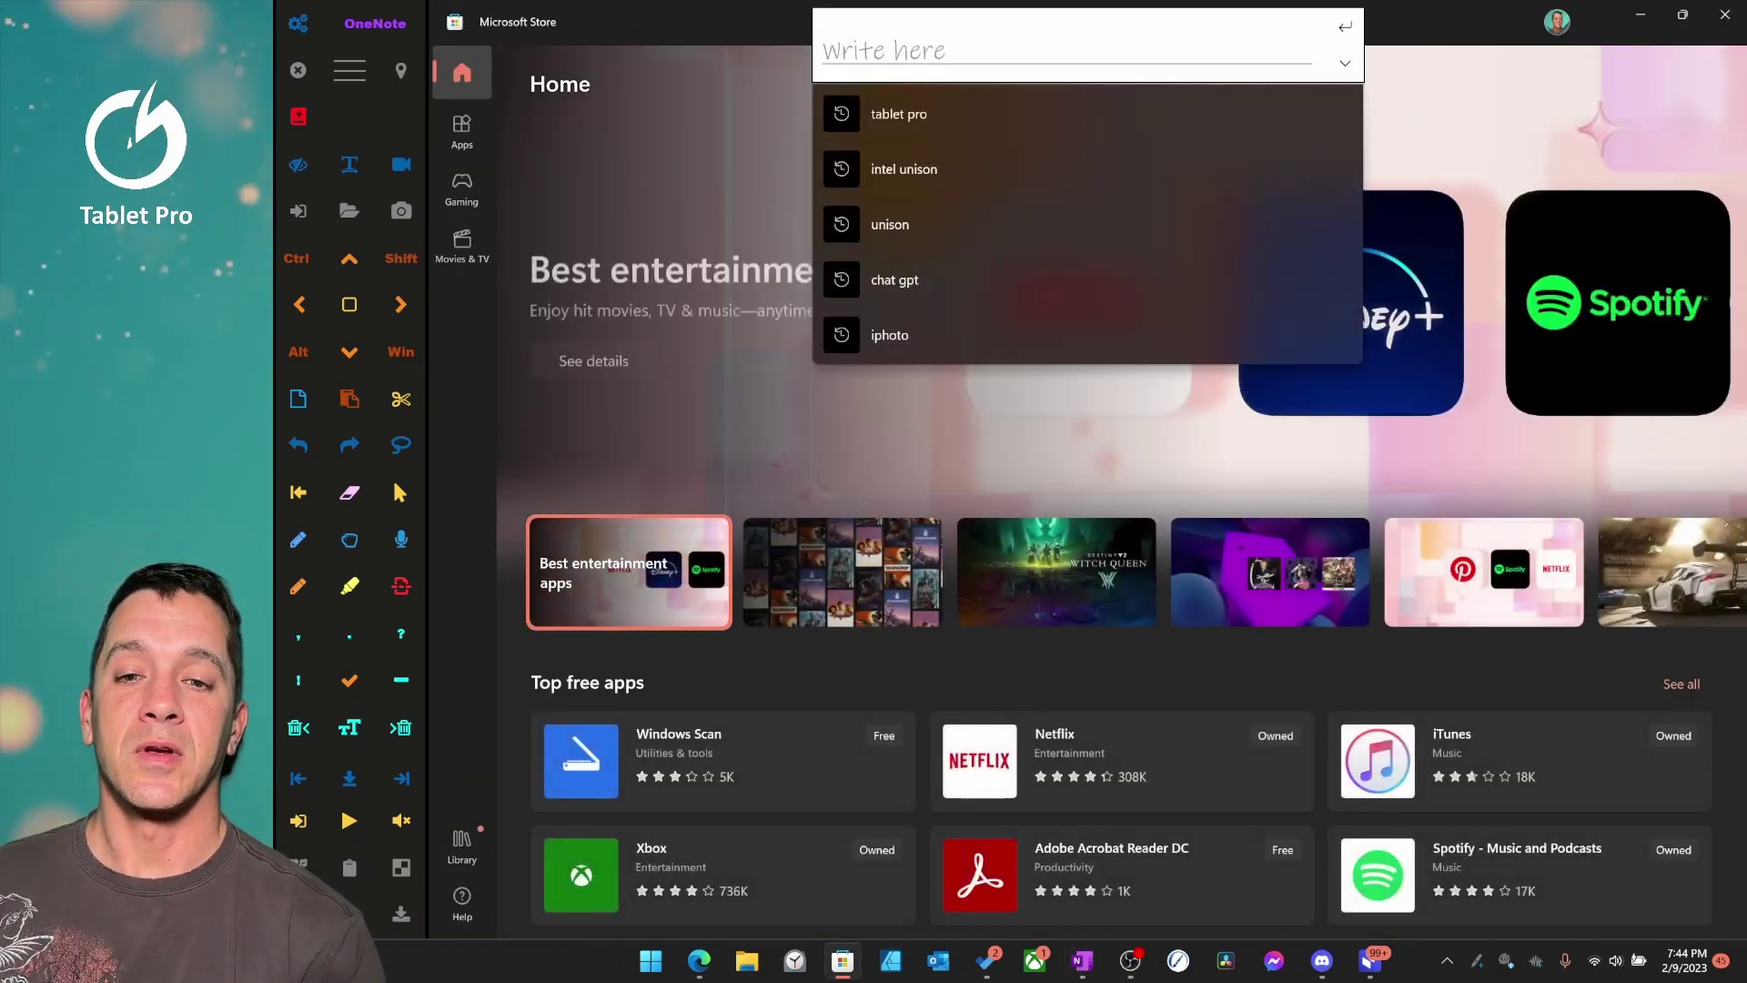
pyautogui.click(899, 114)
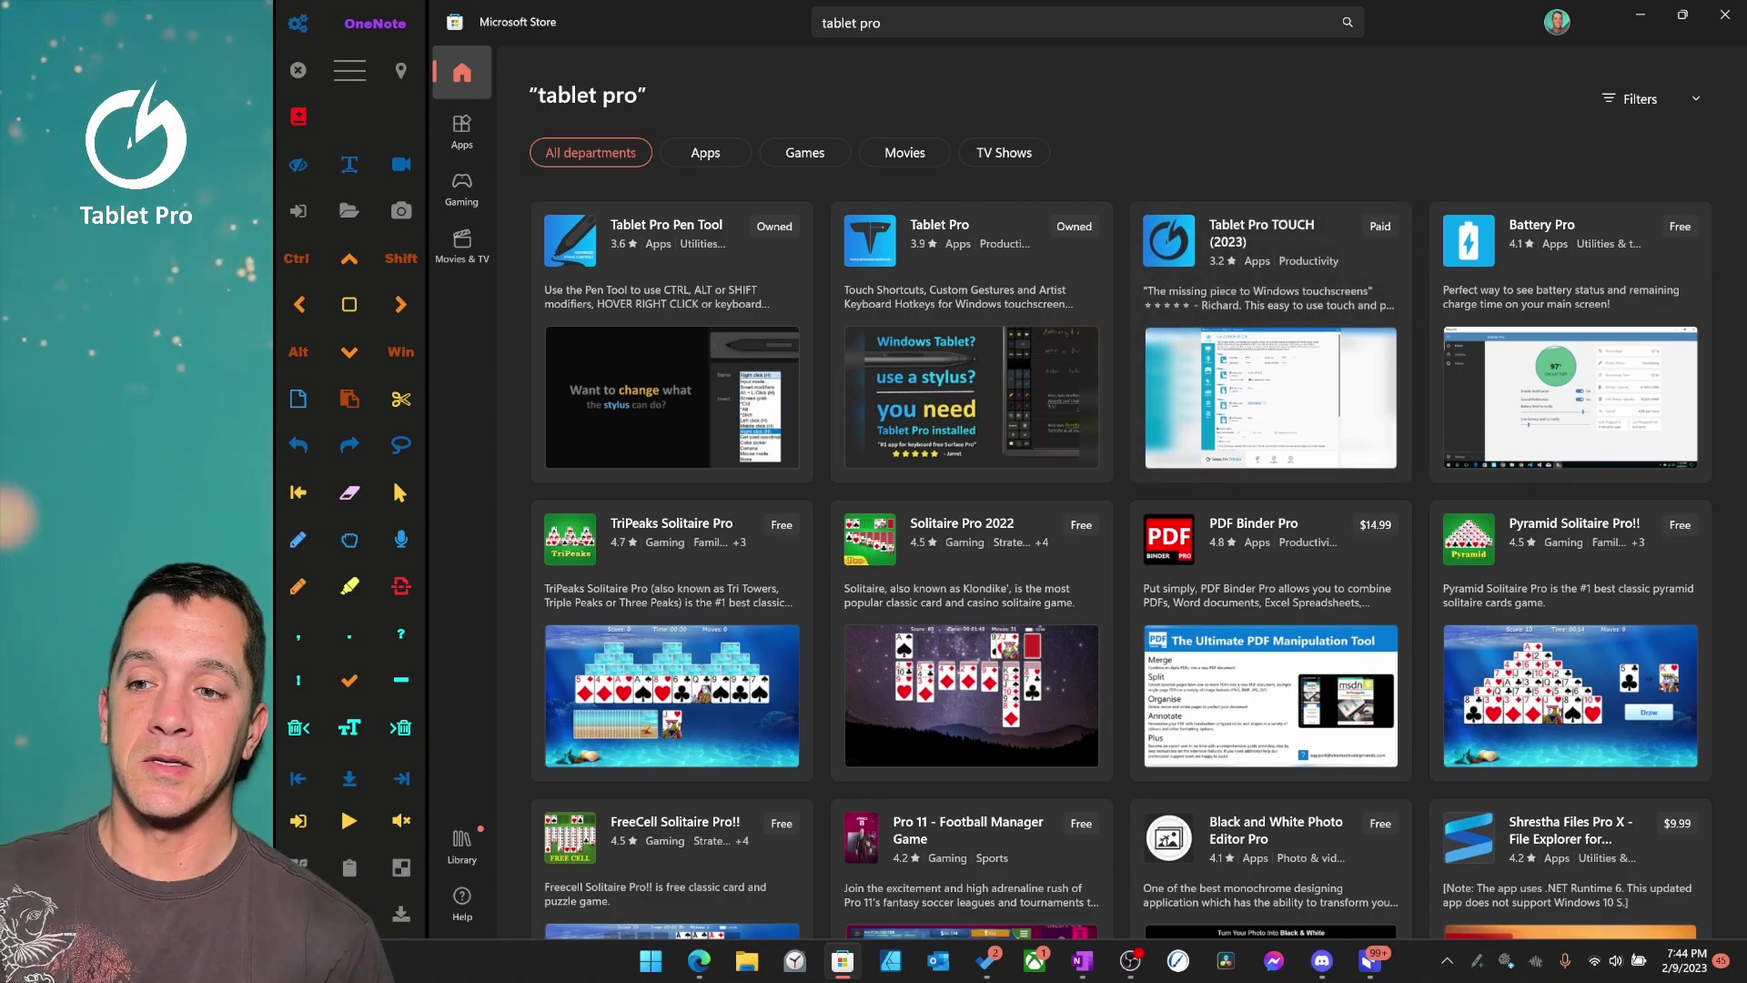
pyautogui.click(350, 70)
pyautogui.click(382, 401)
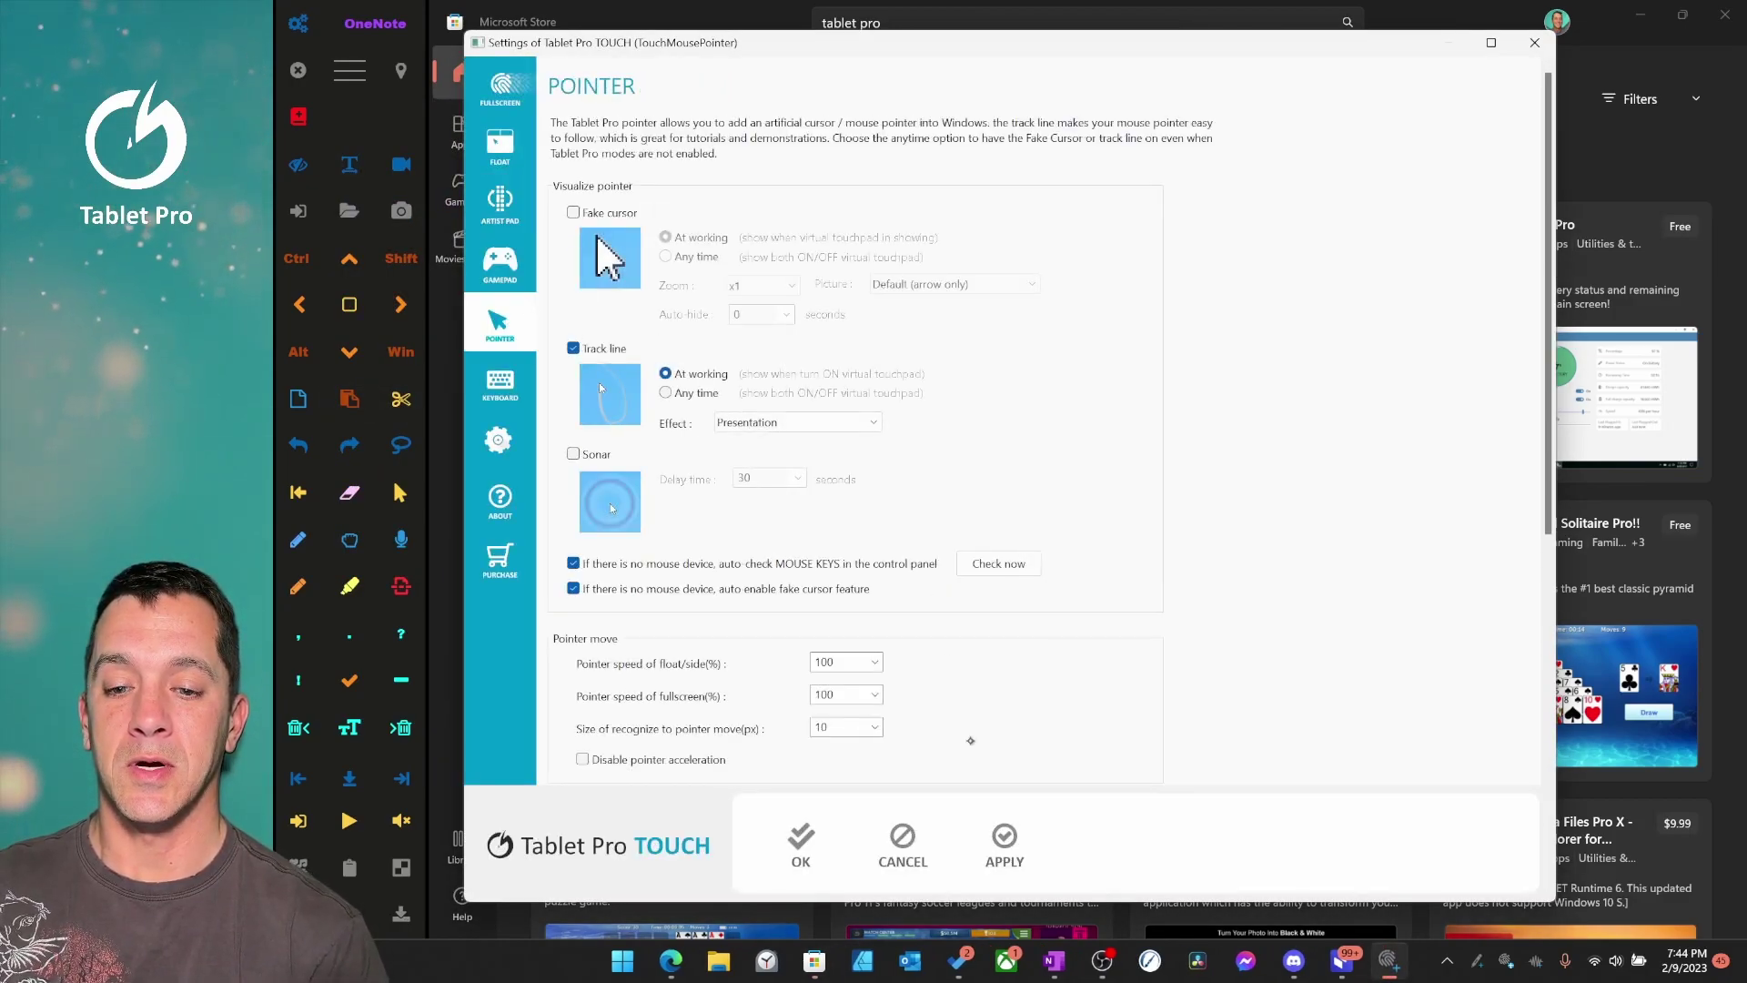
# Close Tablet Pro Settings, open the Tablet Pro TOUCH (2023) product page, and close the side panel.
pyautogui.click(800, 846)
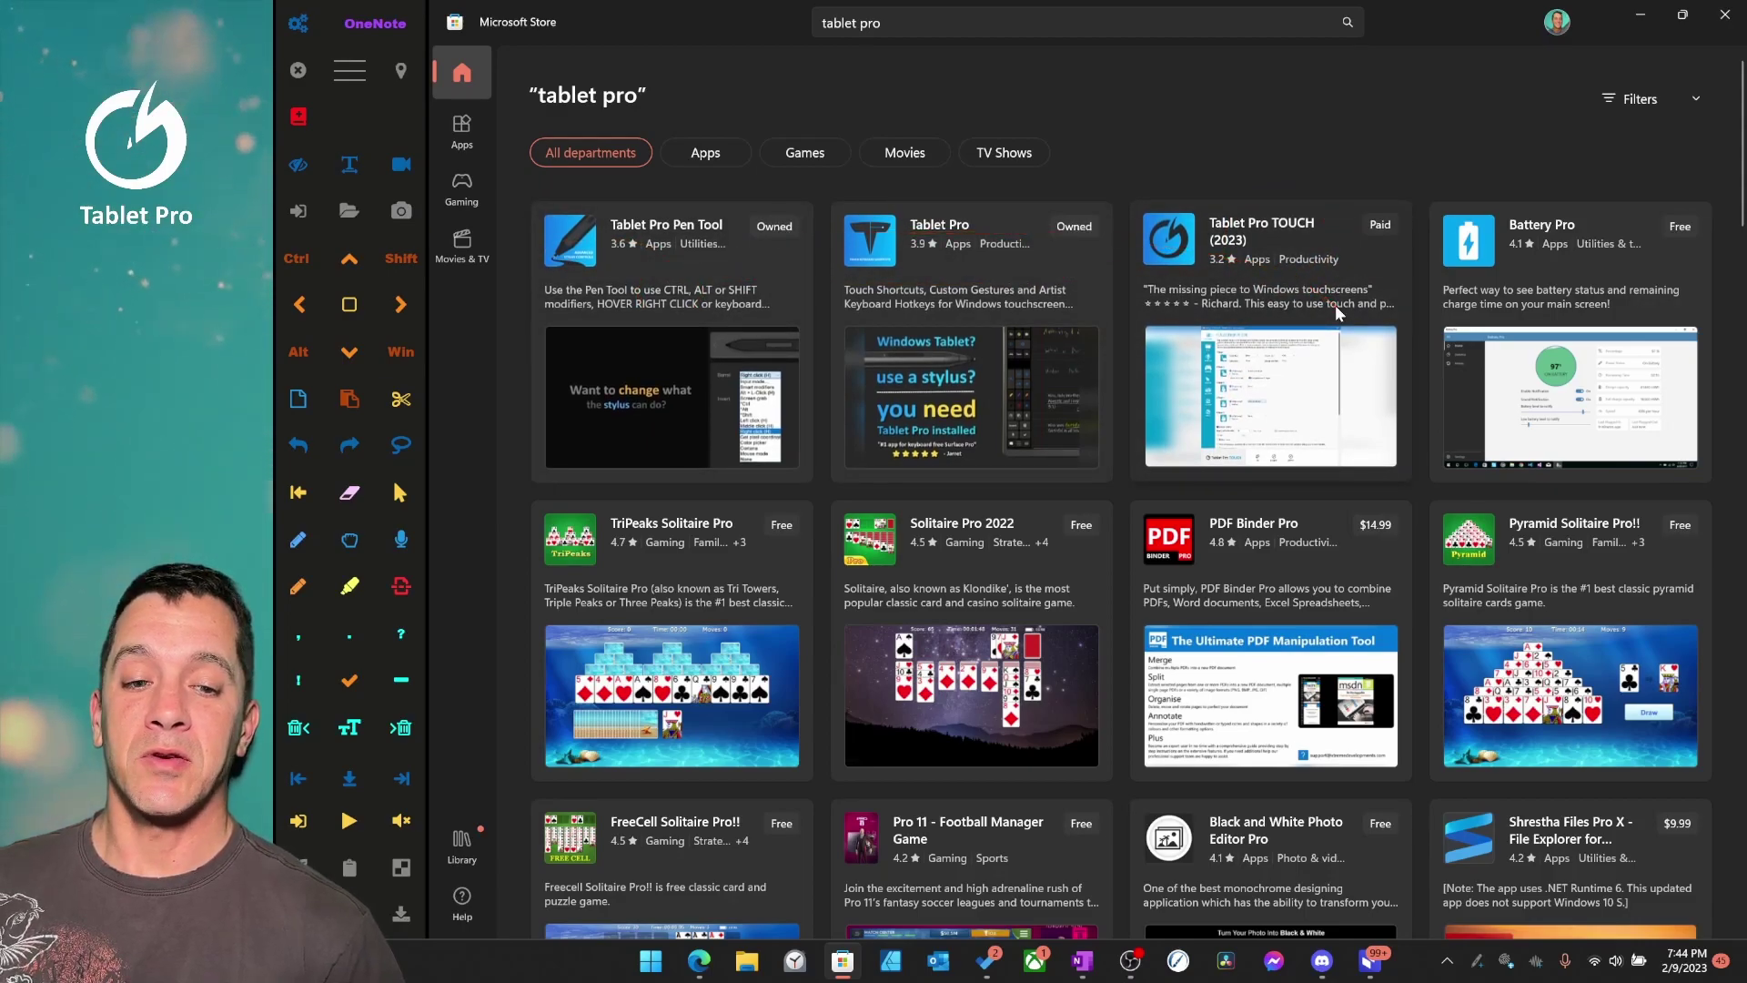
pyautogui.click(1281, 286)
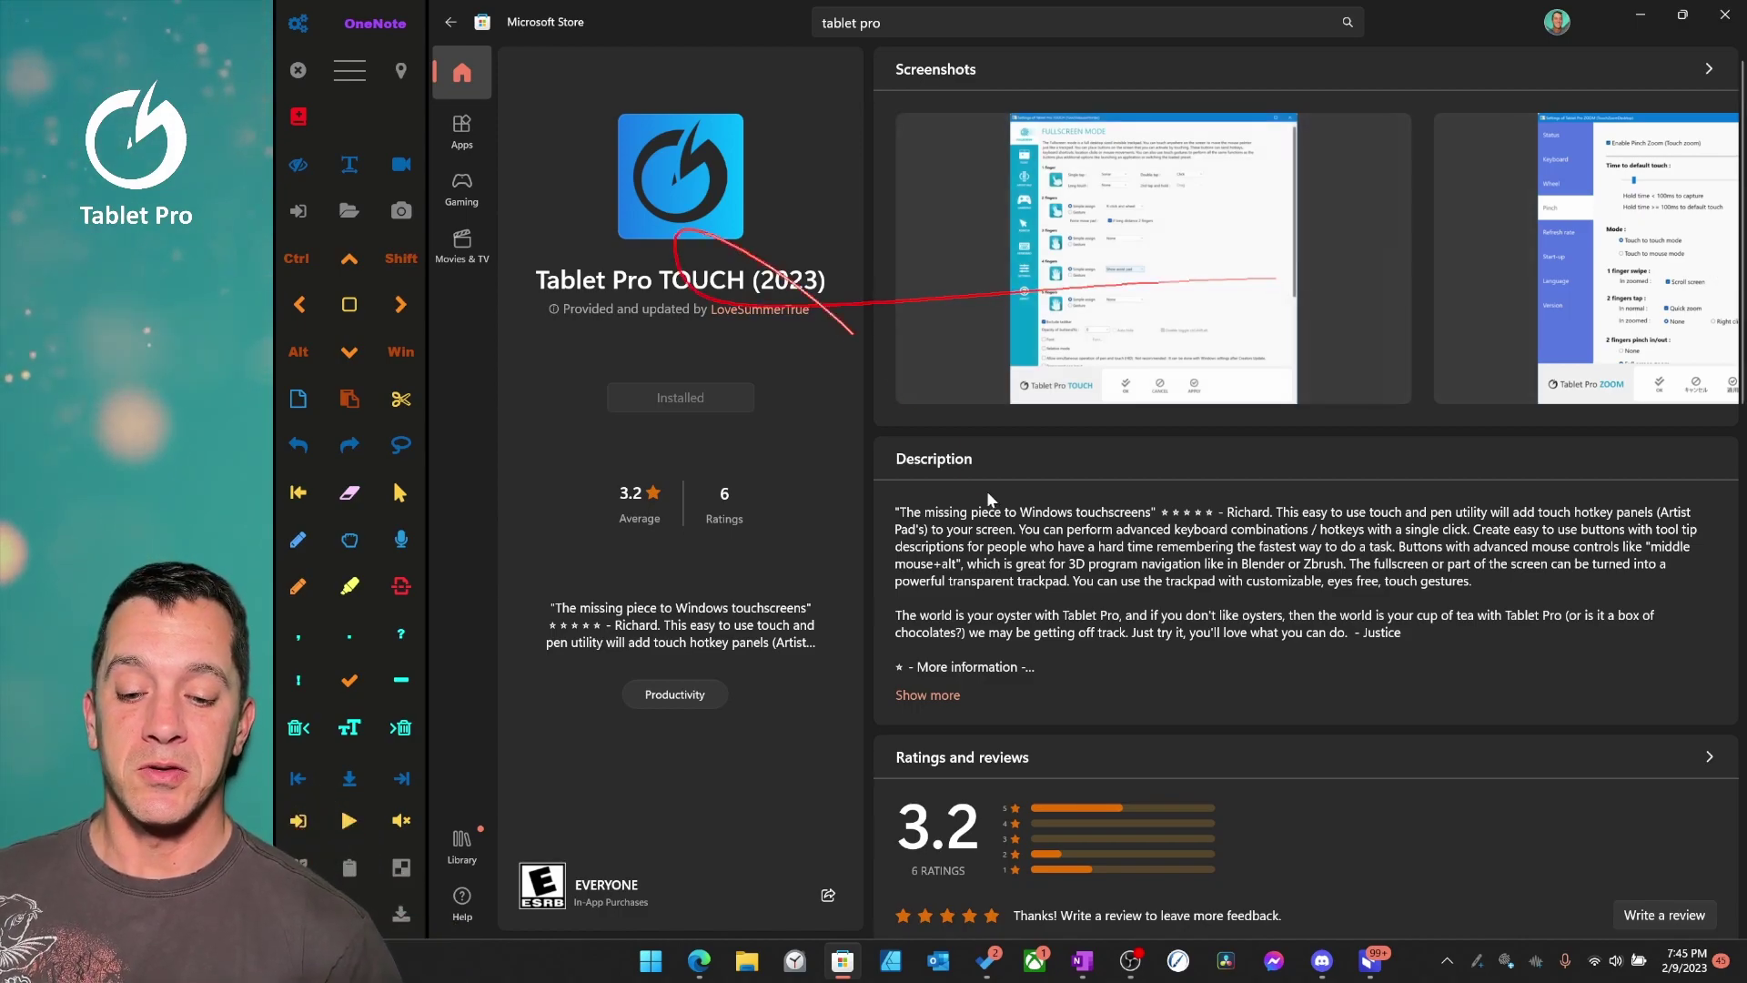
pyautogui.moveTo(987, 493); pyautogui.dragTo(1378, 745)
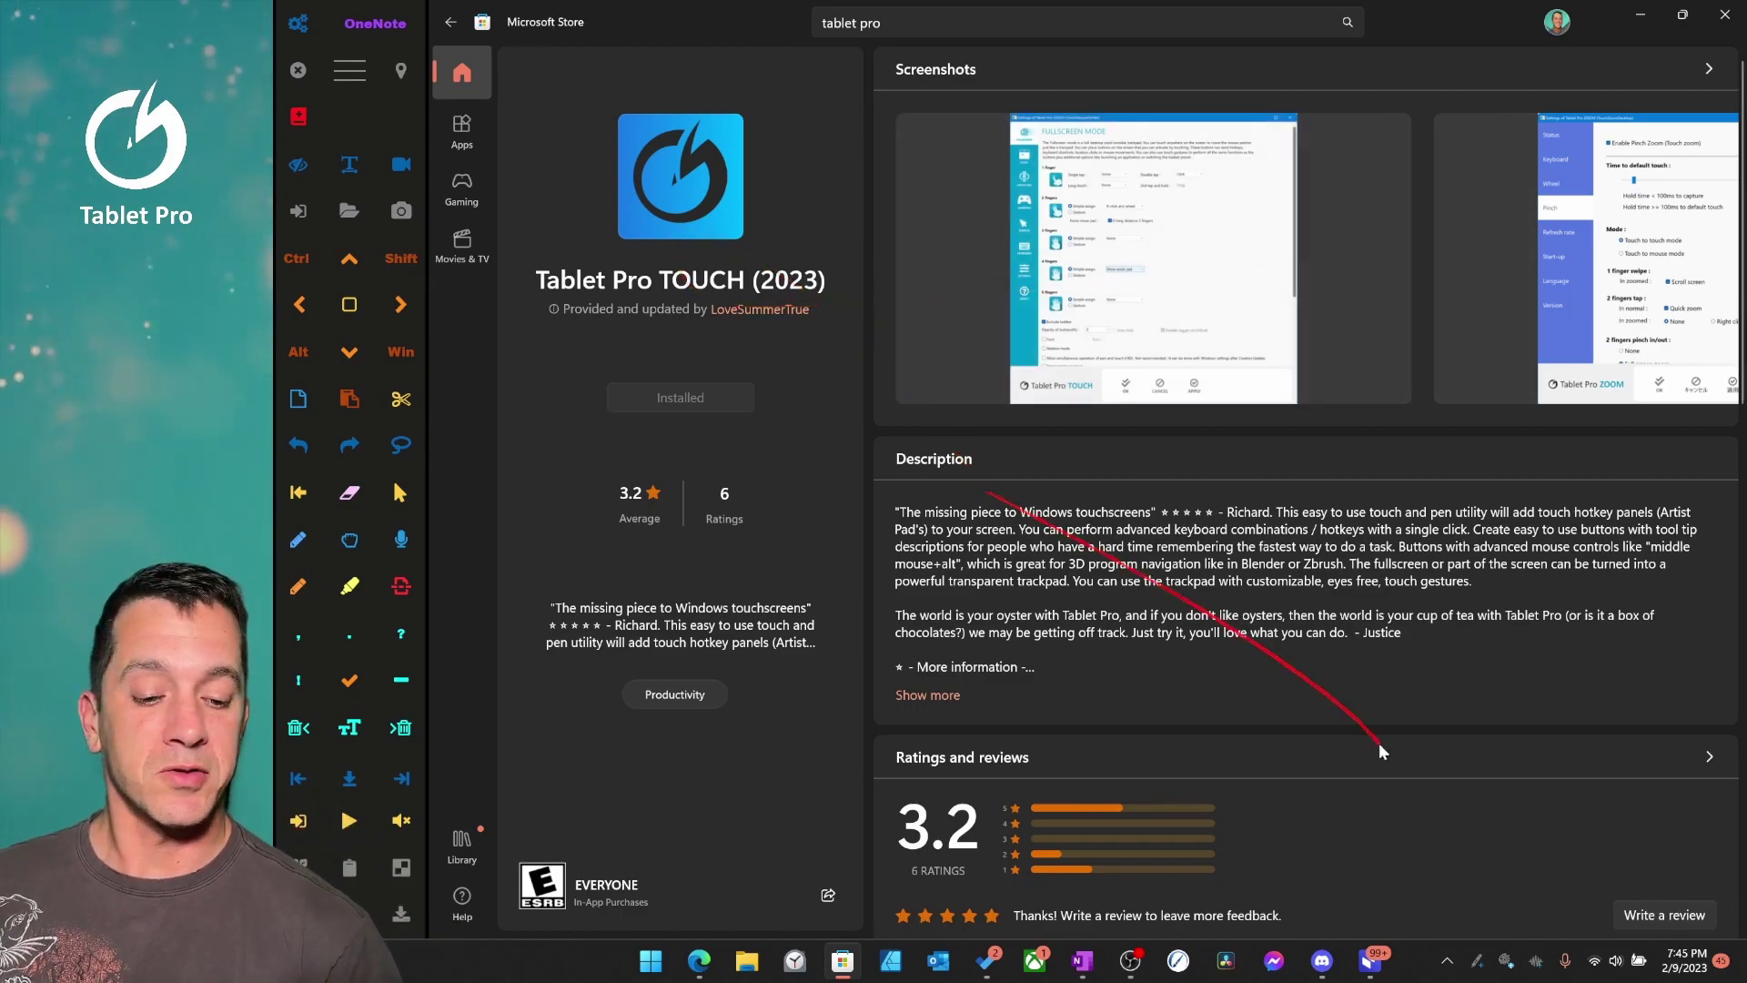
pyautogui.click(1503, 970)
# Open Tablet Pro TOUCH Settings from the tray, check V3 activation on the Purchase tab, and close it.
pyautogui.rightClick(1504, 974)
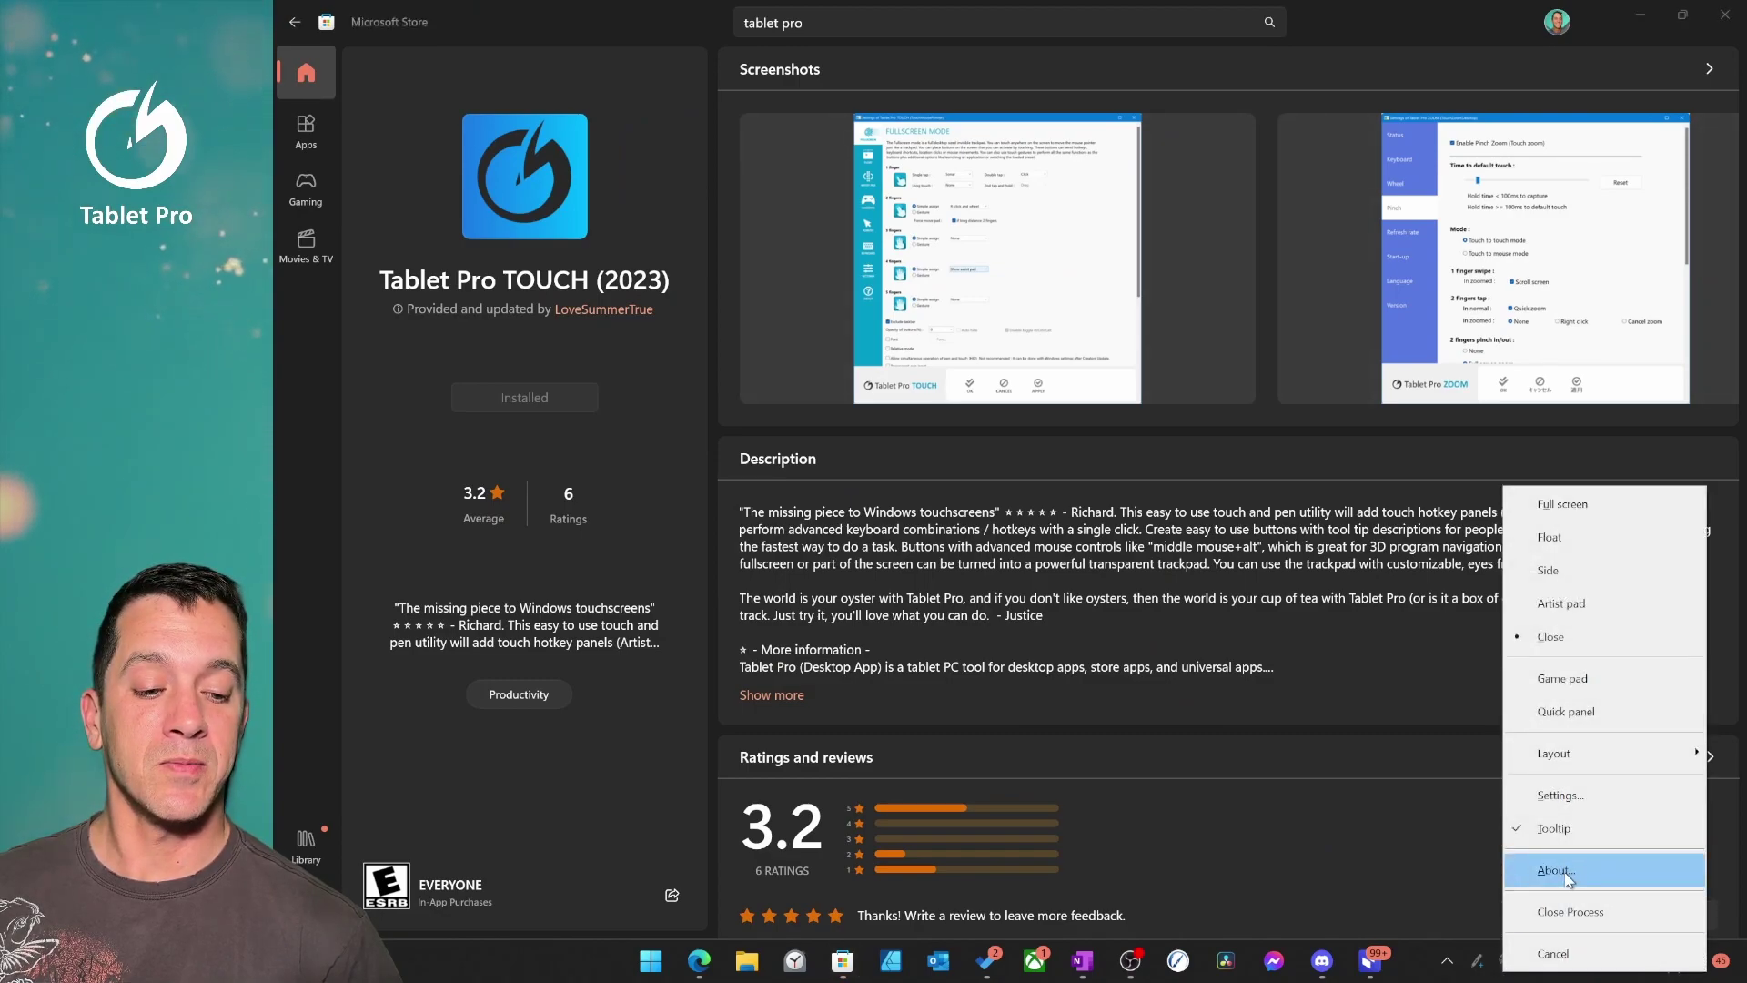
pyautogui.click(1580, 797)
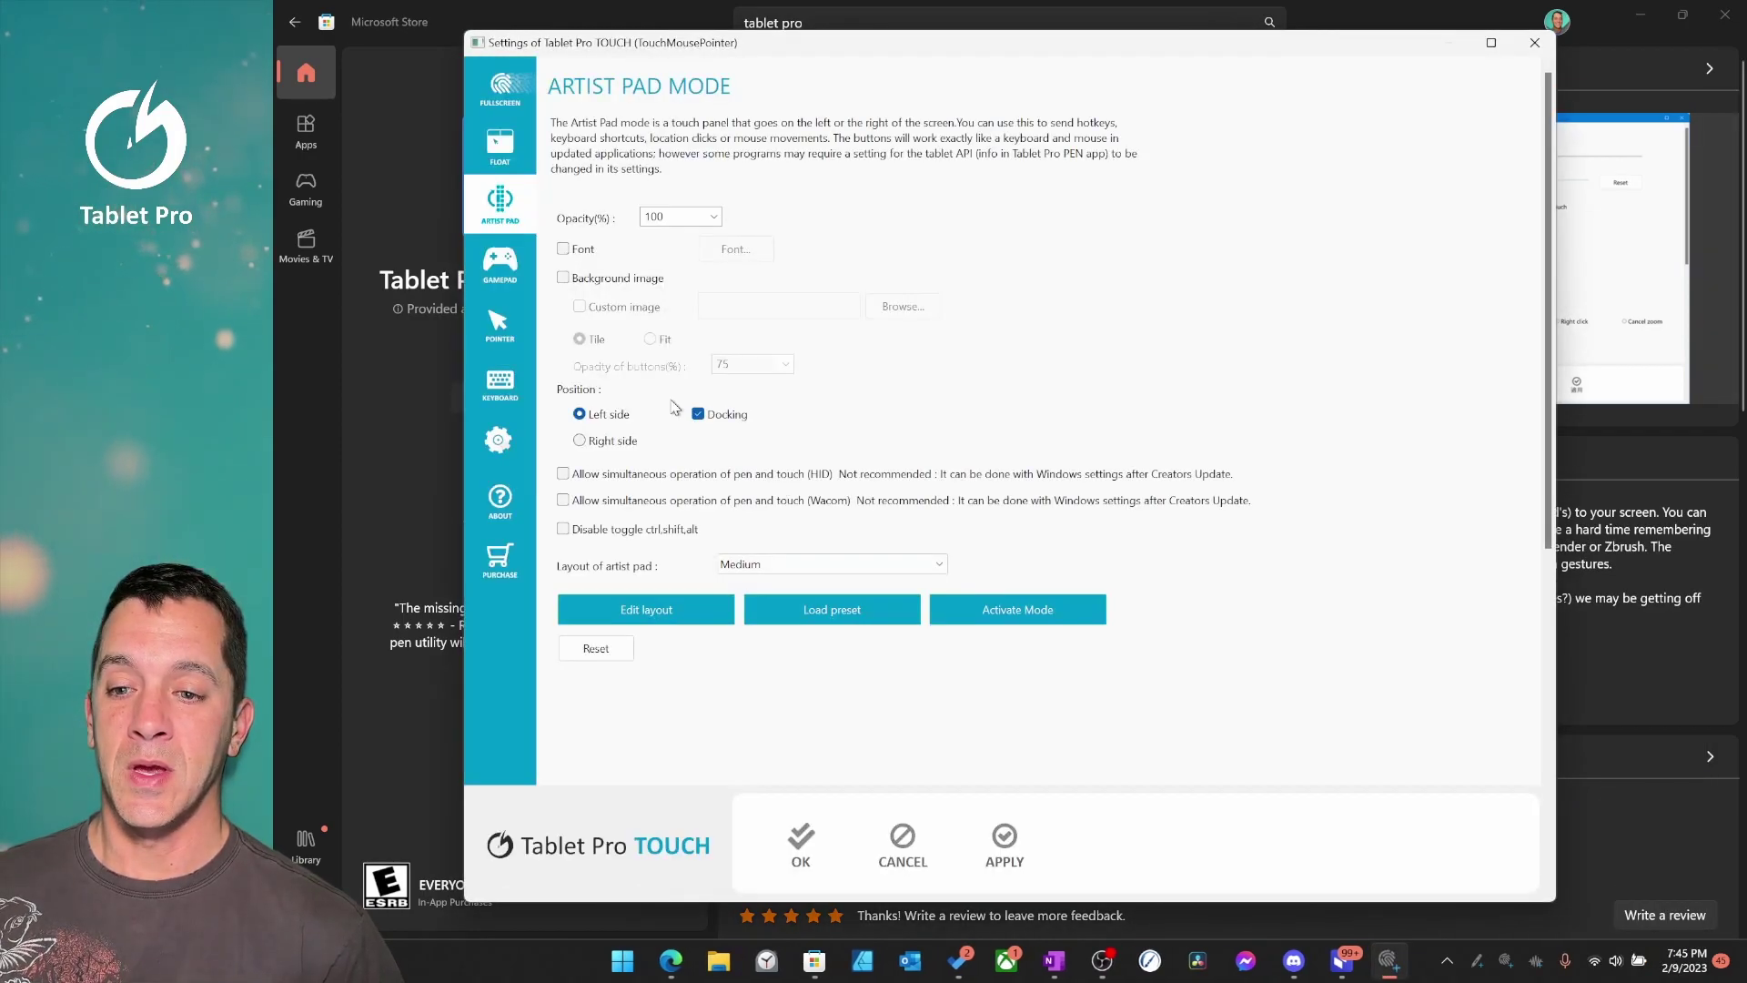
pyautogui.click(500, 564)
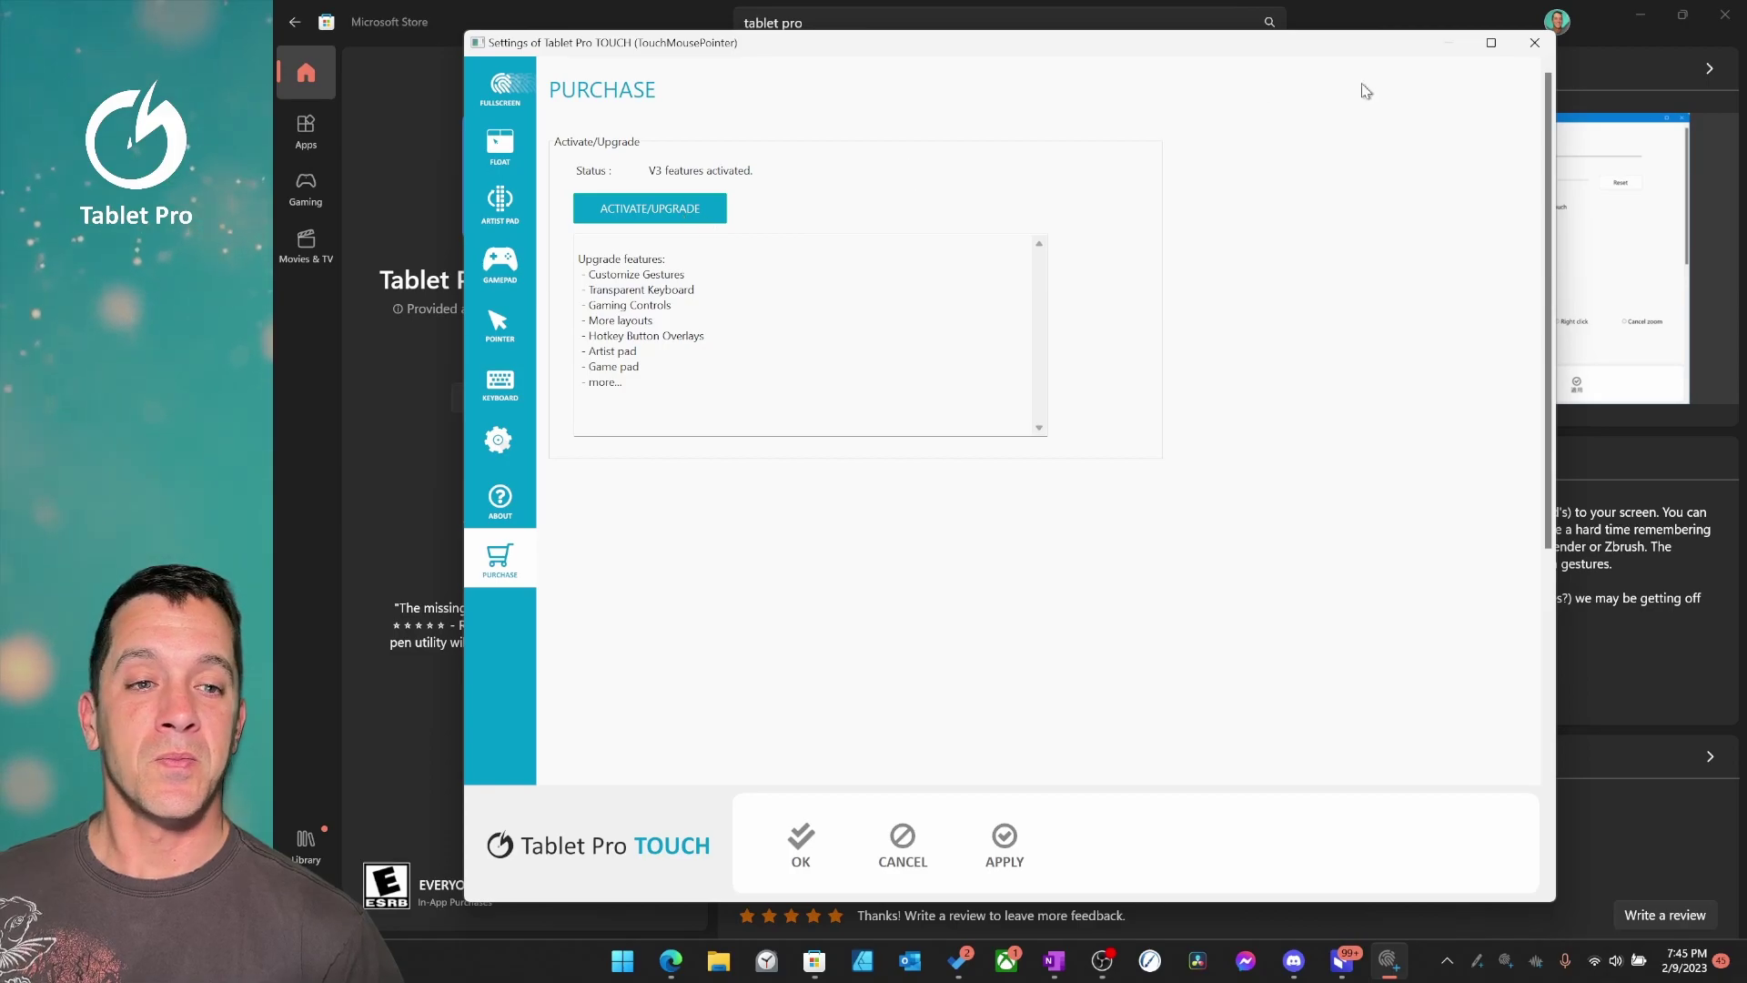
pyautogui.click(1545, 42)
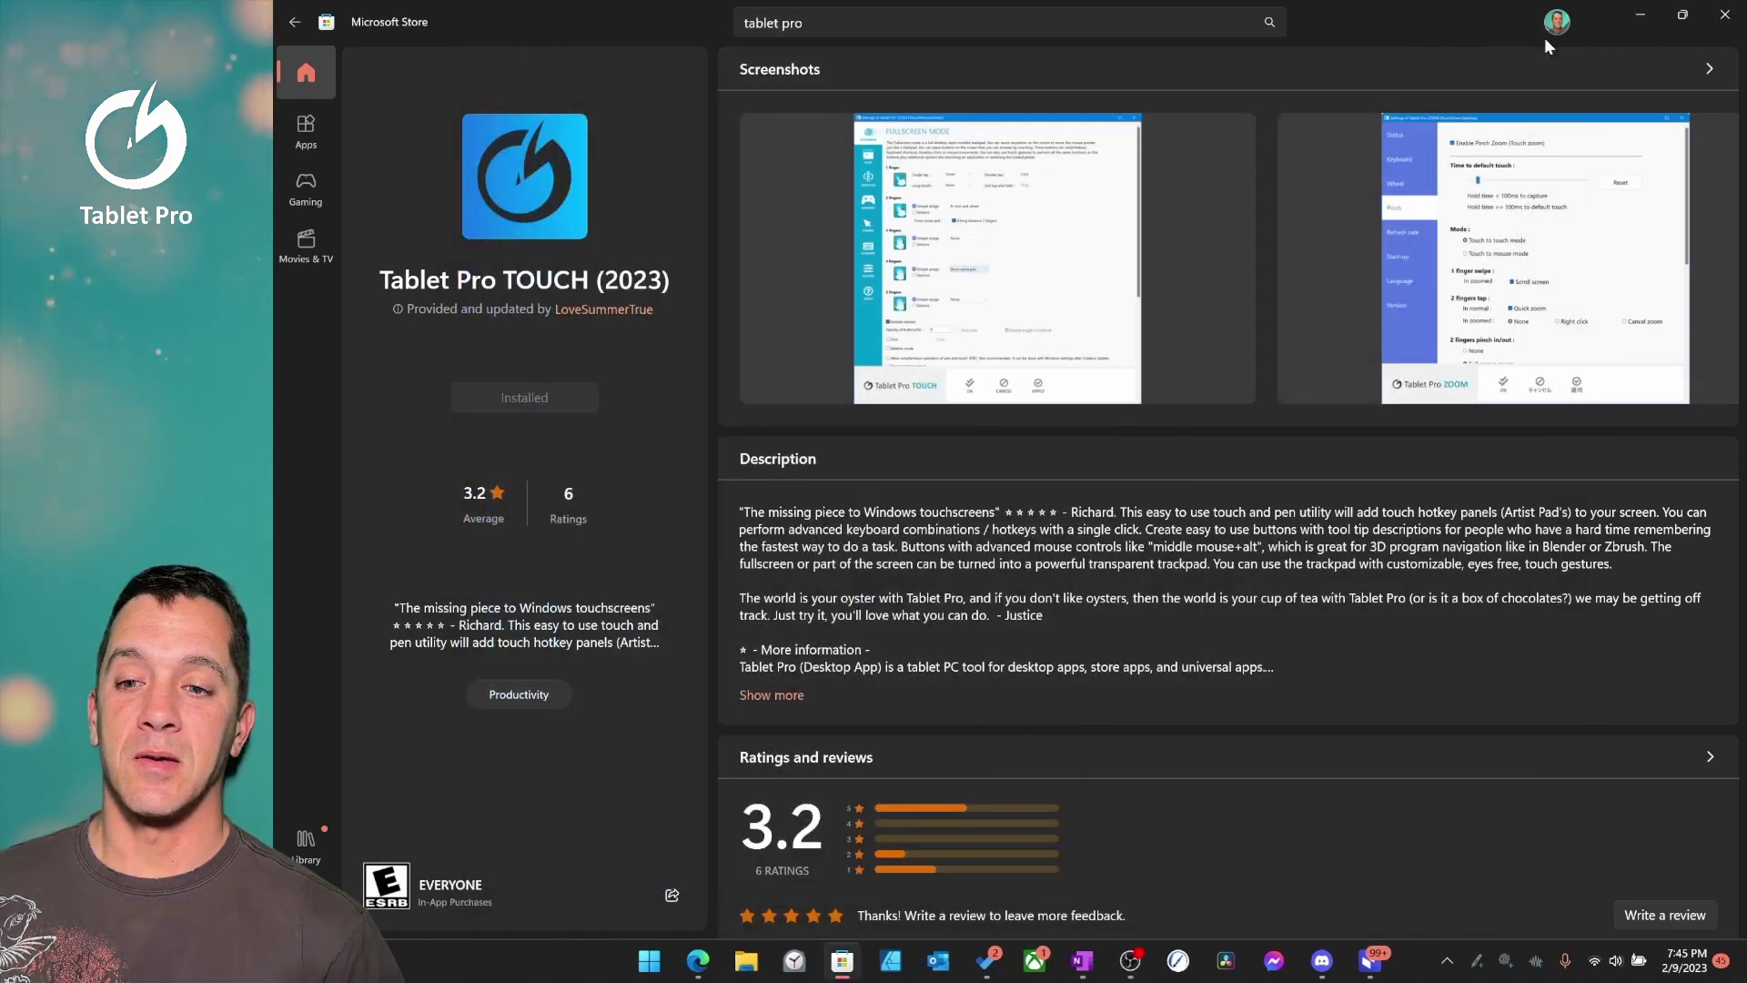
# Close the Microsoft Store, pin the hidden Tablet Pro PEN icon to the tray, and open its main panel.
pyautogui.click(1727, 16)
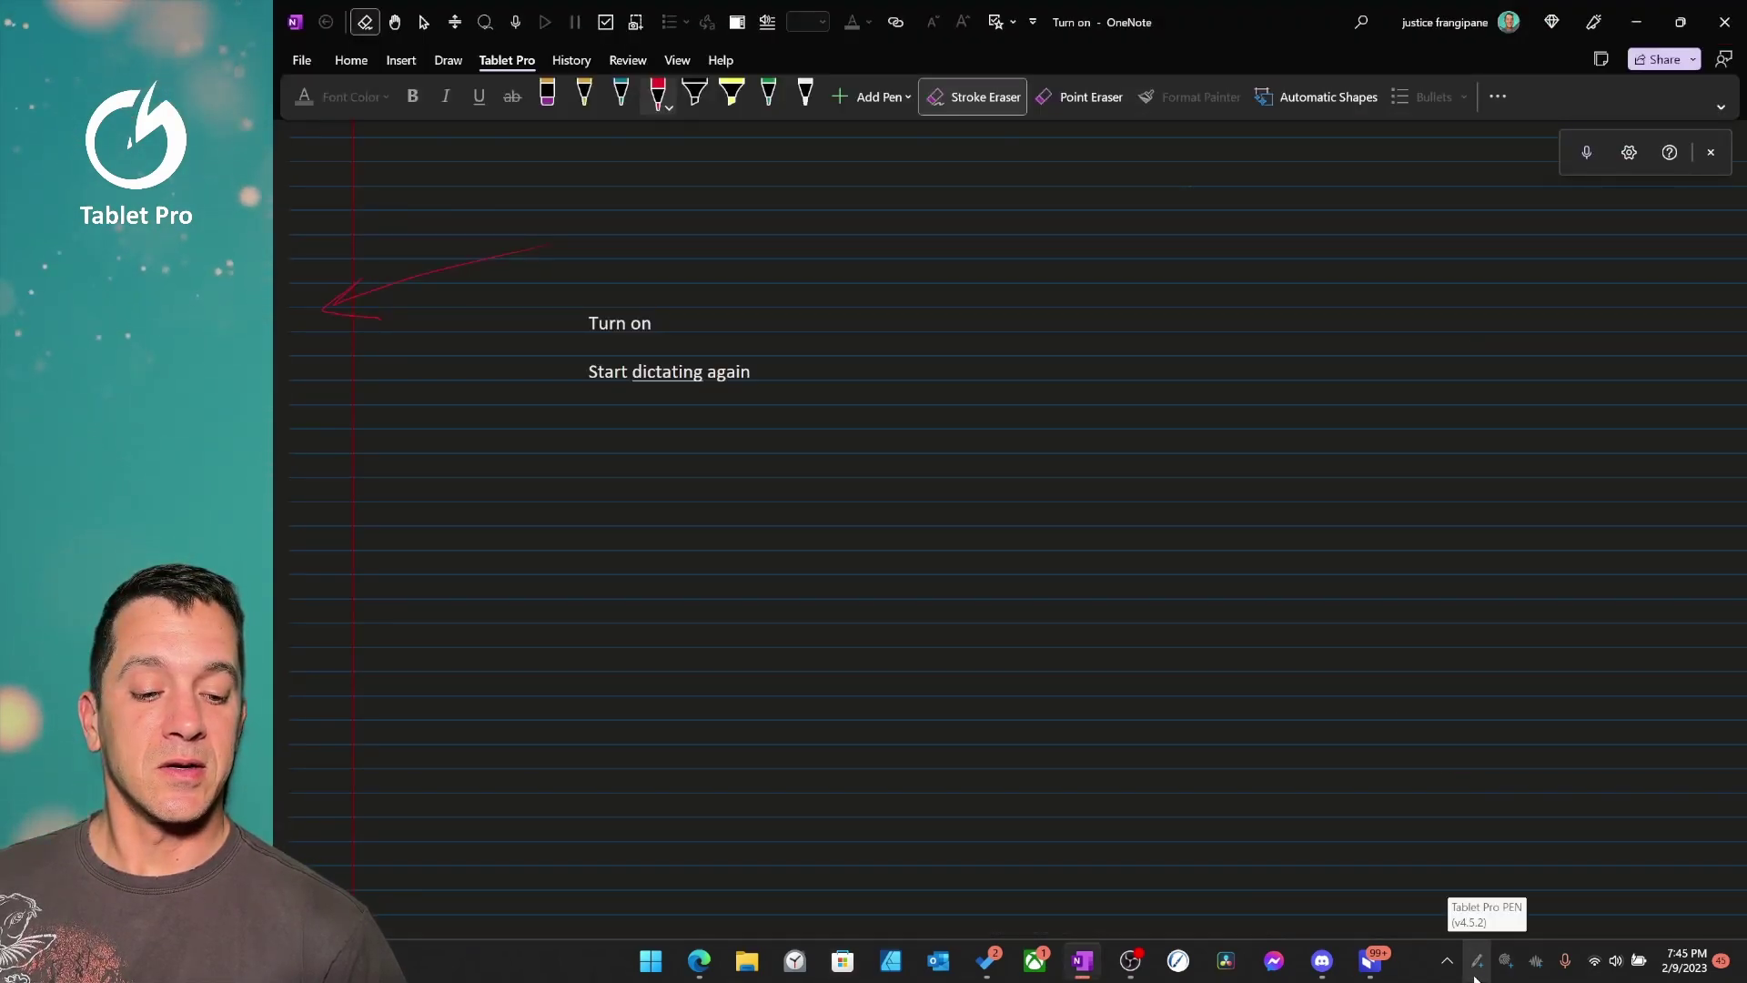
pyautogui.click(1444, 965)
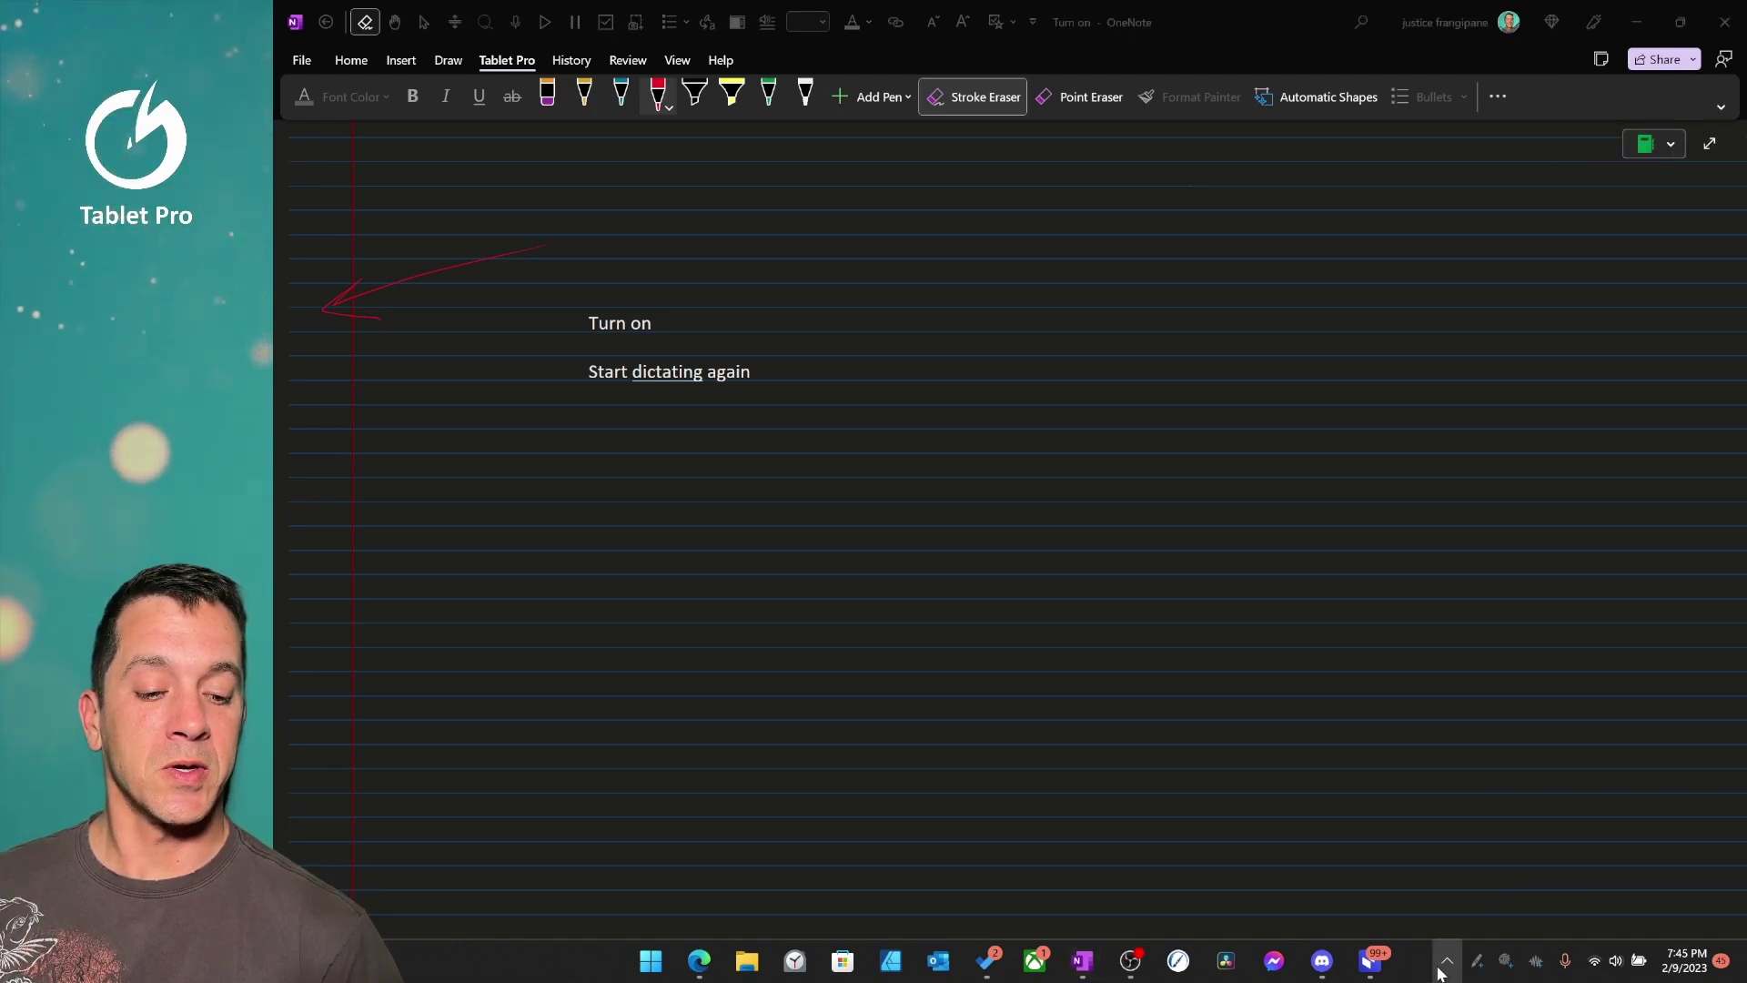
pyautogui.click(1444, 966)
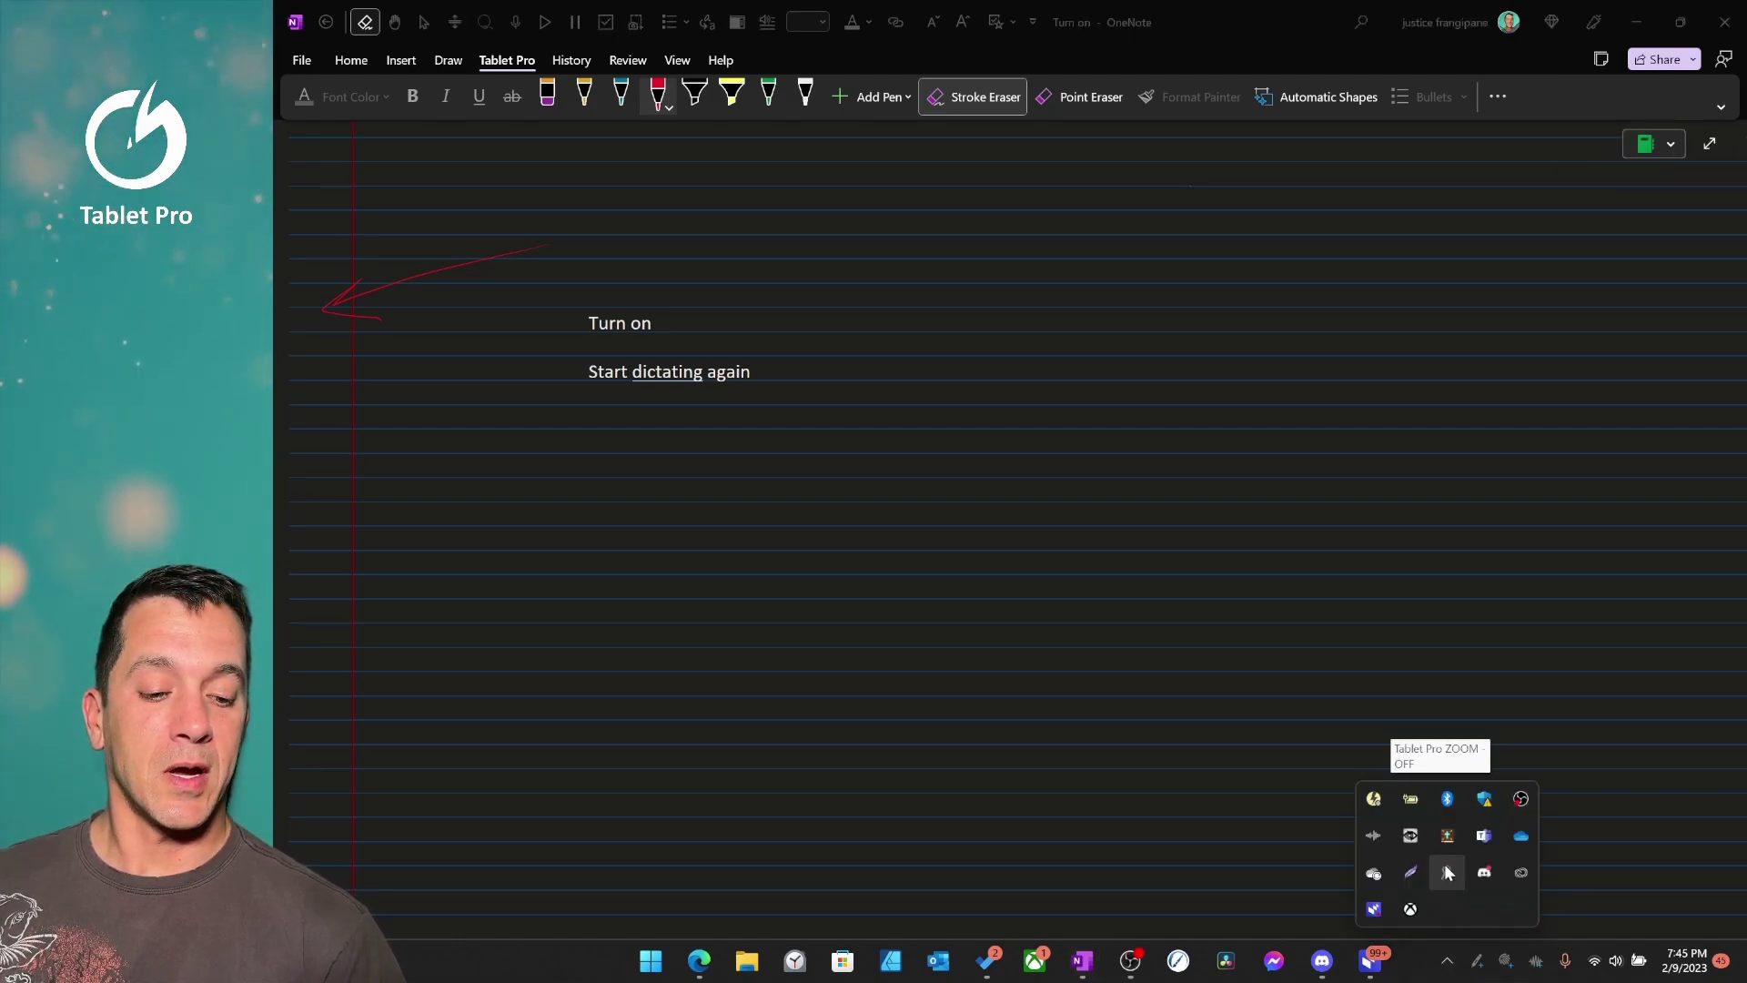
pyautogui.moveTo(1443, 872); pyautogui.dragTo(1461, 963)
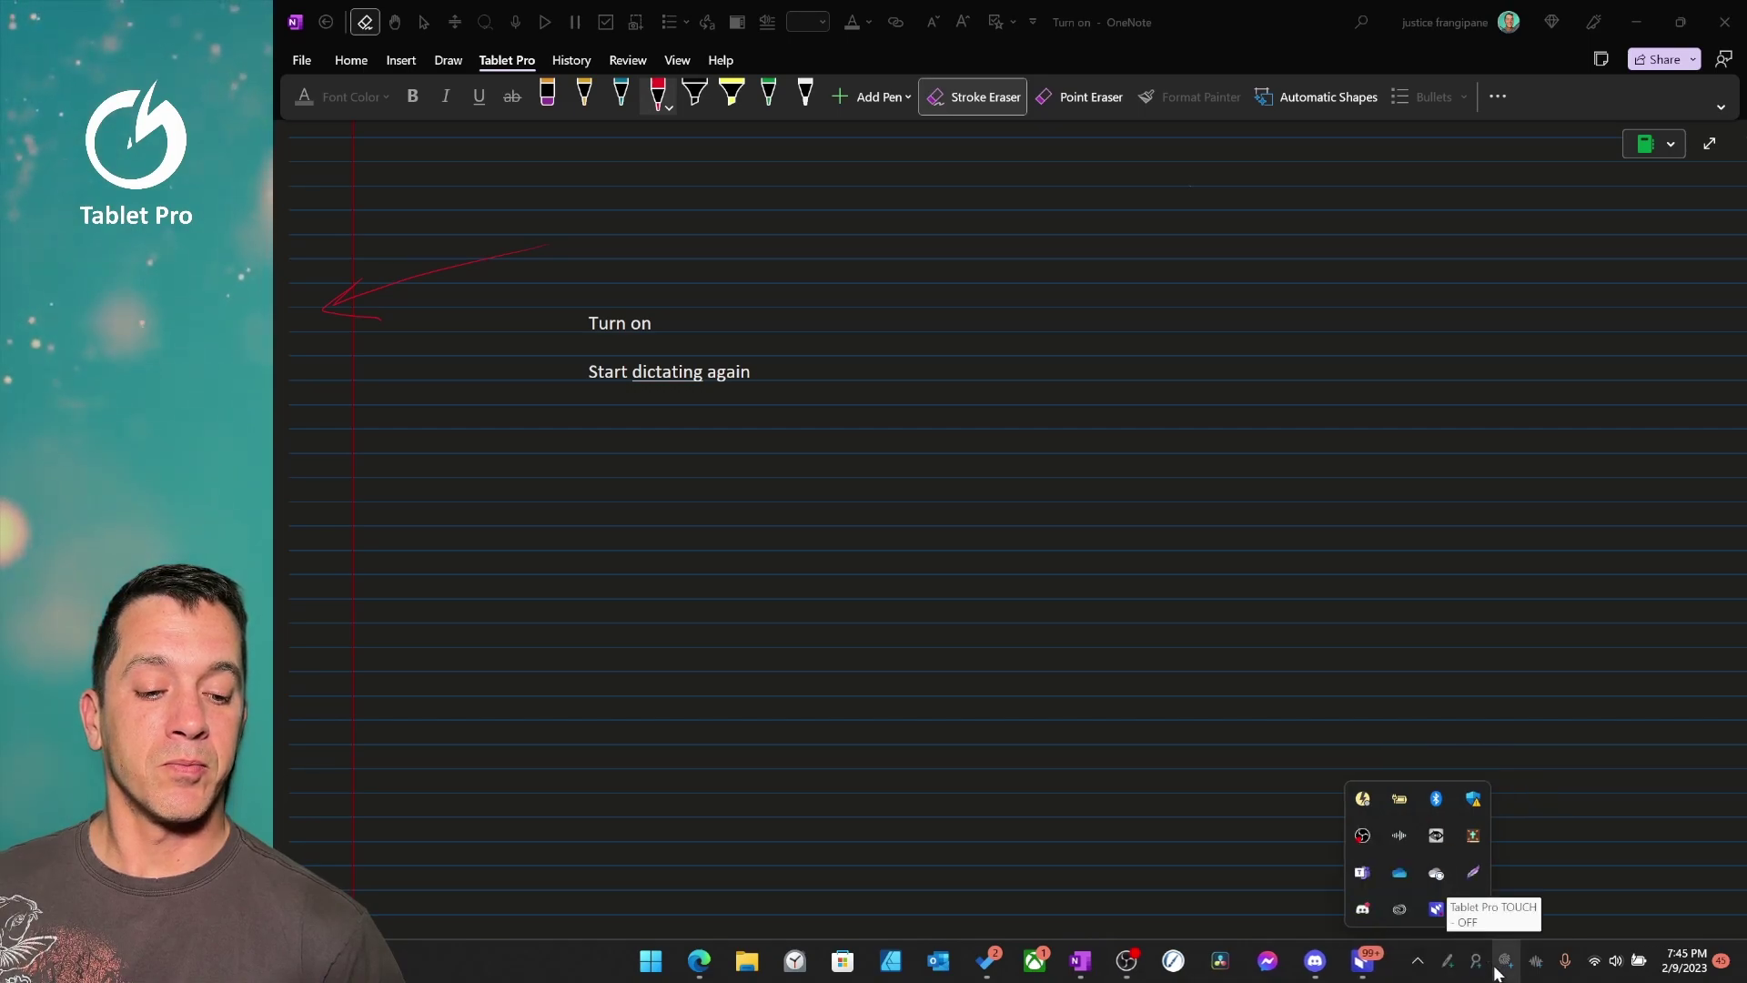
pyautogui.click(1446, 965)
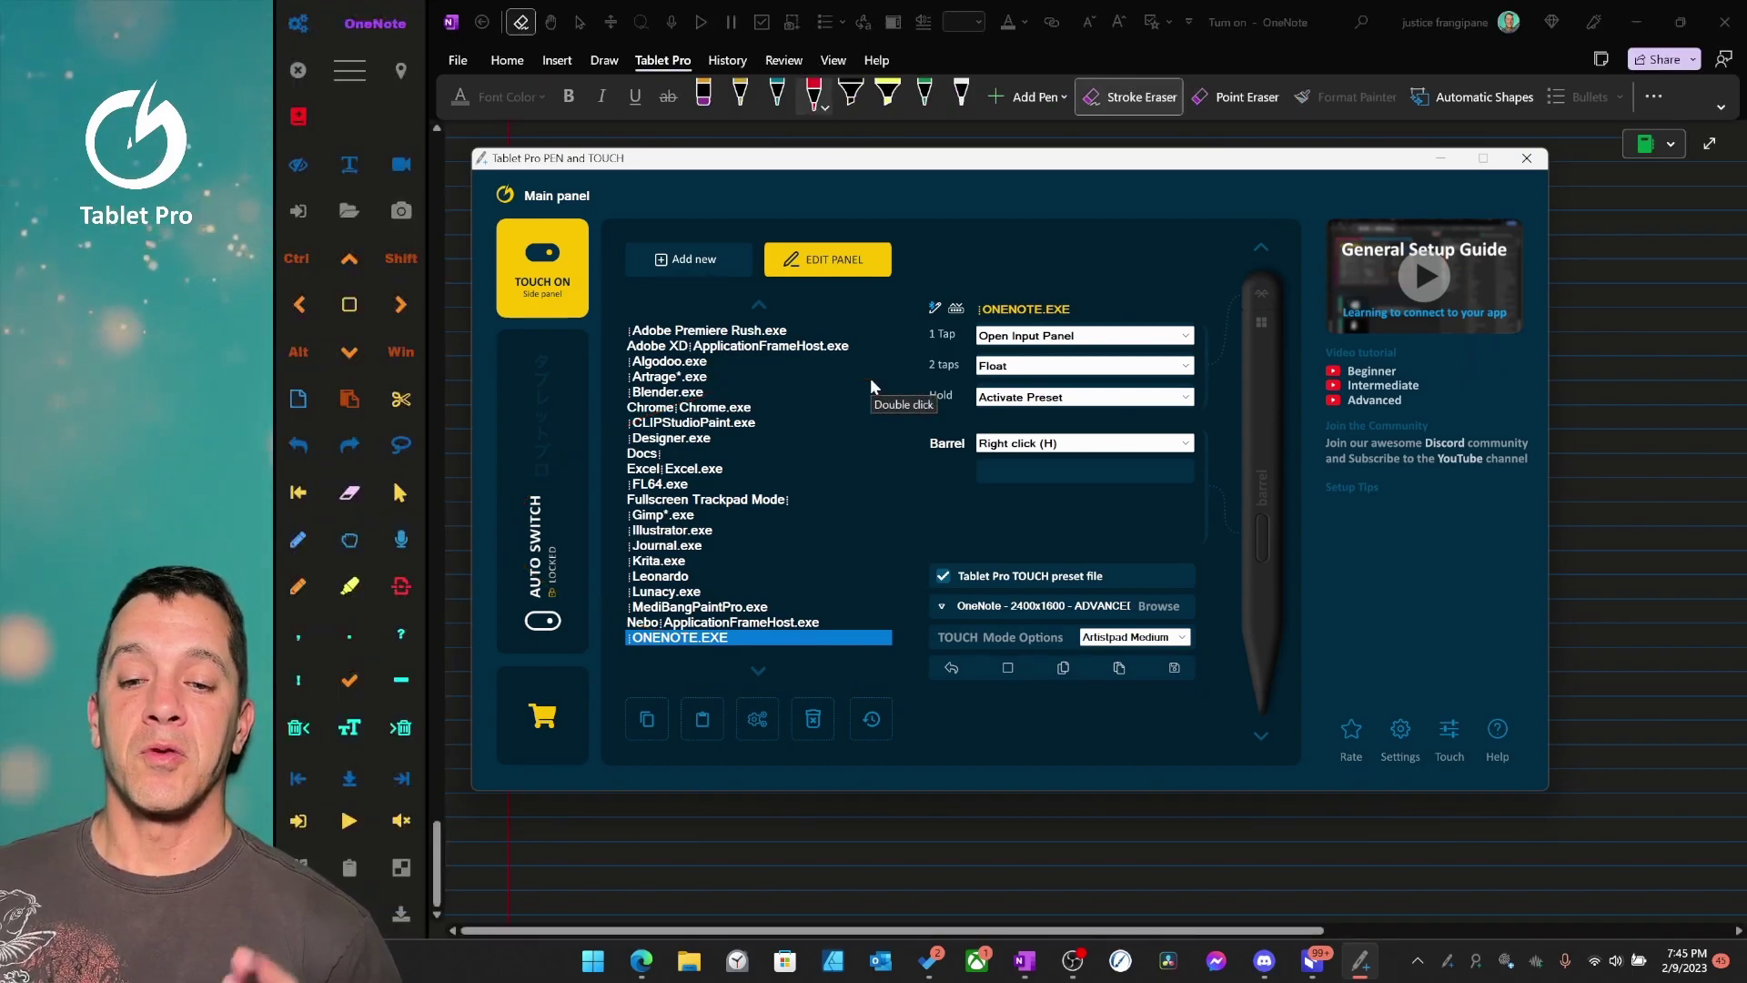
# Mark up the ONENOTE.EXE app list and custom Tablet Pro commands in red, and bring up the quick setup menu.
pyautogui.moveTo(871, 380); pyautogui.dragTo(709, 602)
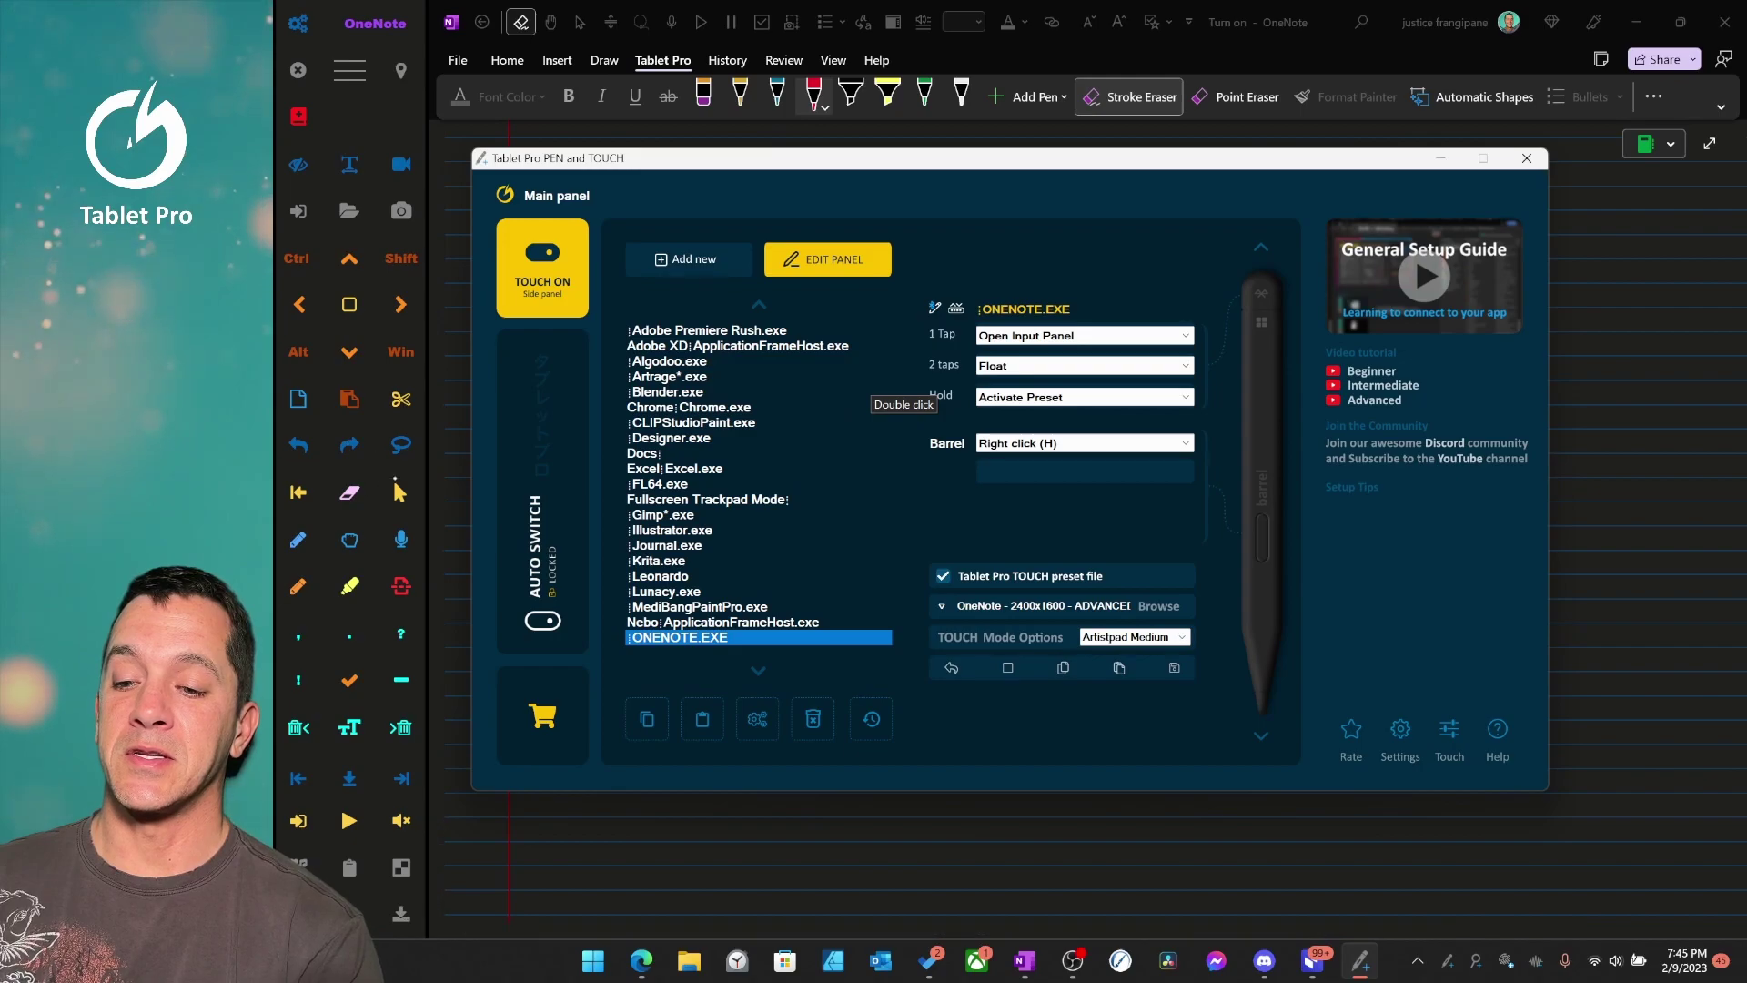
pyautogui.moveTo(601, 100); pyautogui.dragTo(537, 314)
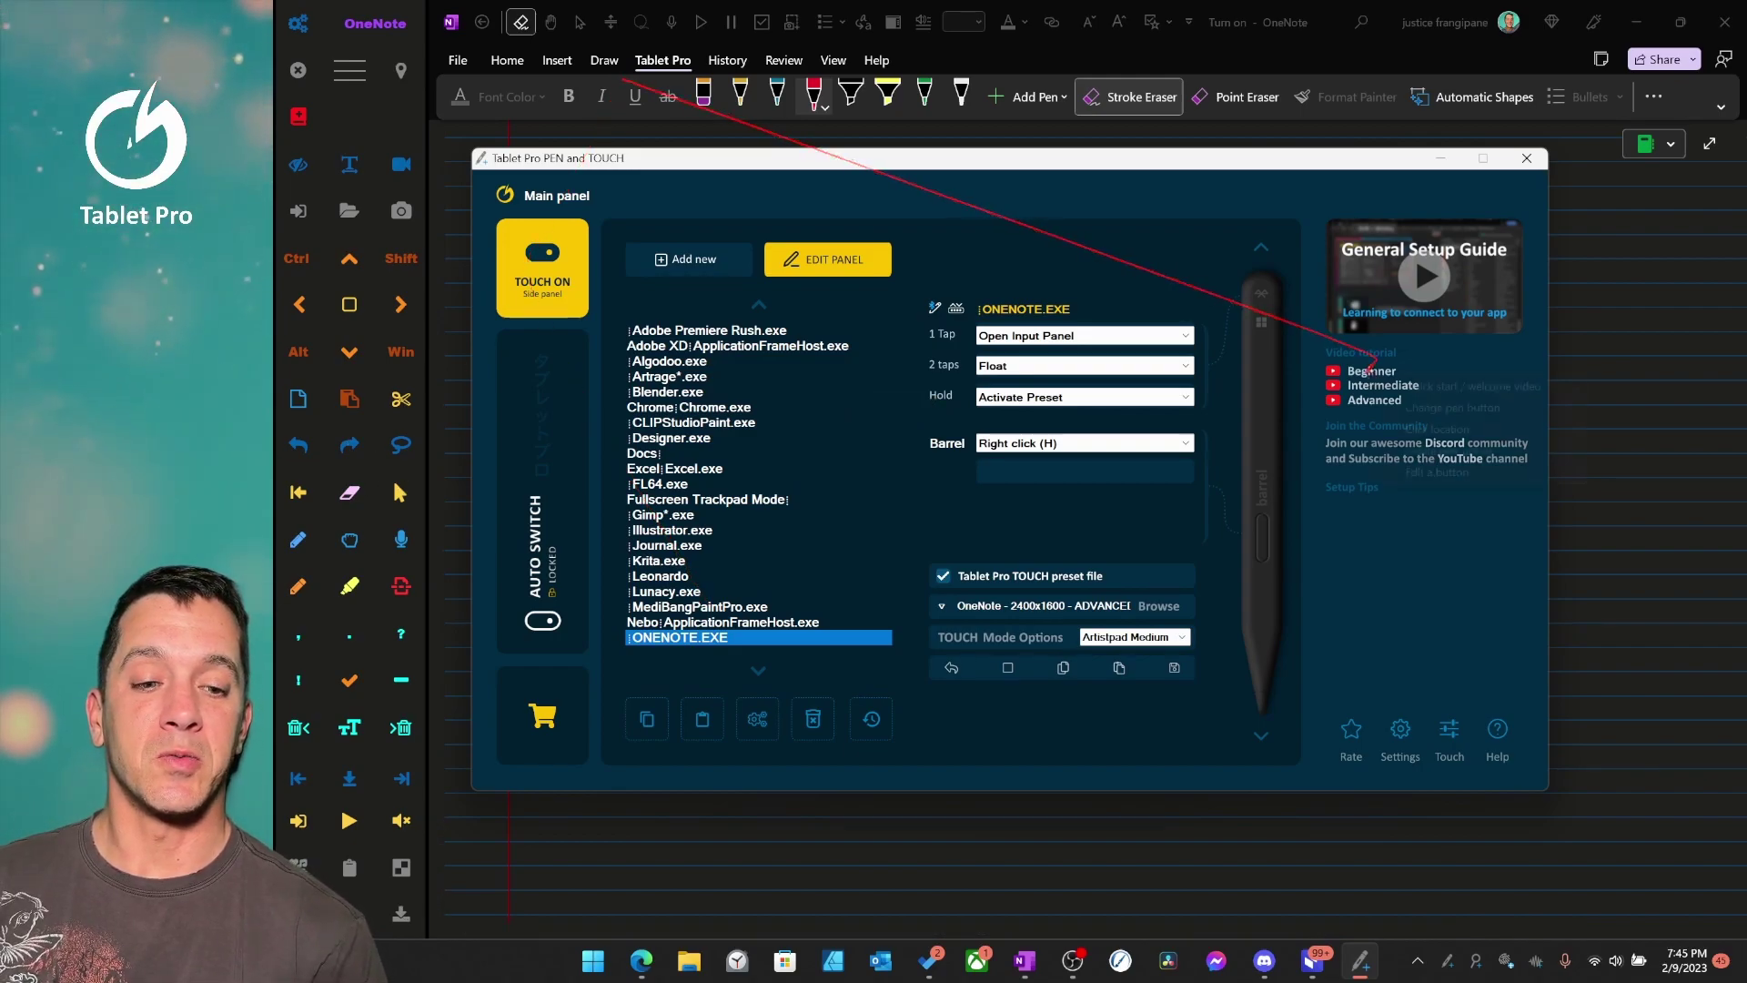
pyautogui.rightClick(1376, 376)
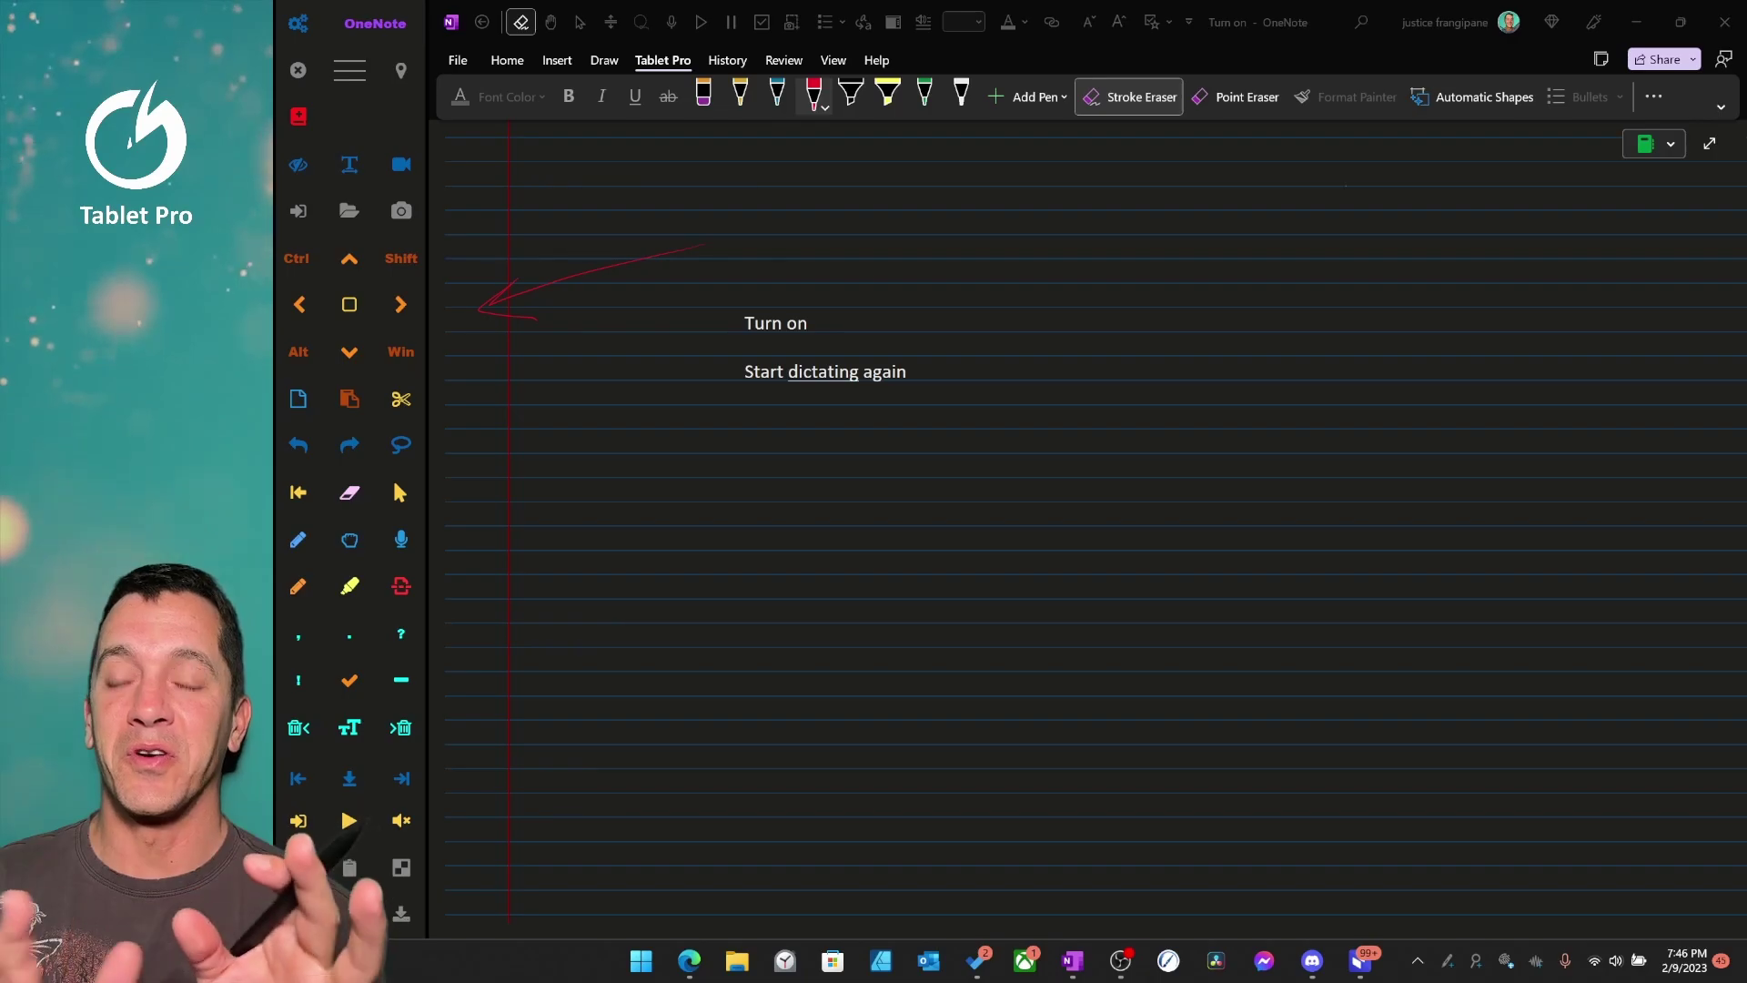
pyautogui.moveTo(1520, 153); pyautogui.dragTo(660, 63)
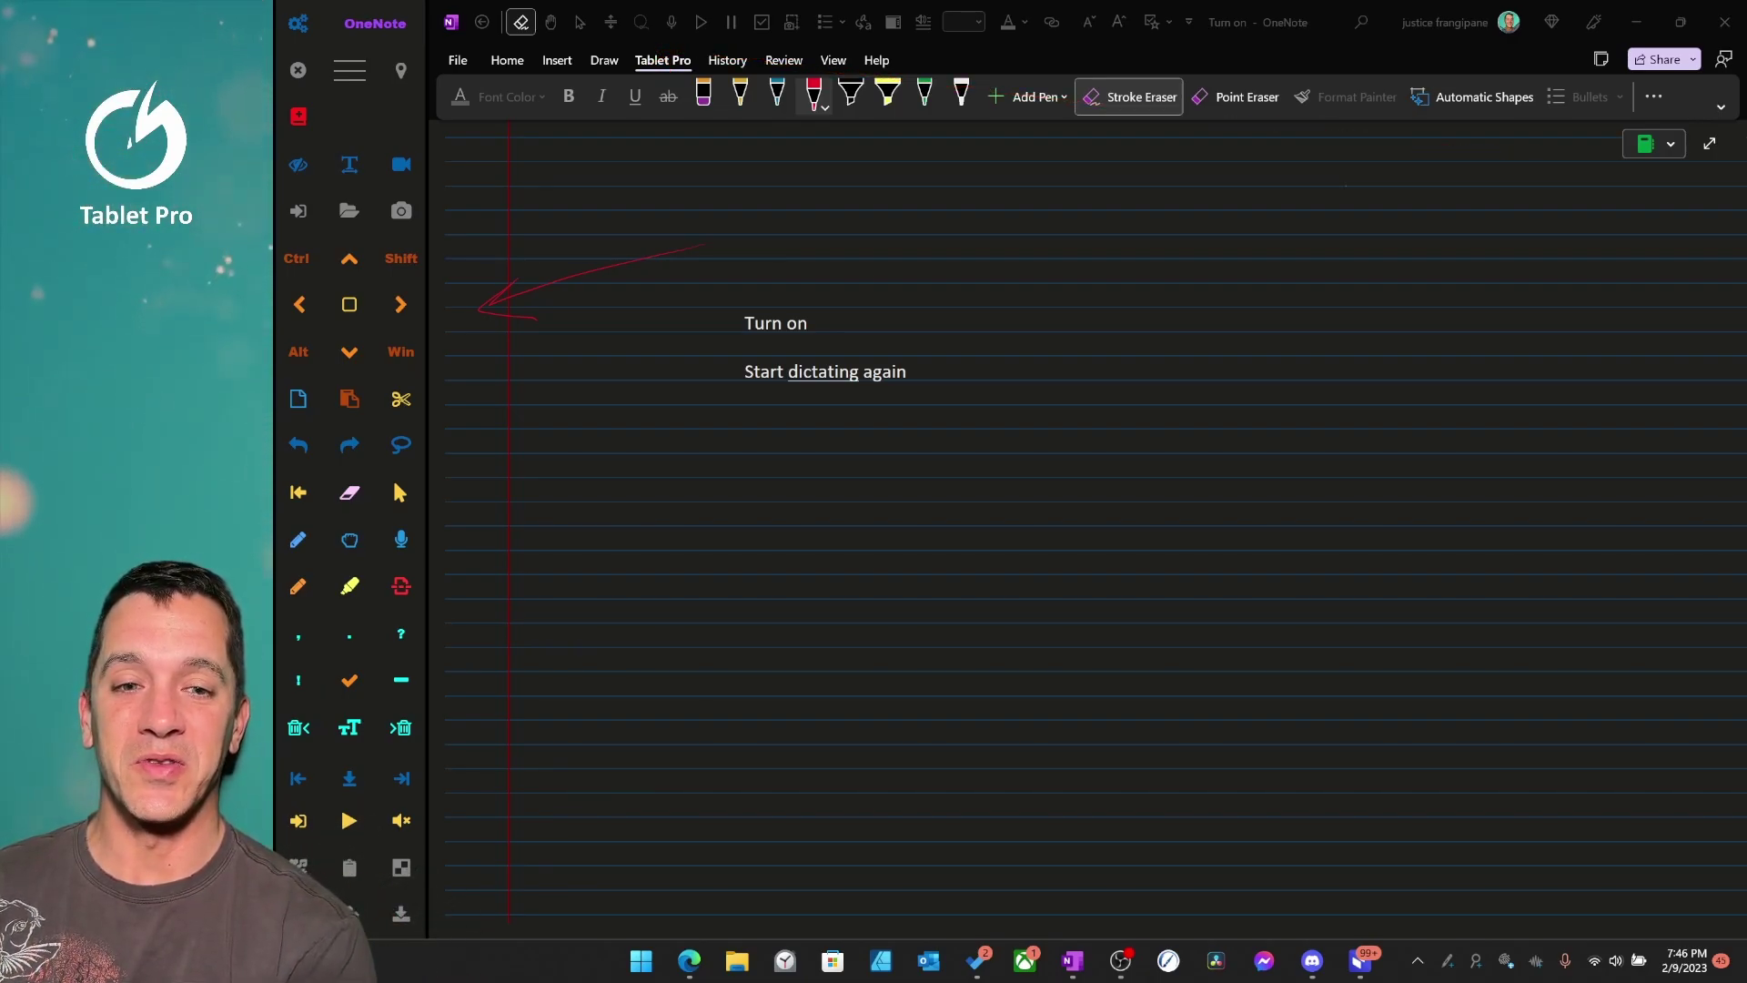
# Open the Customize the Ribbon settings from the ribbon's shortcut menu.
pyautogui.click(1653, 96)
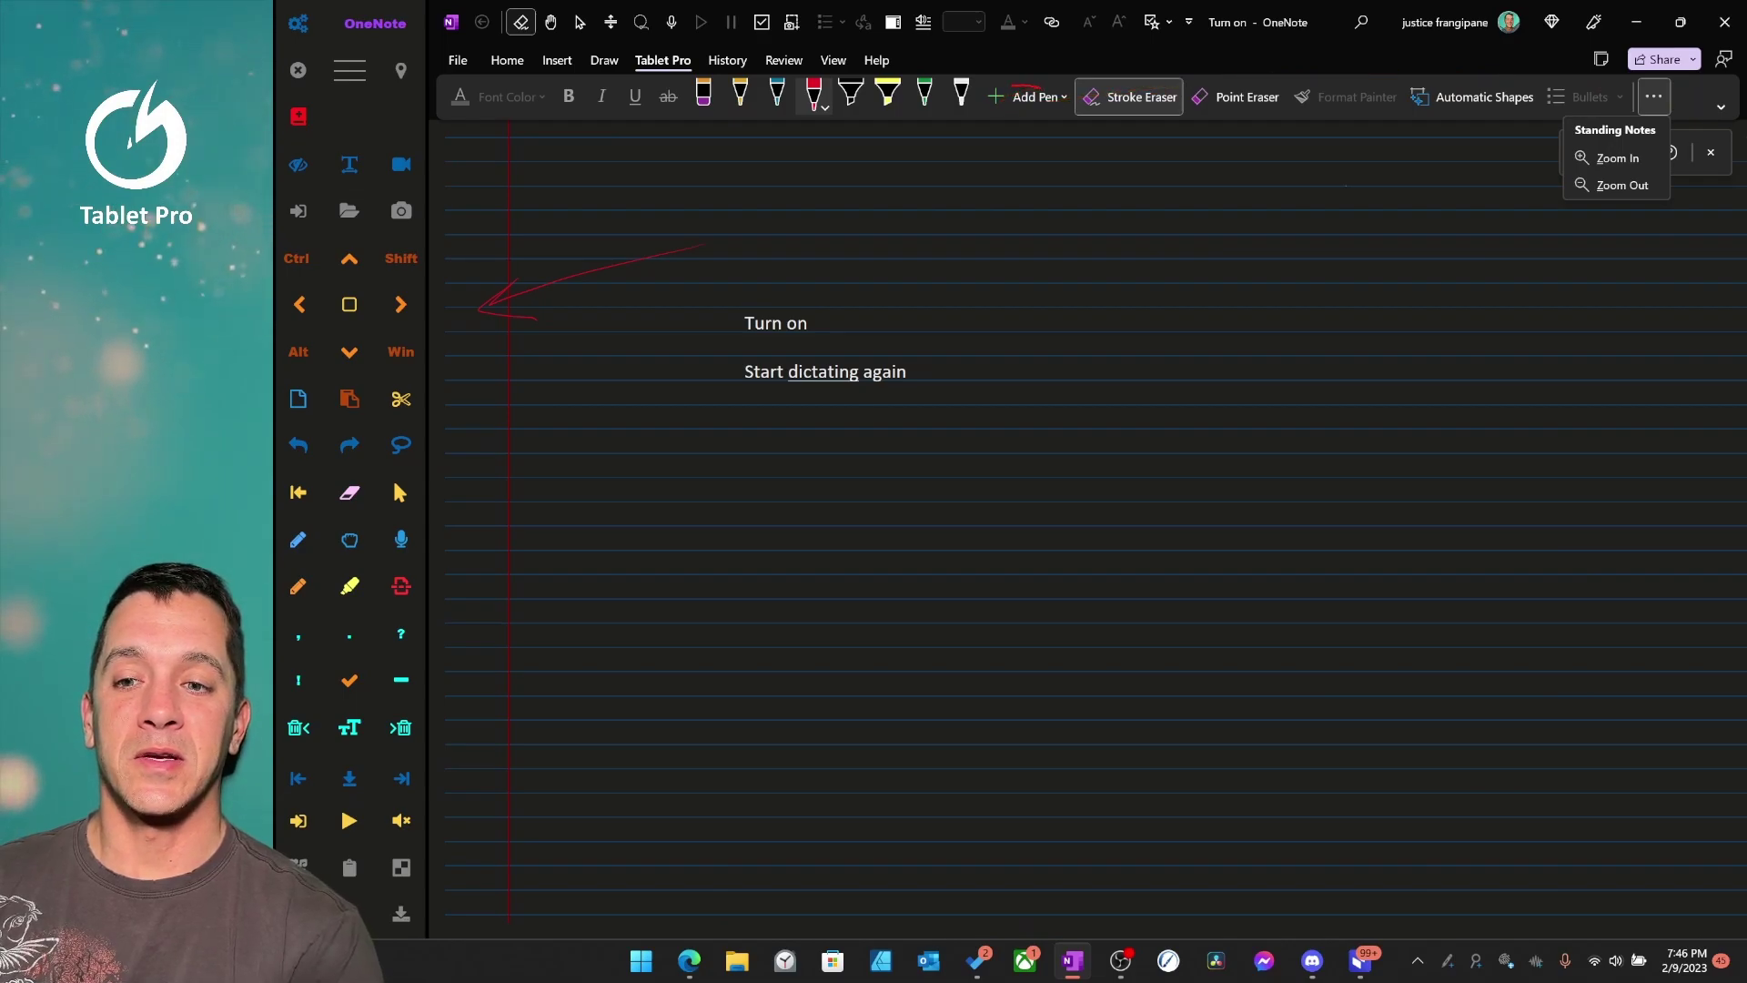
pyautogui.rightClick(551, 91)
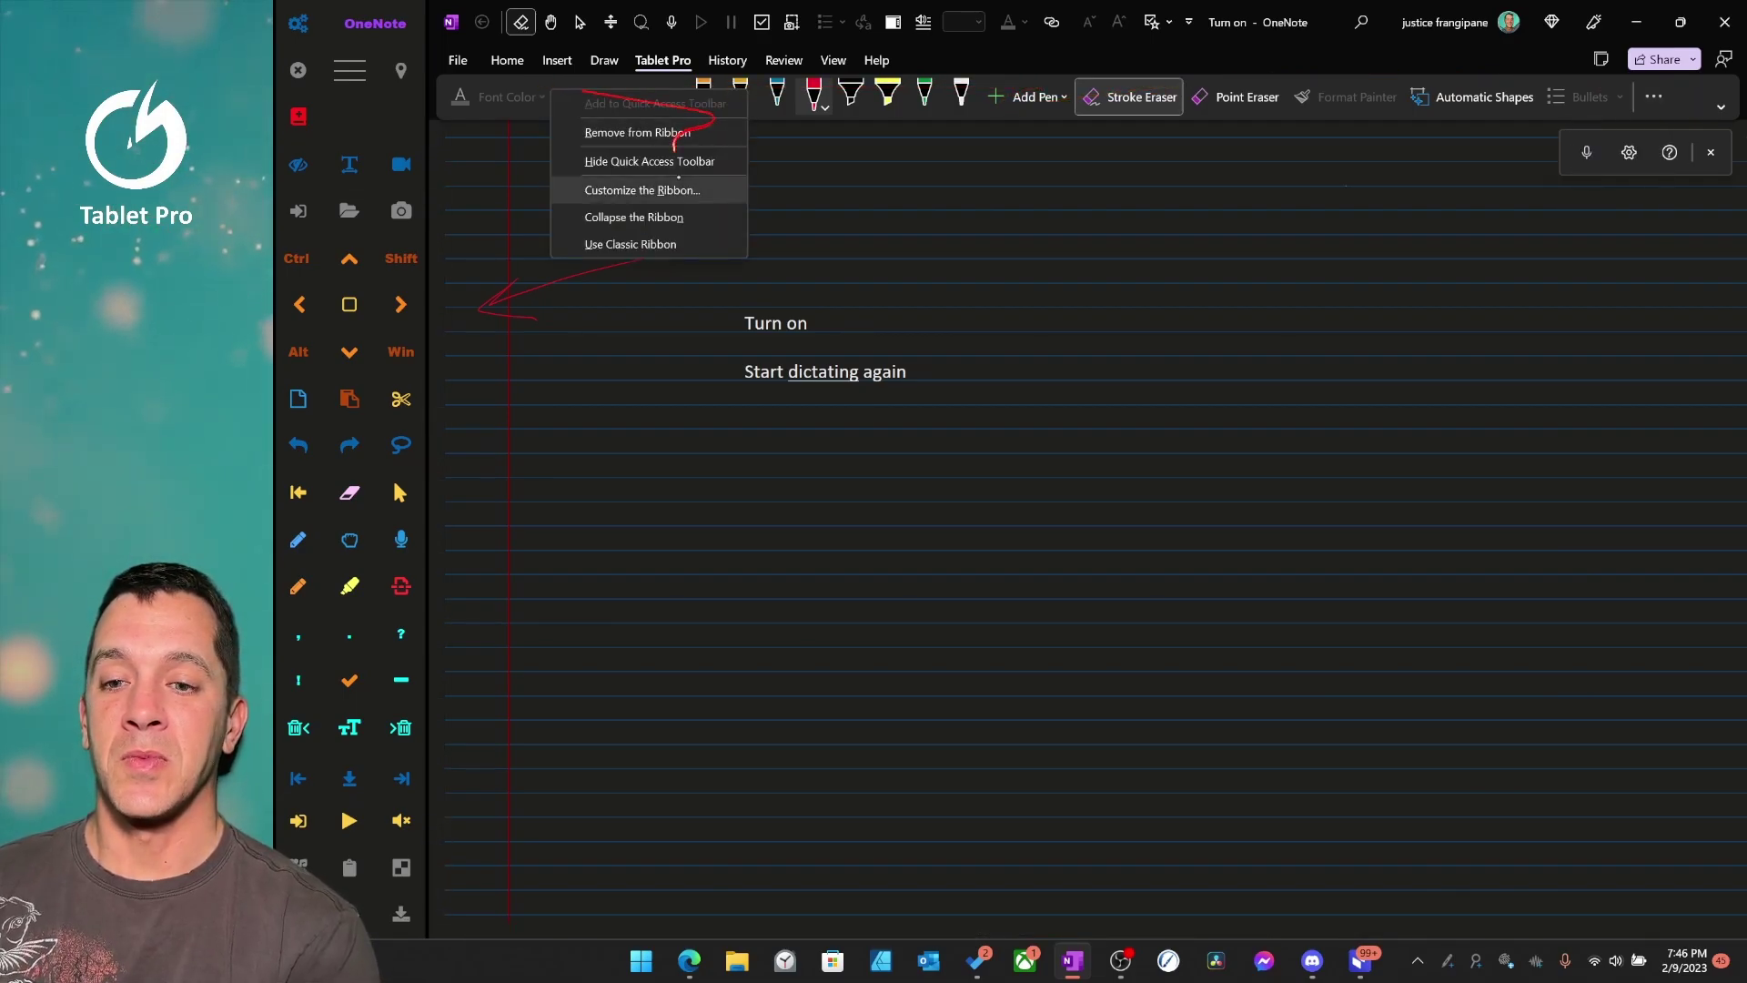
pyautogui.click(673, 189)
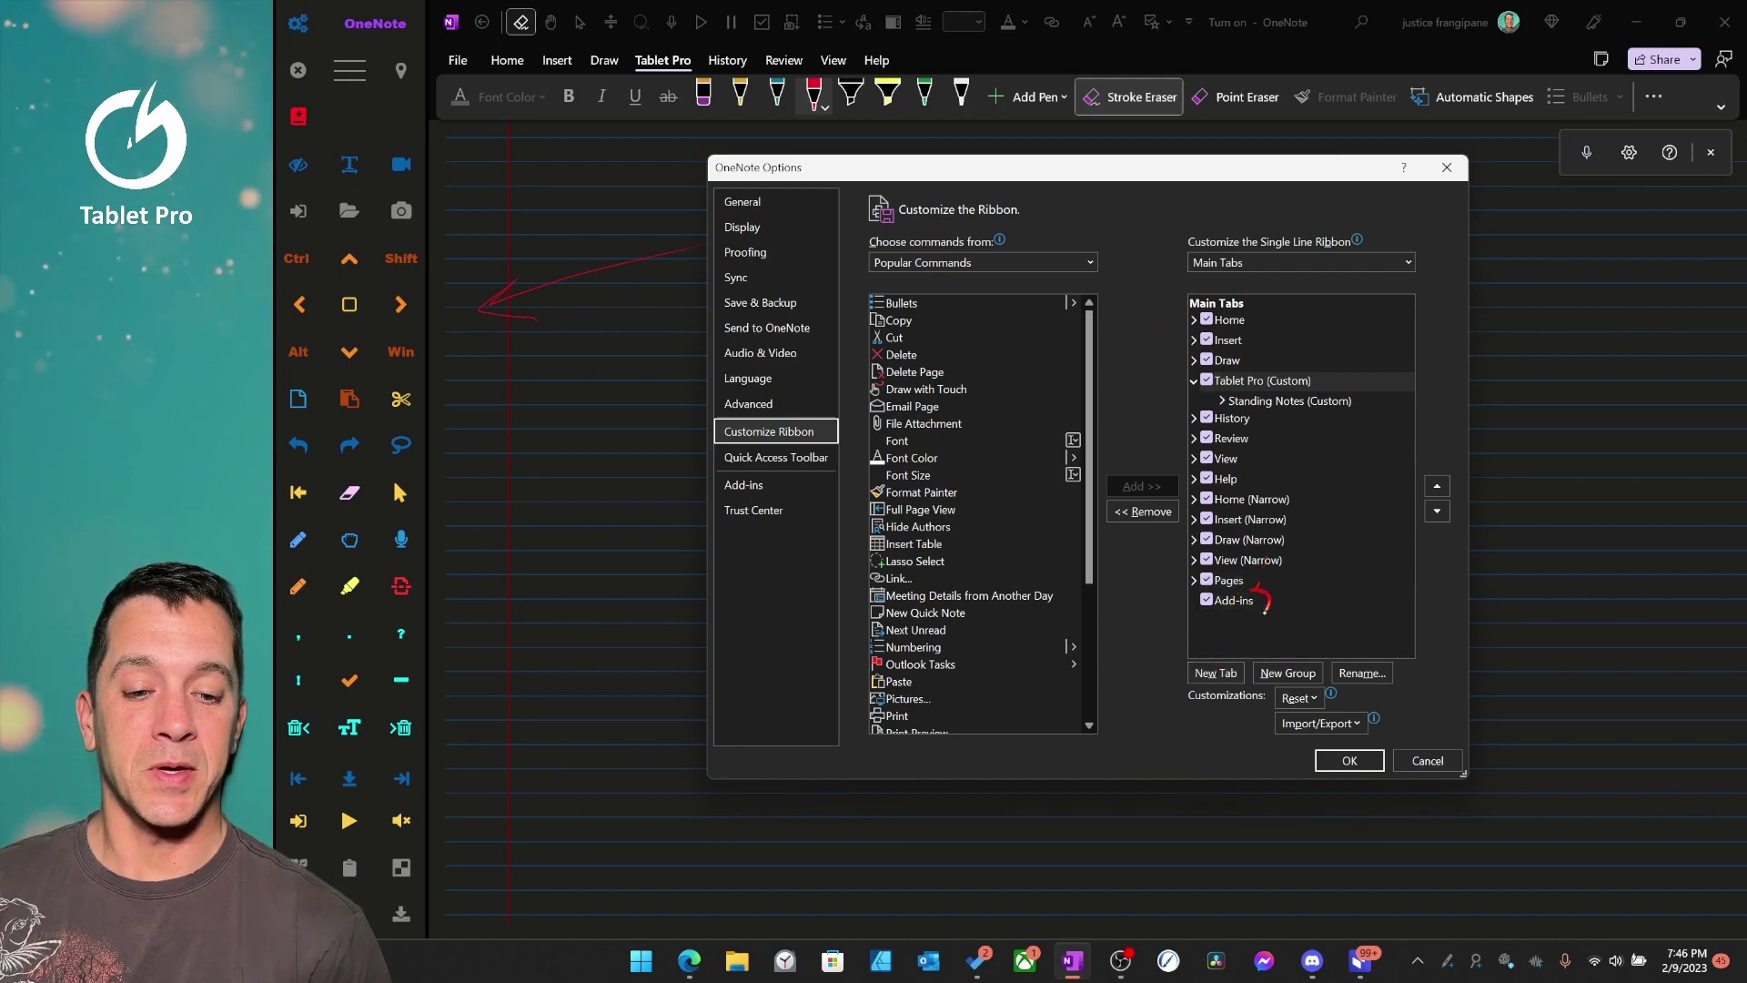
# Add a new custom tab to the ribbon and rename it with a first name.
pyautogui.click(1218, 674)
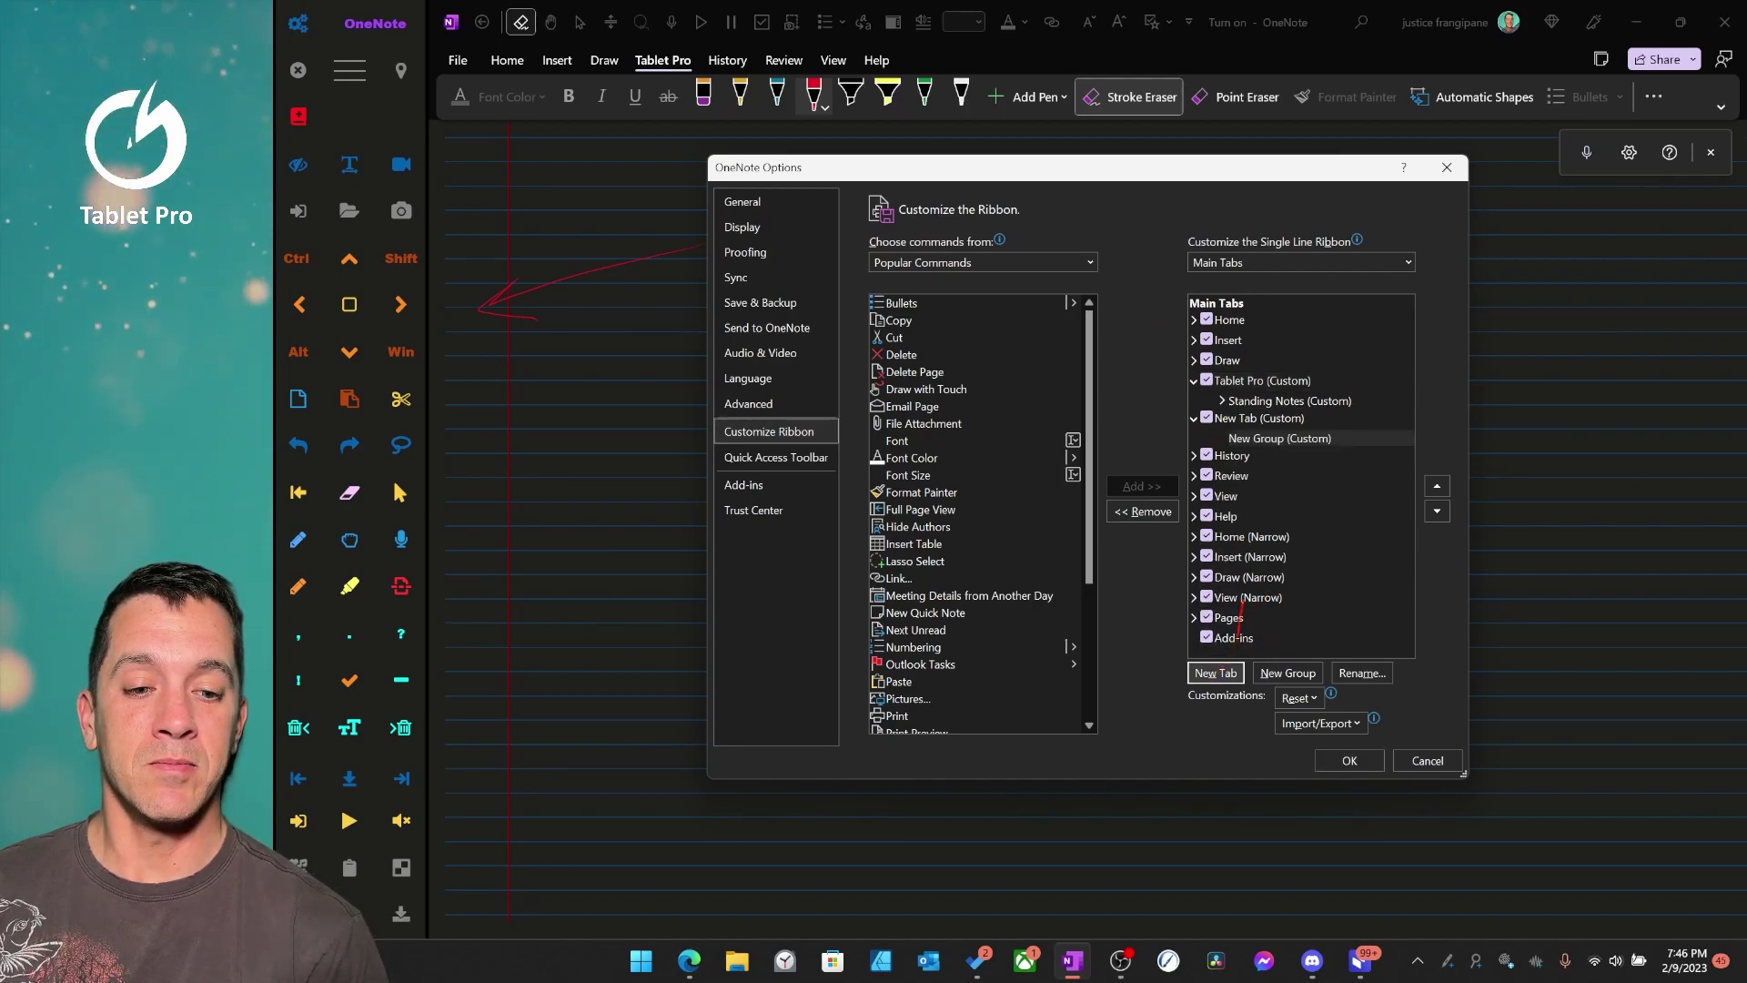
pyautogui.click(1275, 417)
pyautogui.click(1360, 673)
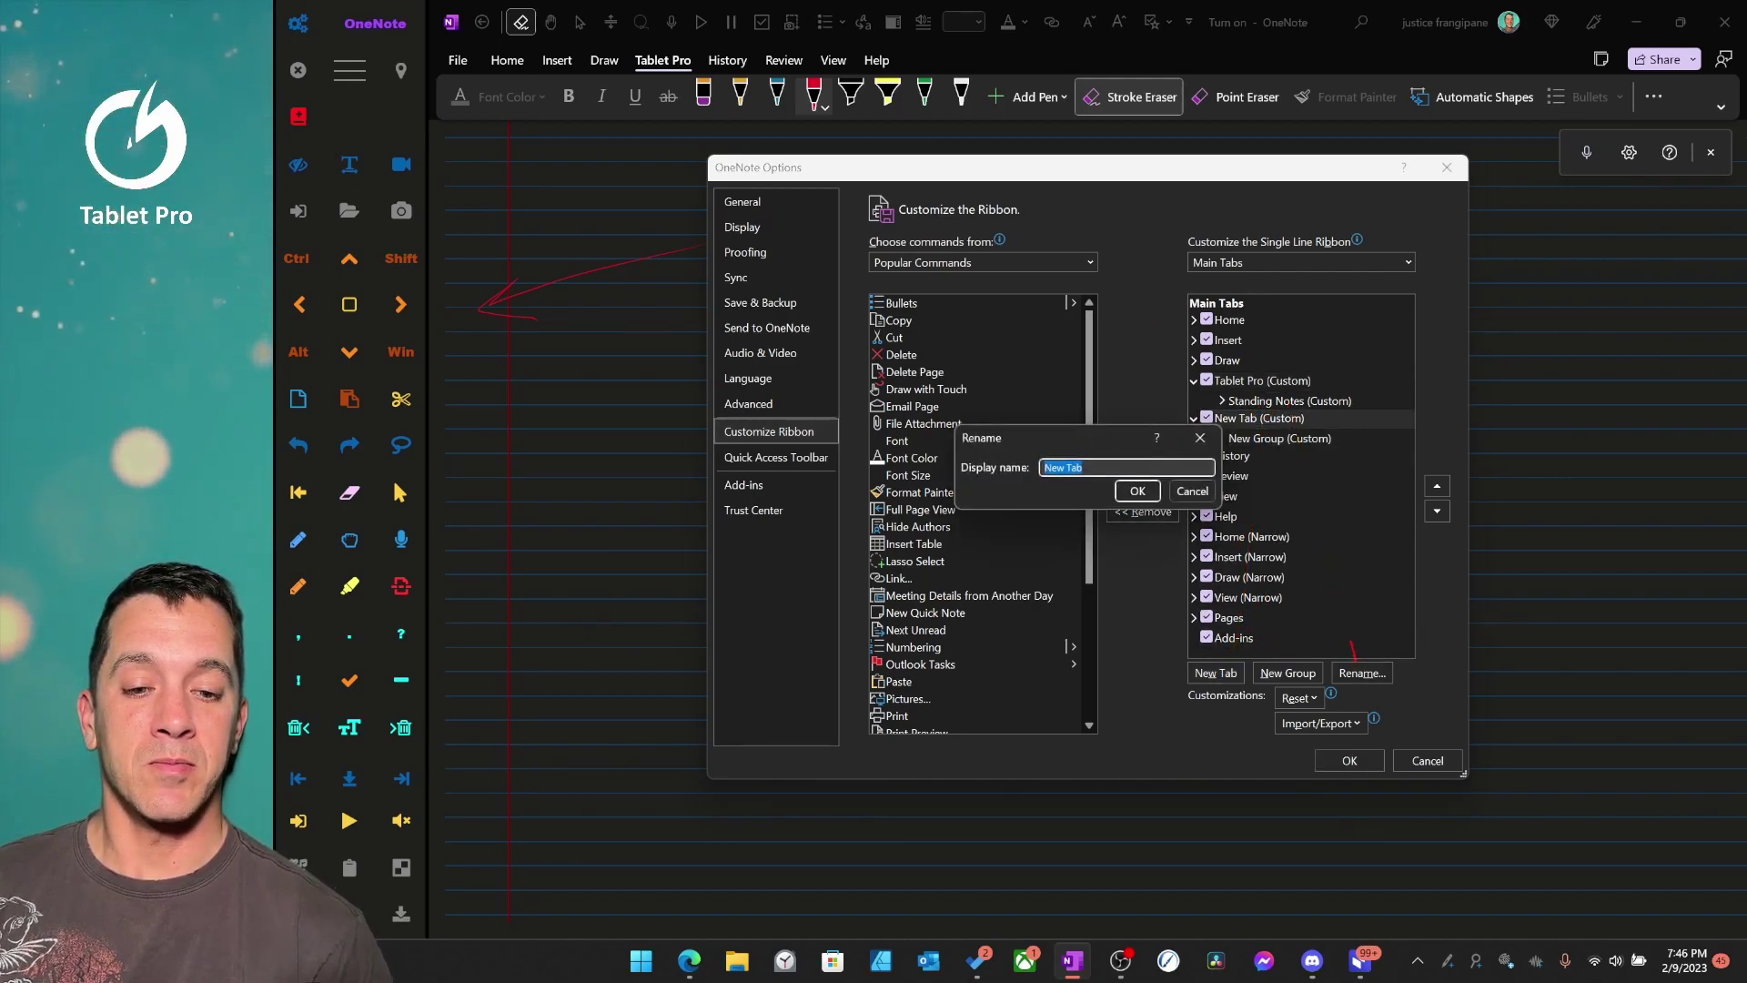
pyautogui.write('Tina')
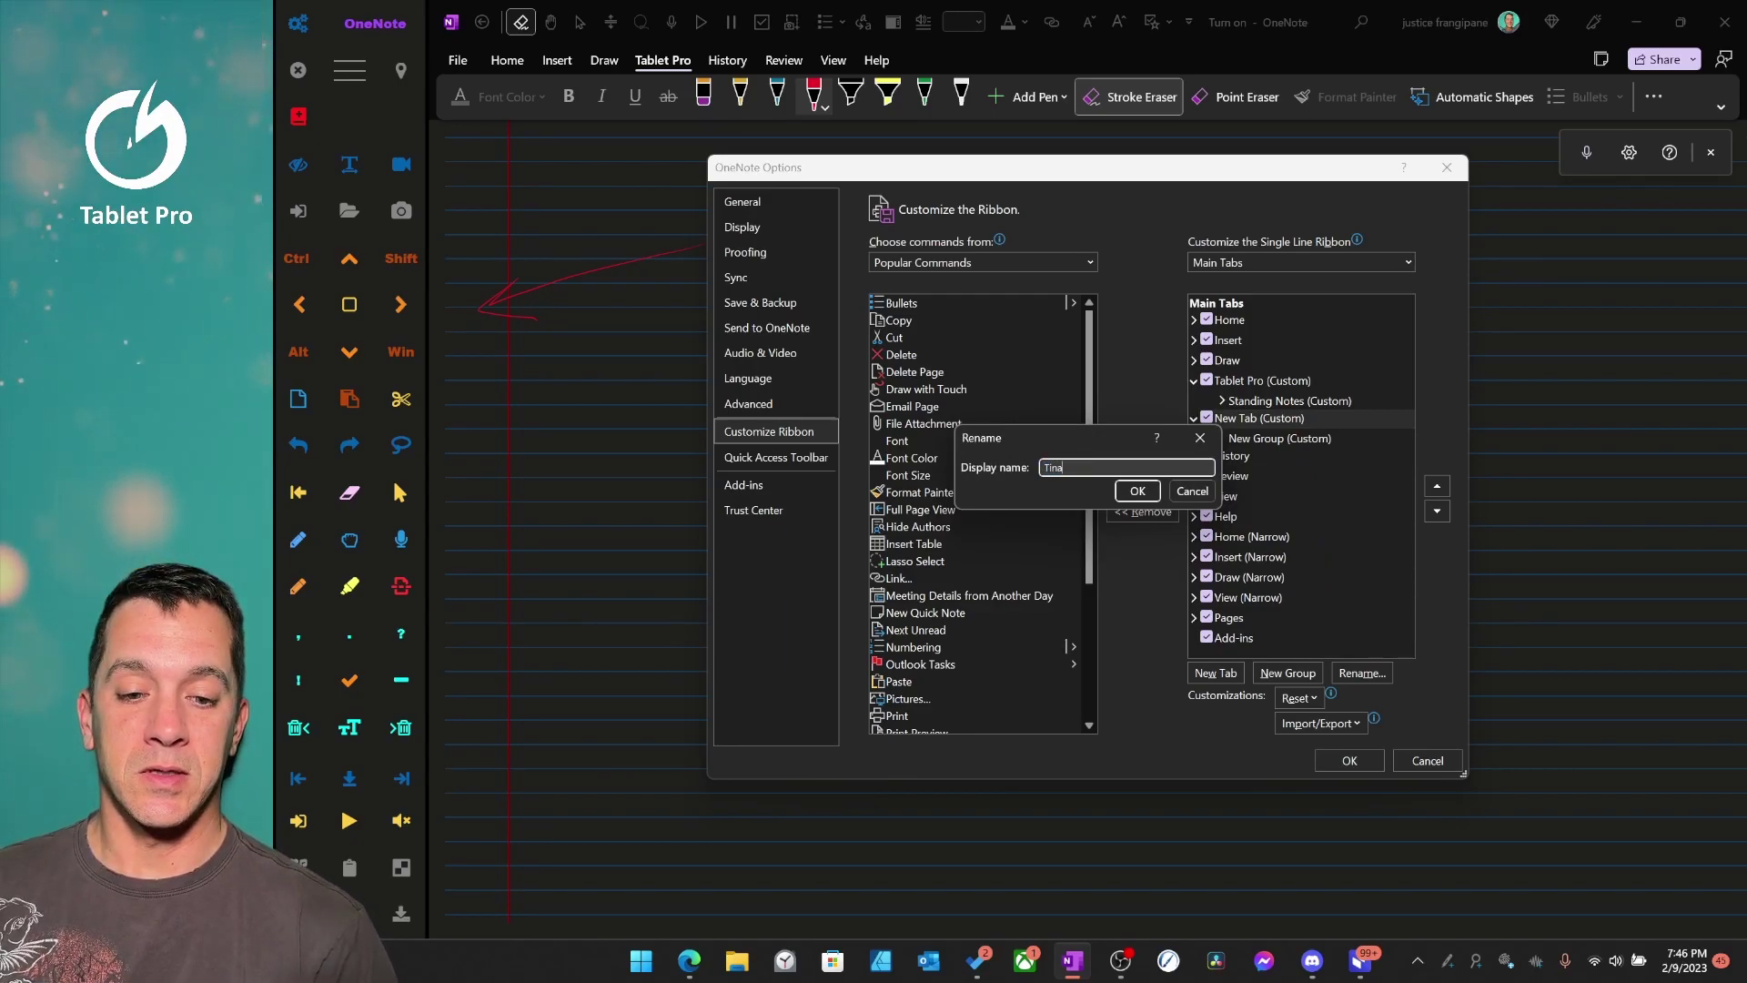
pyautogui.click(1141, 491)
# Give the tab's new group an icon and a first-name label, then save with OK.
pyautogui.click(1264, 440)
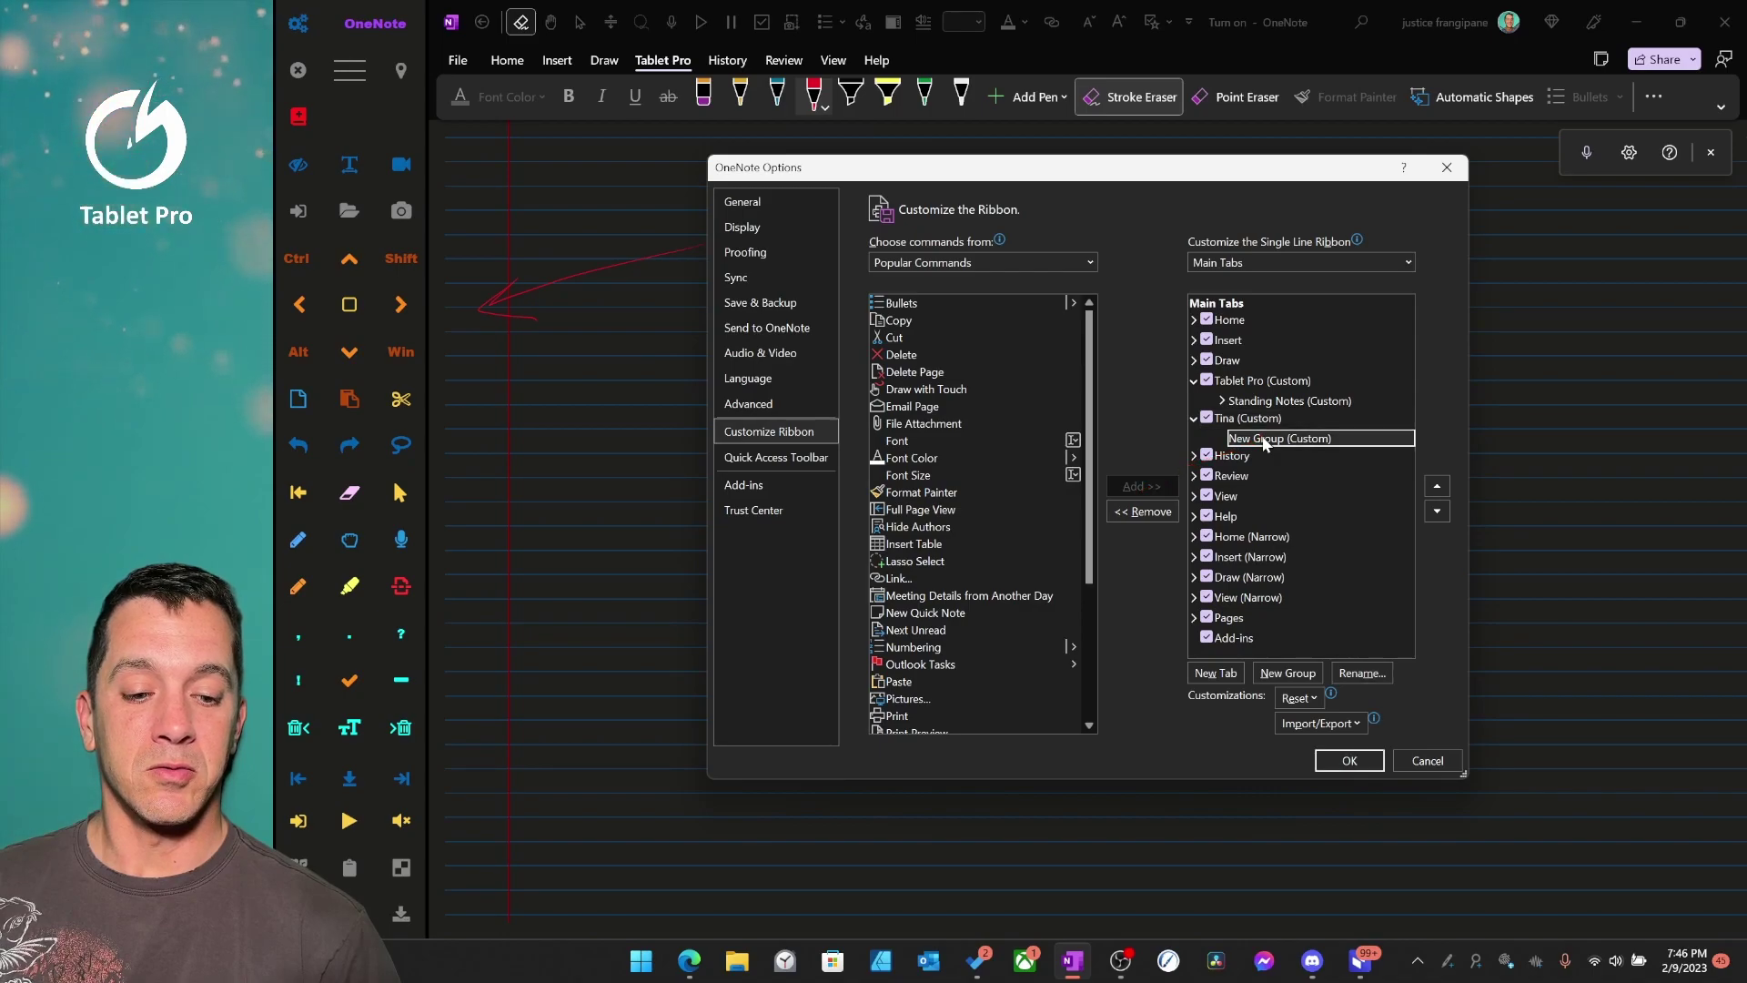
pyautogui.click(1362, 676)
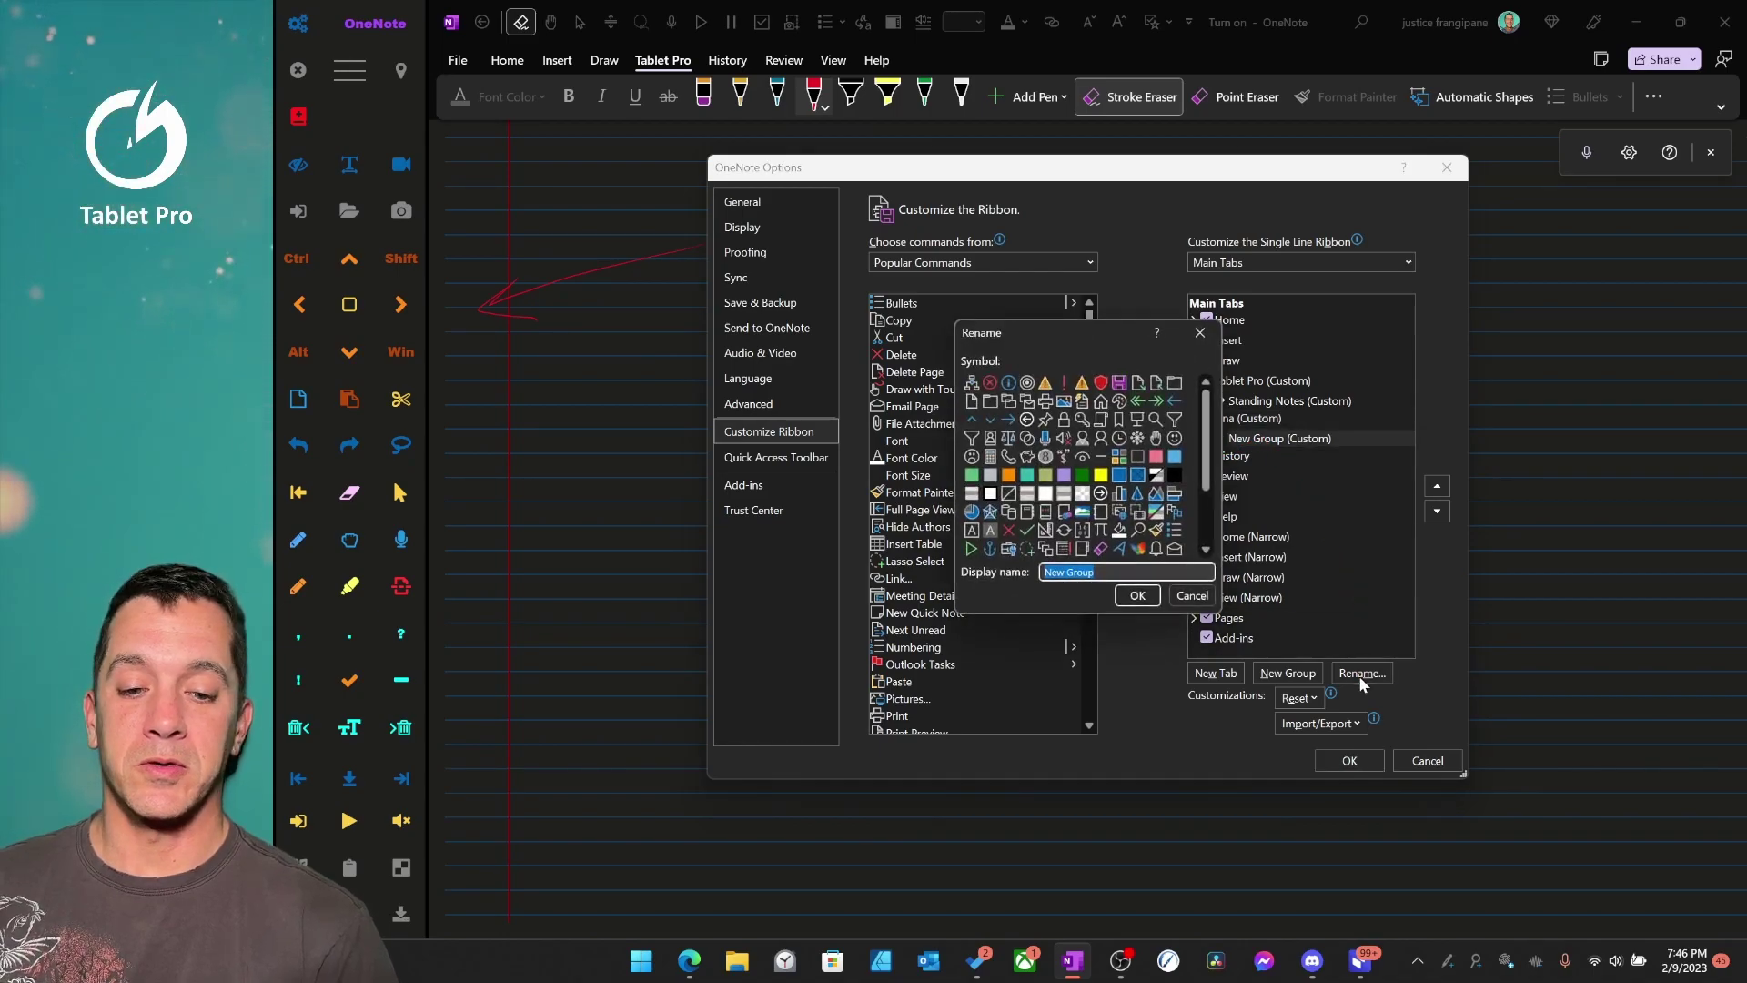
pyautogui.click(1120, 384)
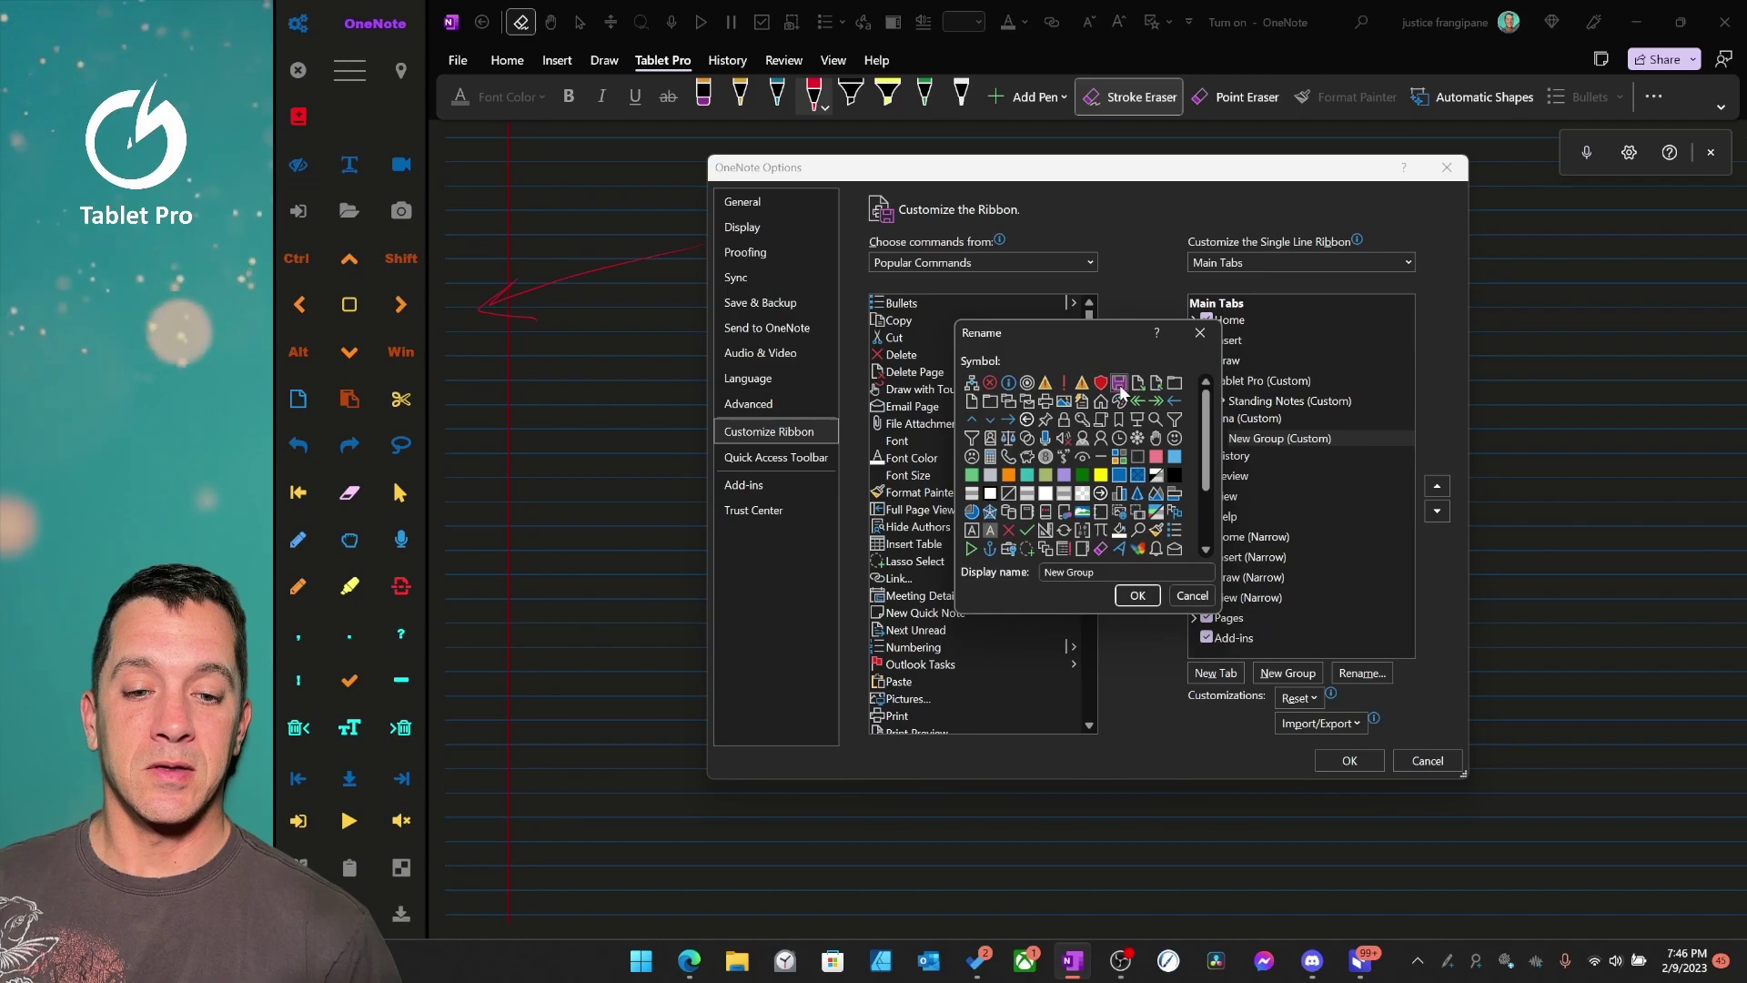
pyautogui.click(1118, 573)
pyautogui.write('Karen')
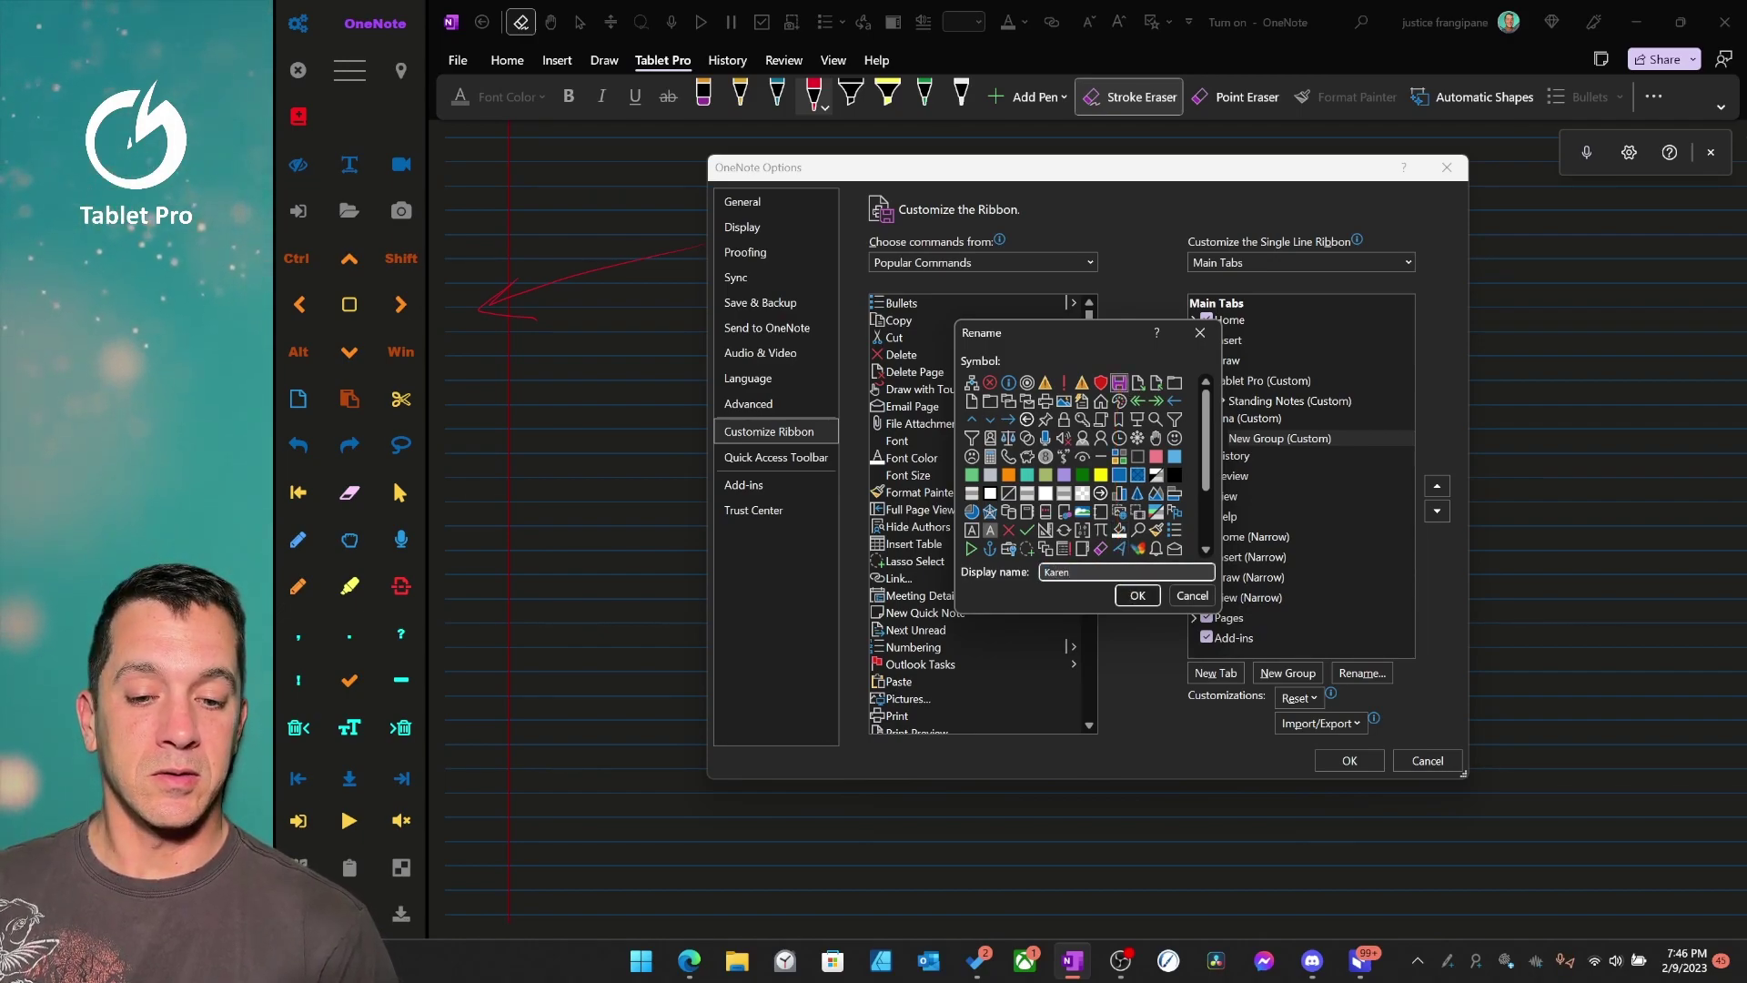
pyautogui.press('Return')
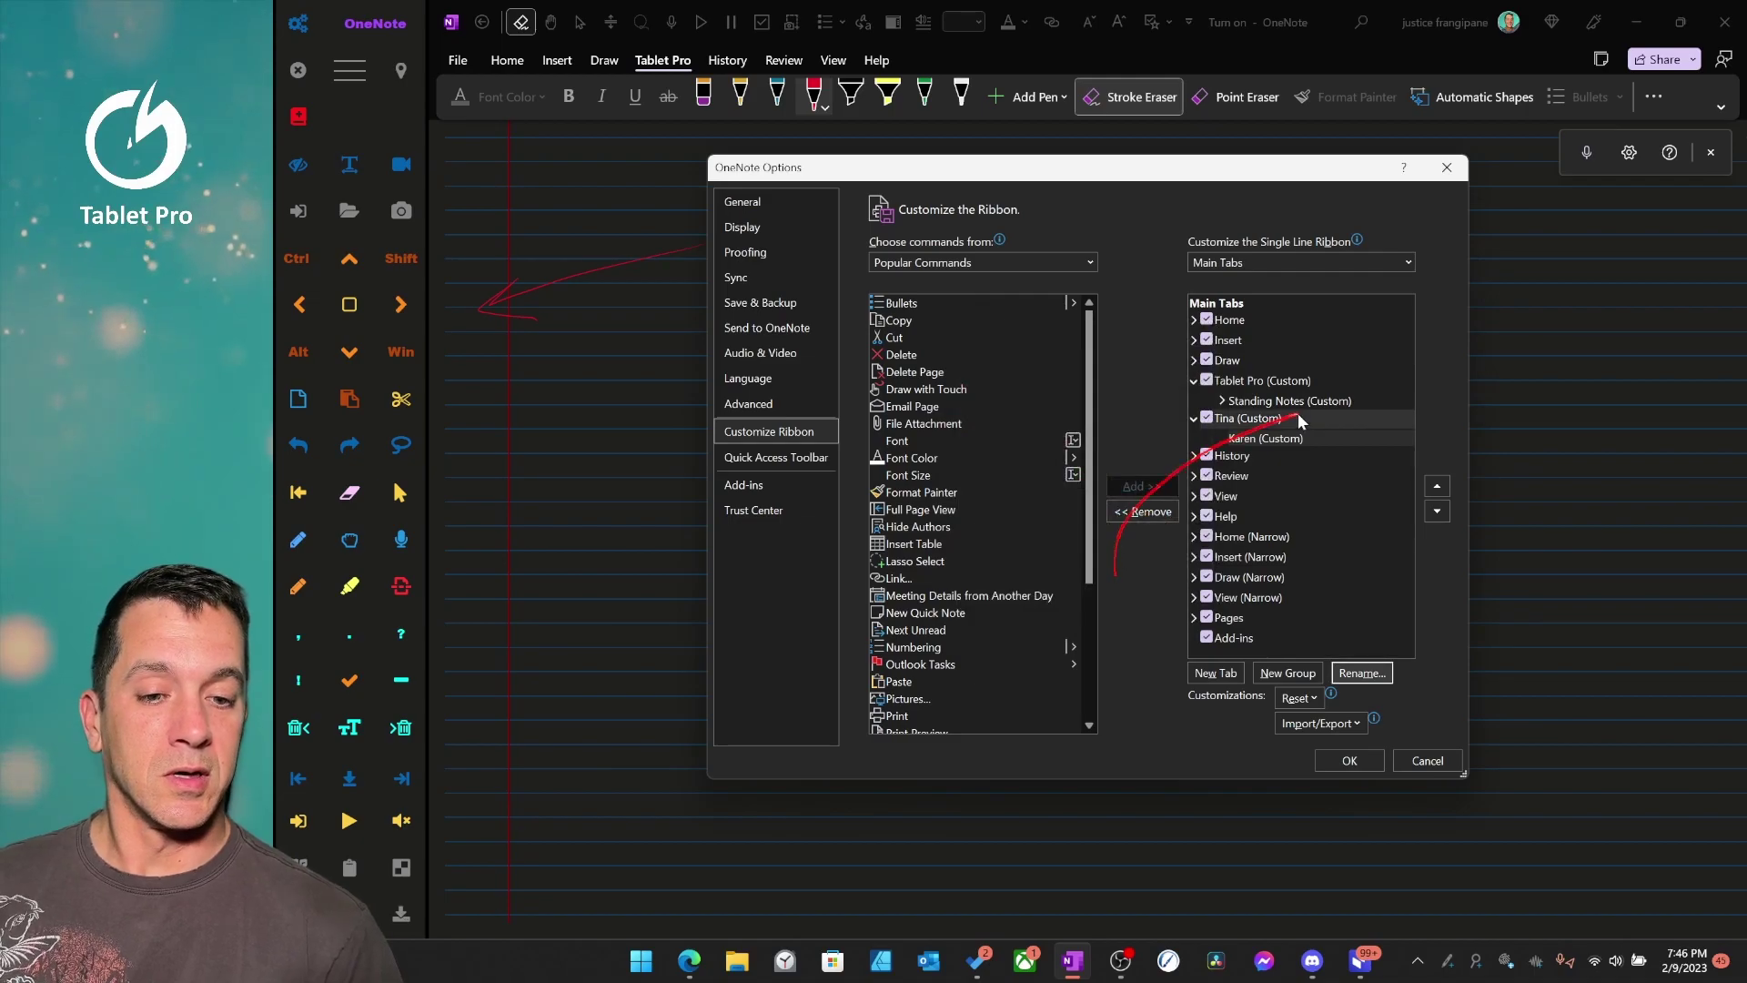
pyautogui.click(1370, 765)
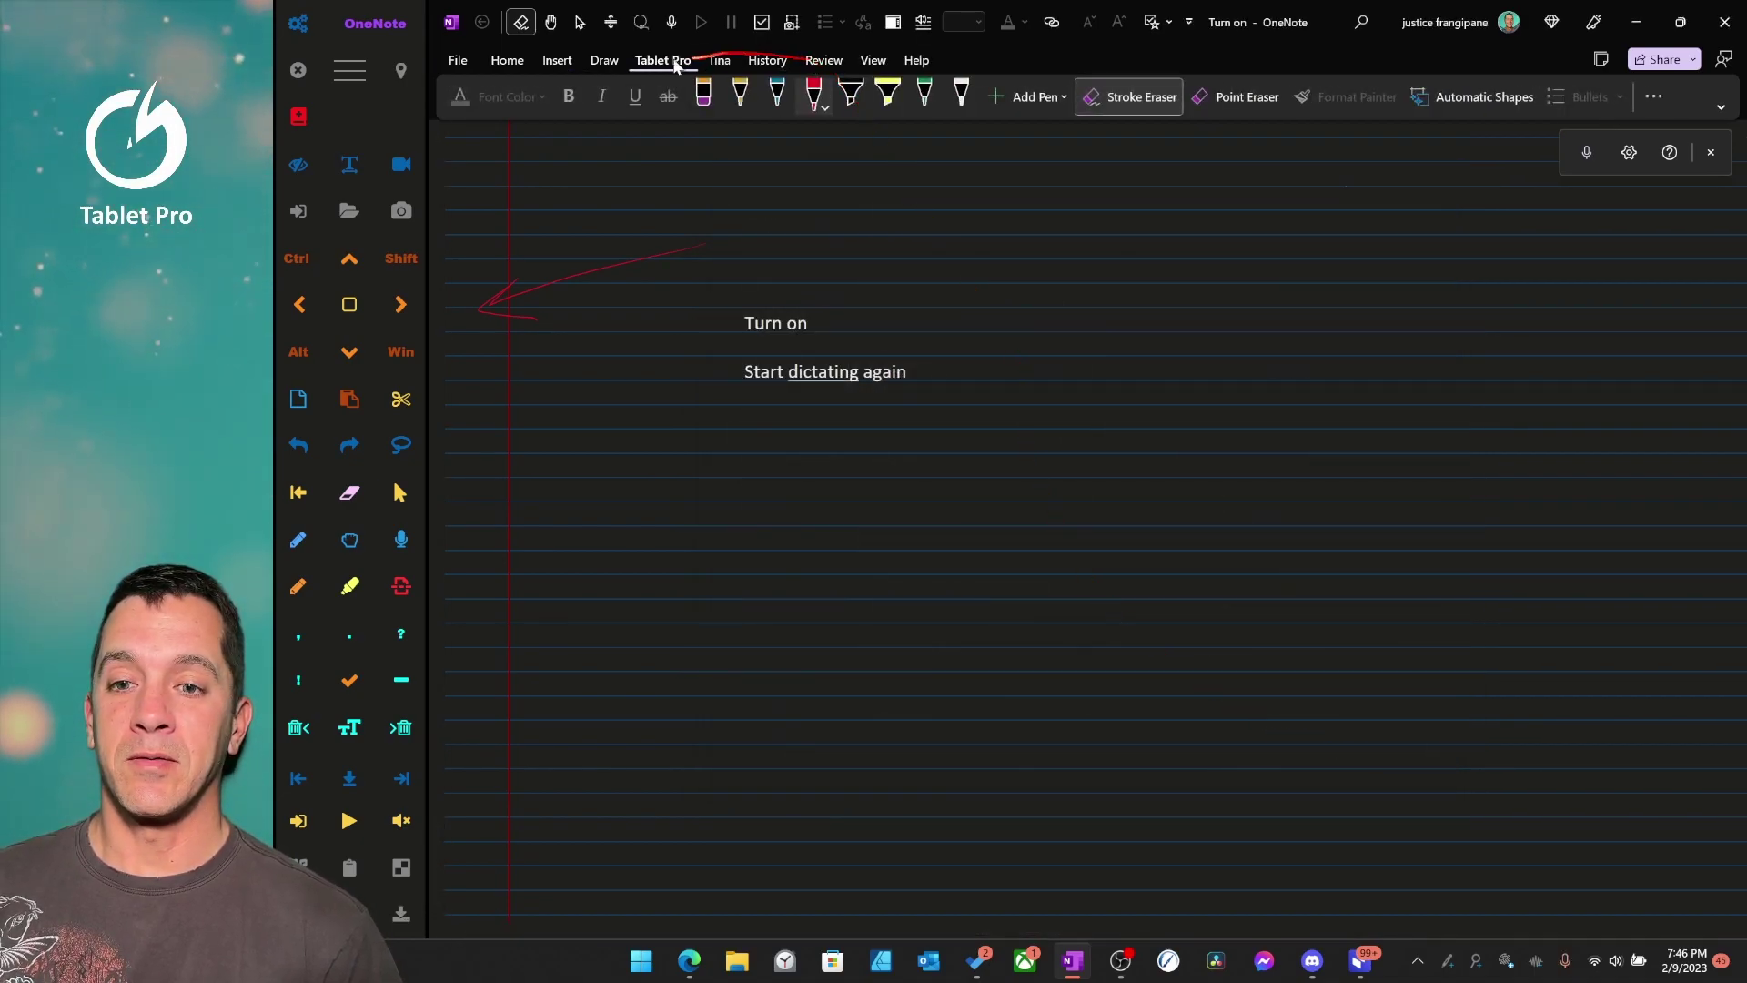
# Switch to the new custom tab and reopen Customize the Ribbon.
pyautogui.click(720, 62)
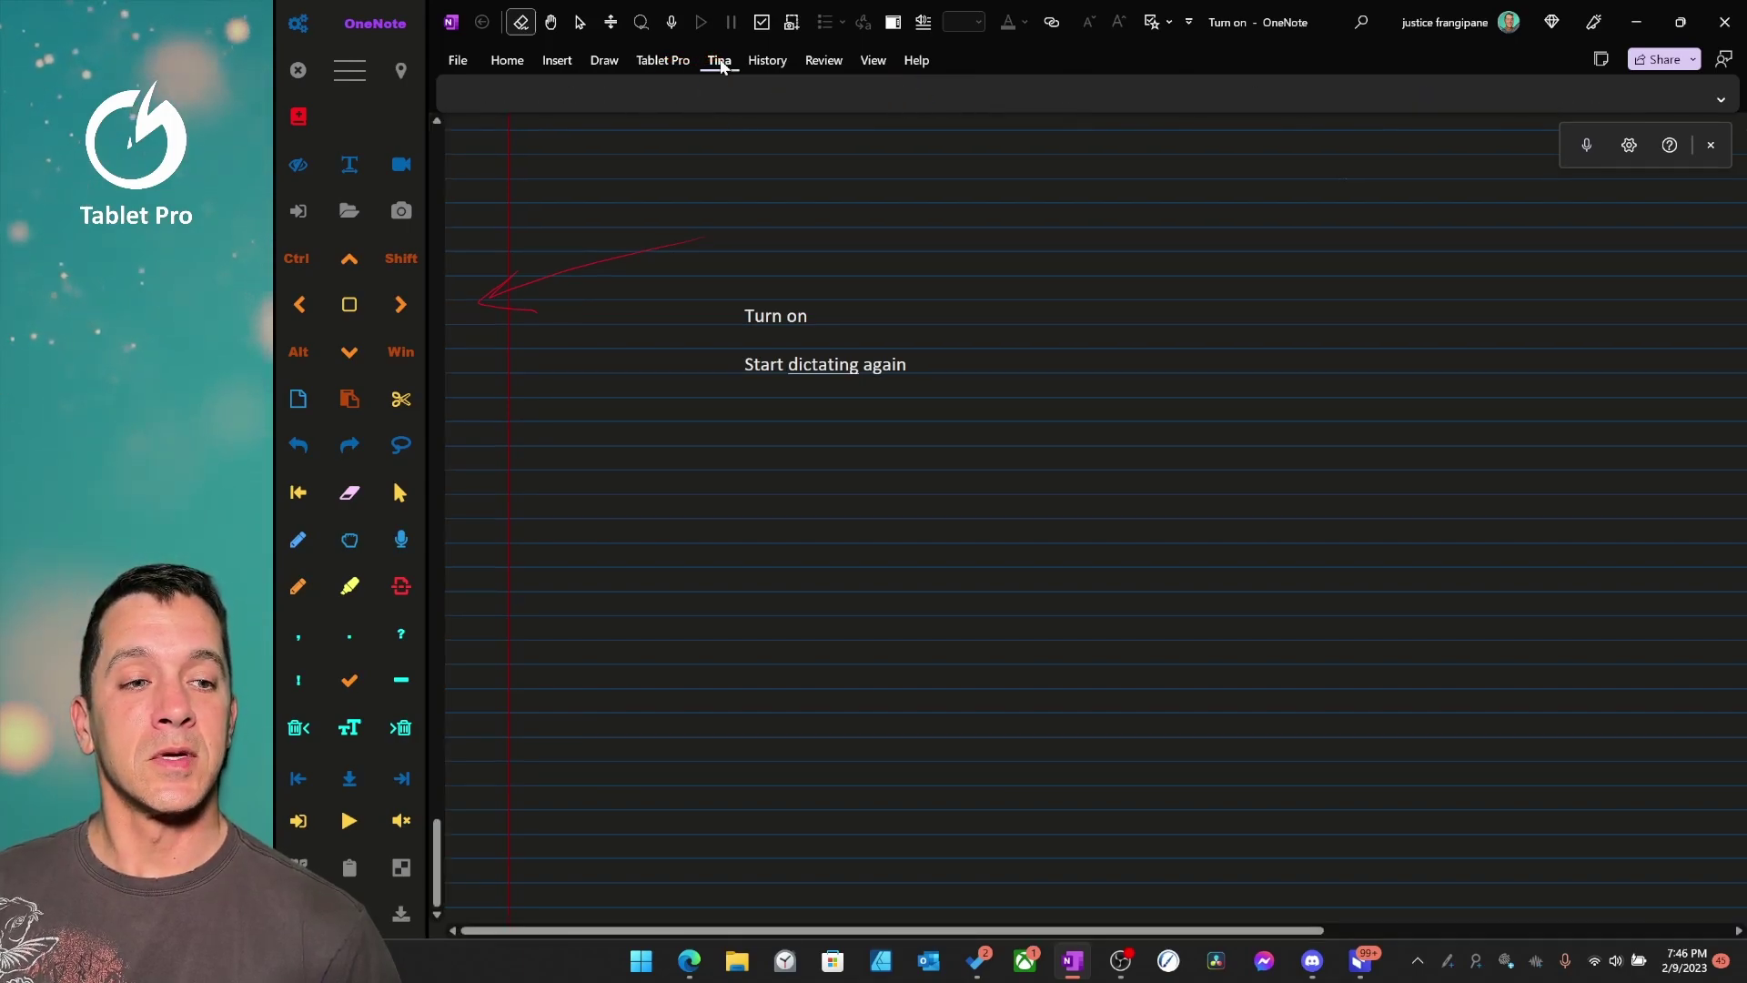
pyautogui.rightClick(824, 79)
pyautogui.click(925, 123)
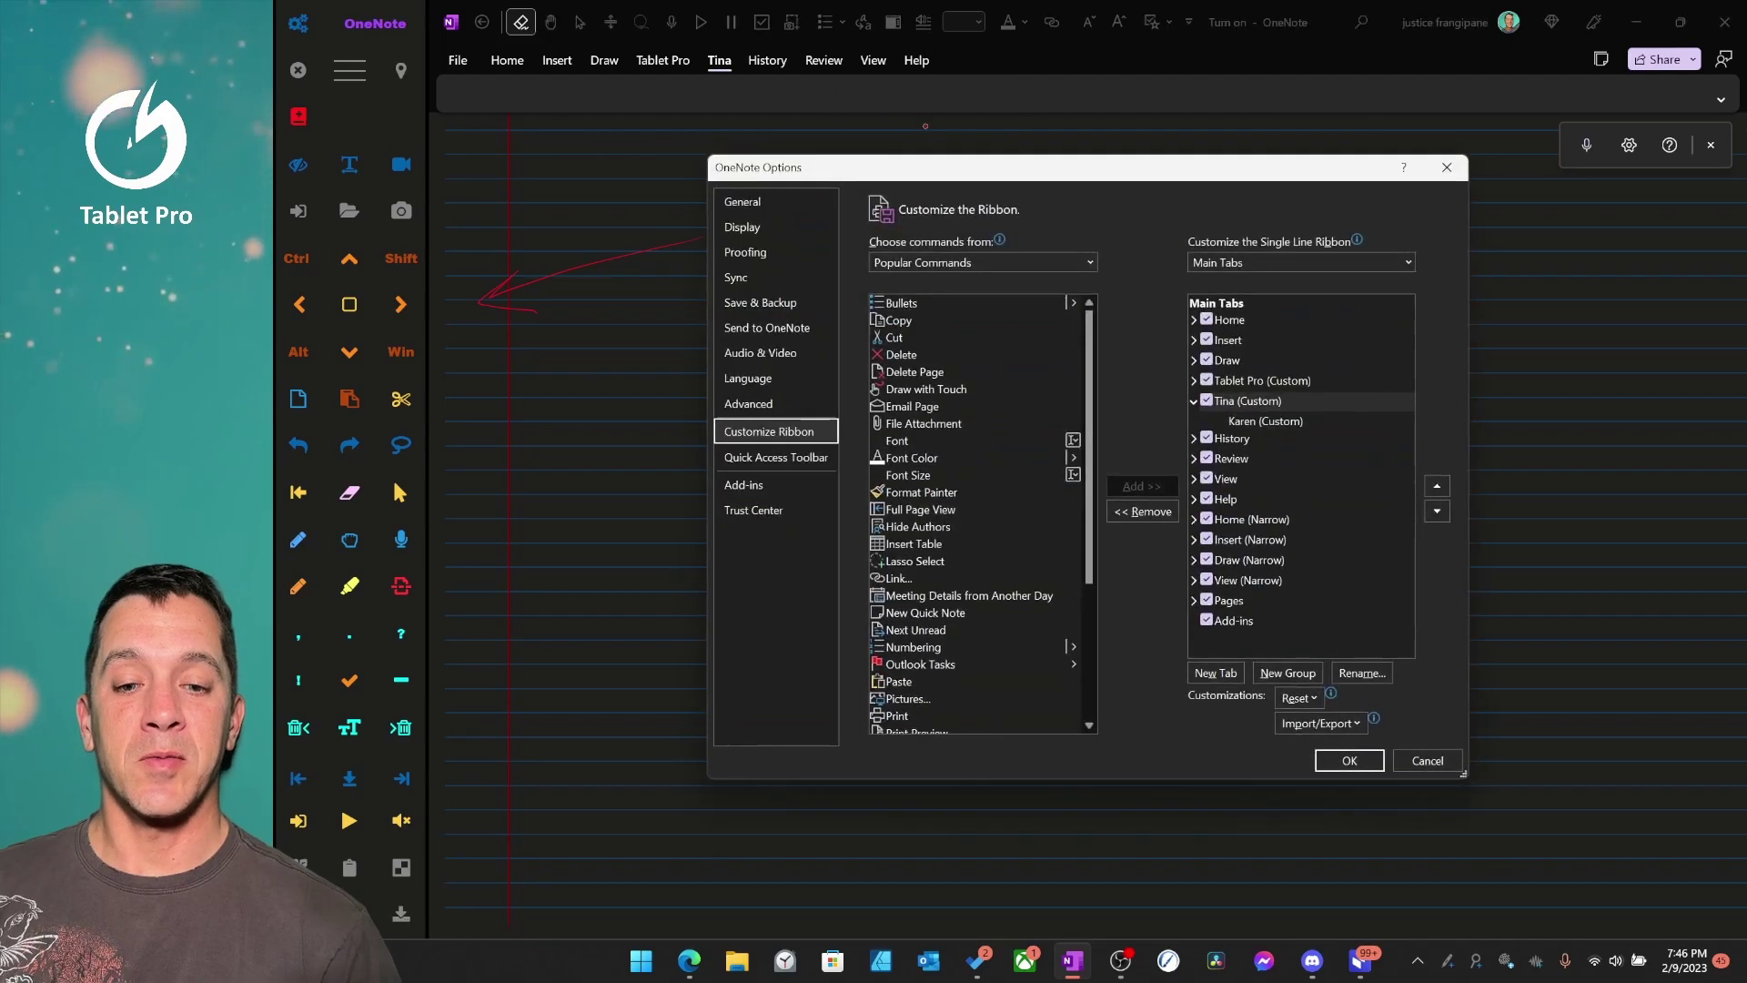
pyautogui.moveTo(1269, 424); pyautogui.dragTo(1307, 521)
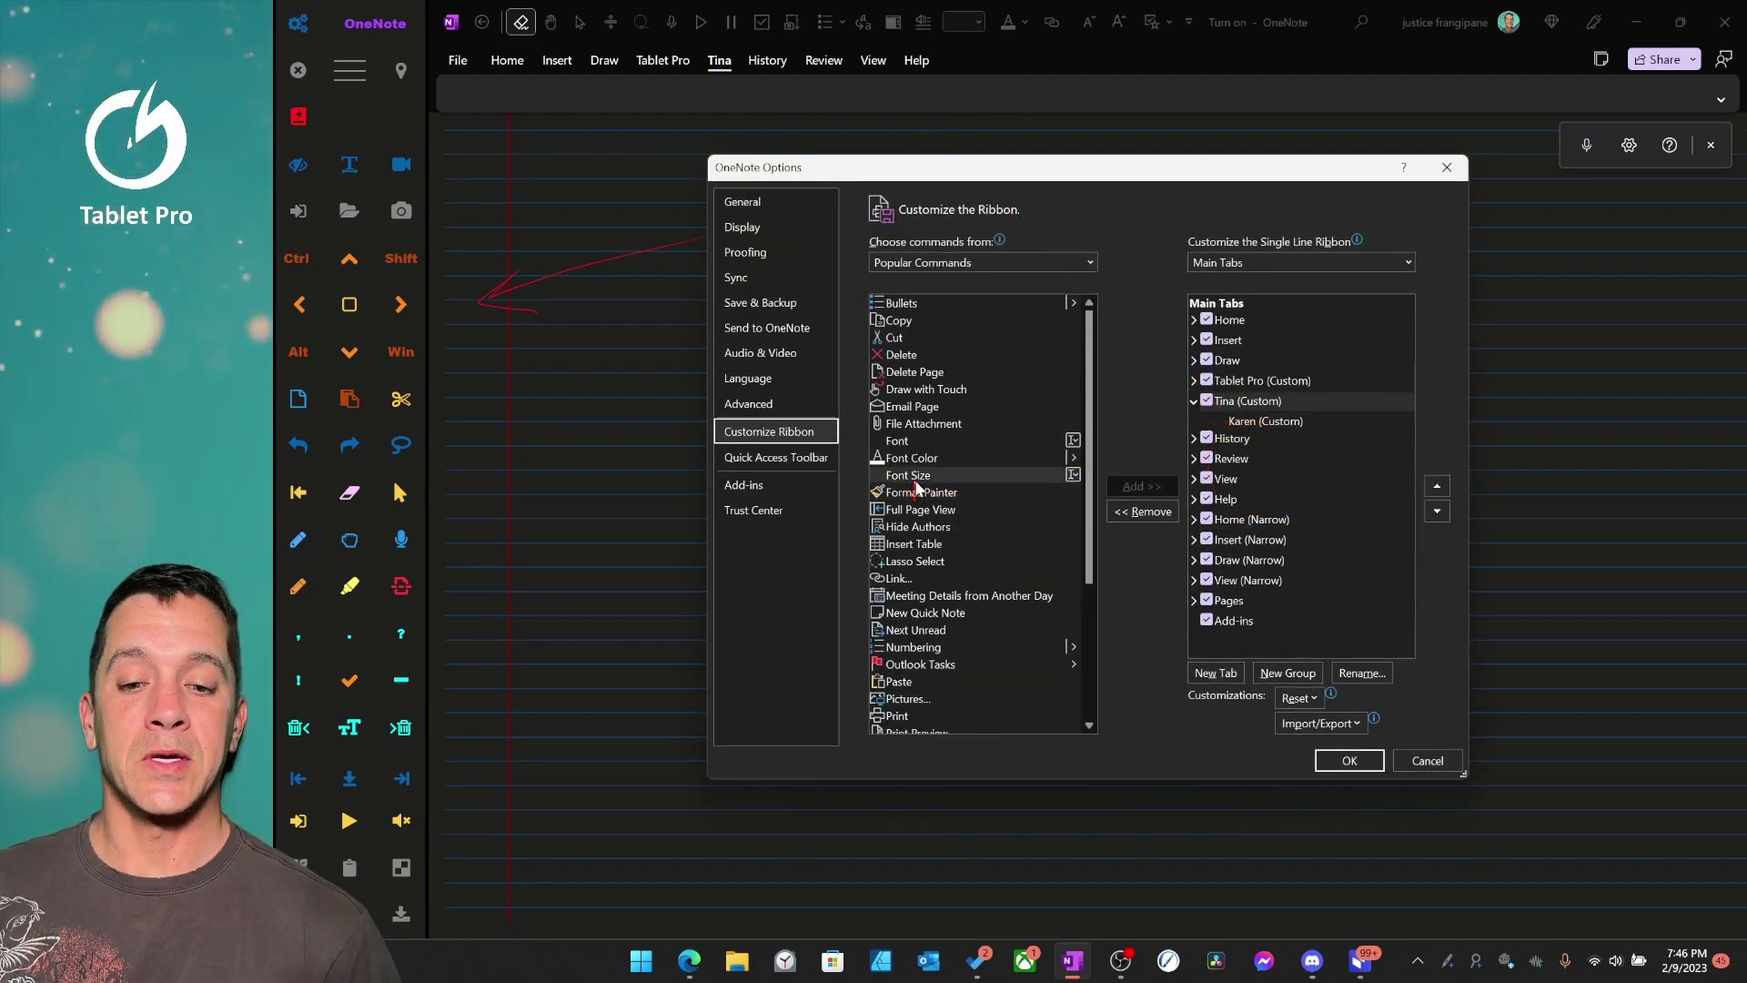
# Add Font Size, Format Painter, Insert Table and Lasso Select to the custom group and save.
pyautogui.moveTo(917, 477); pyautogui.dragTo(1265, 421)
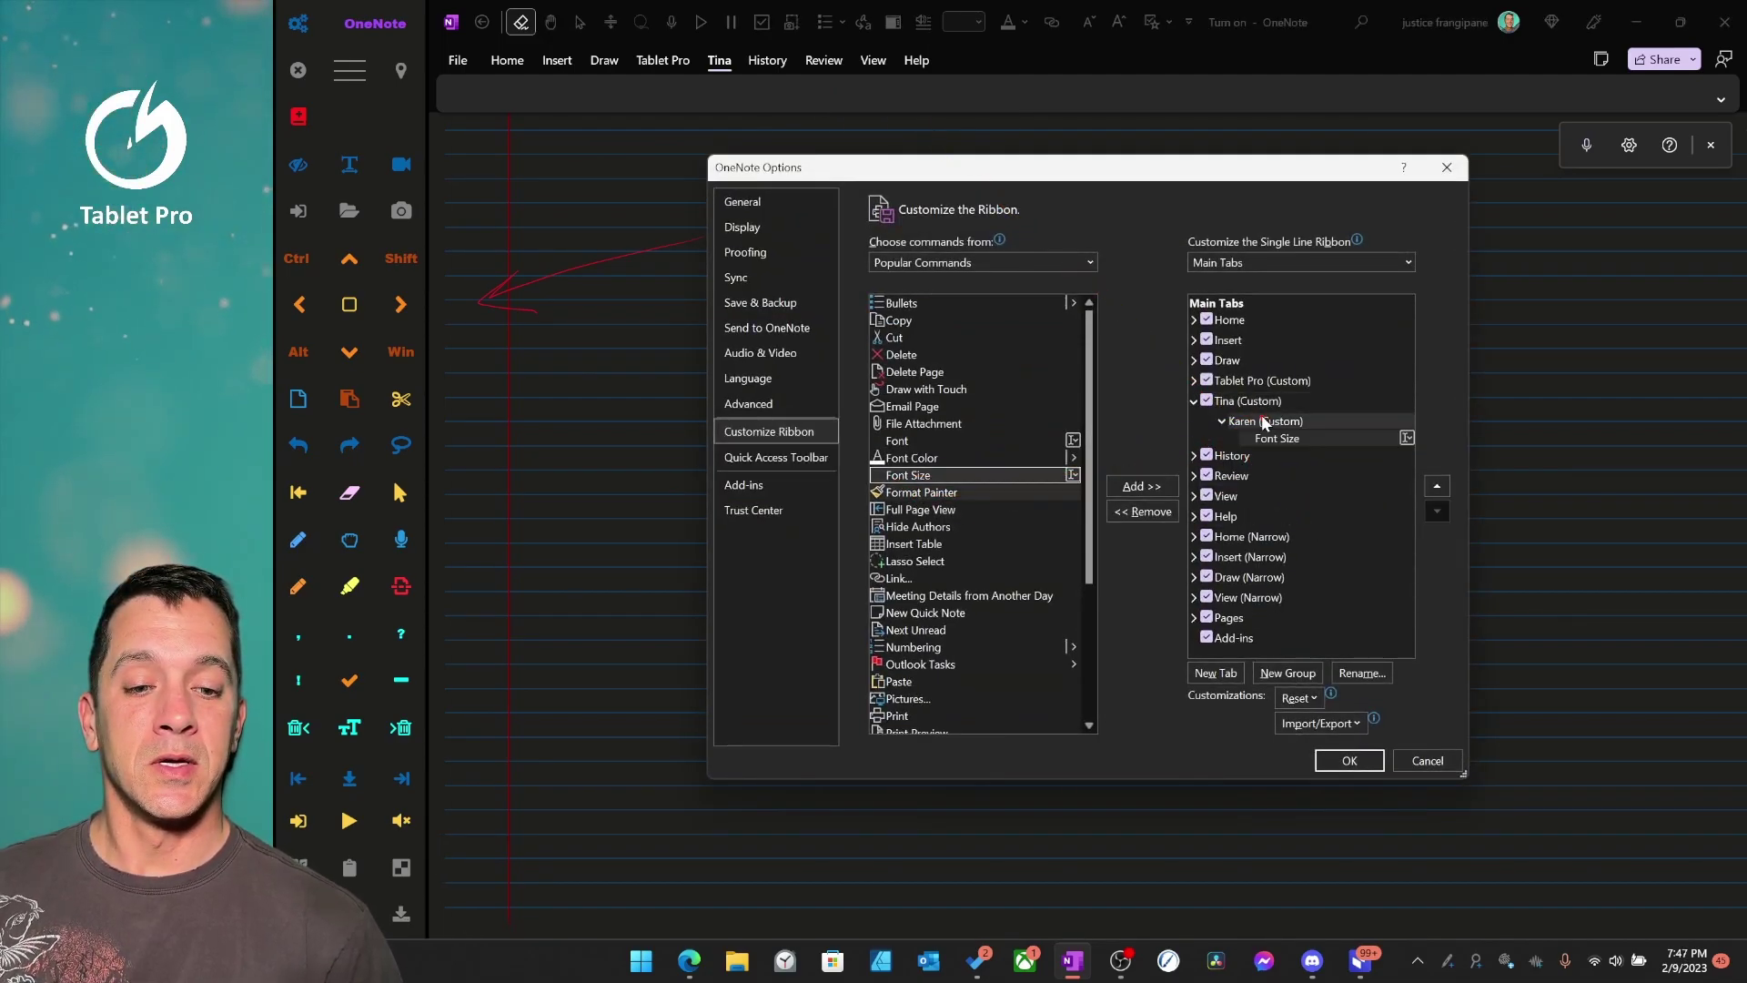
pyautogui.moveTo(937, 492)
pyautogui.mouseDown()
pyautogui.moveTo(1138, 491)
pyautogui.moveTo(1300, 443)
pyautogui.mouseUp()
pyautogui.moveTo(914, 543)
pyautogui.mouseDown()
pyautogui.moveTo(1286, 461)
pyautogui.moveTo(1291, 485)
pyautogui.moveTo(1260, 460)
pyautogui.moveTo(1310, 739)
pyautogui.moveTo(718, 64)
pyautogui.mouseUp()
pyautogui.click(913, 562)
pyautogui.click(1349, 759)
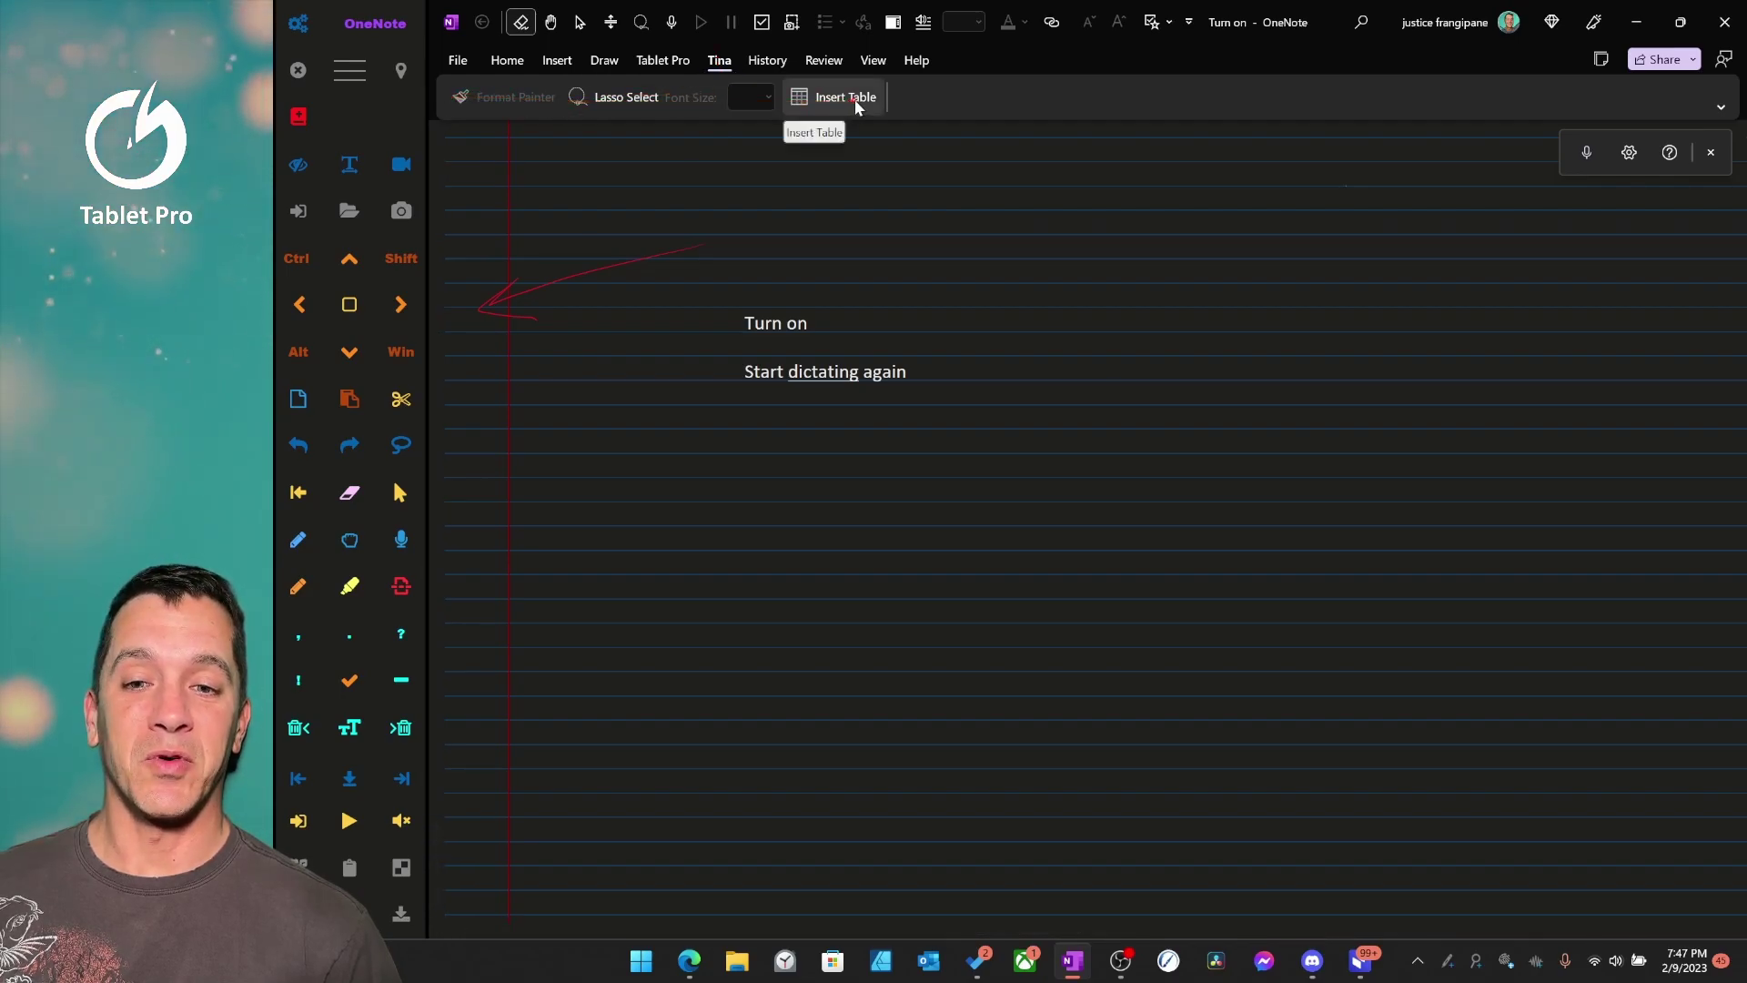
# Open Customize the Ribbon's Import/Export choices, drawing ink strokes toward the Tablet Pro commands.
pyautogui.rightClick(980, 104)
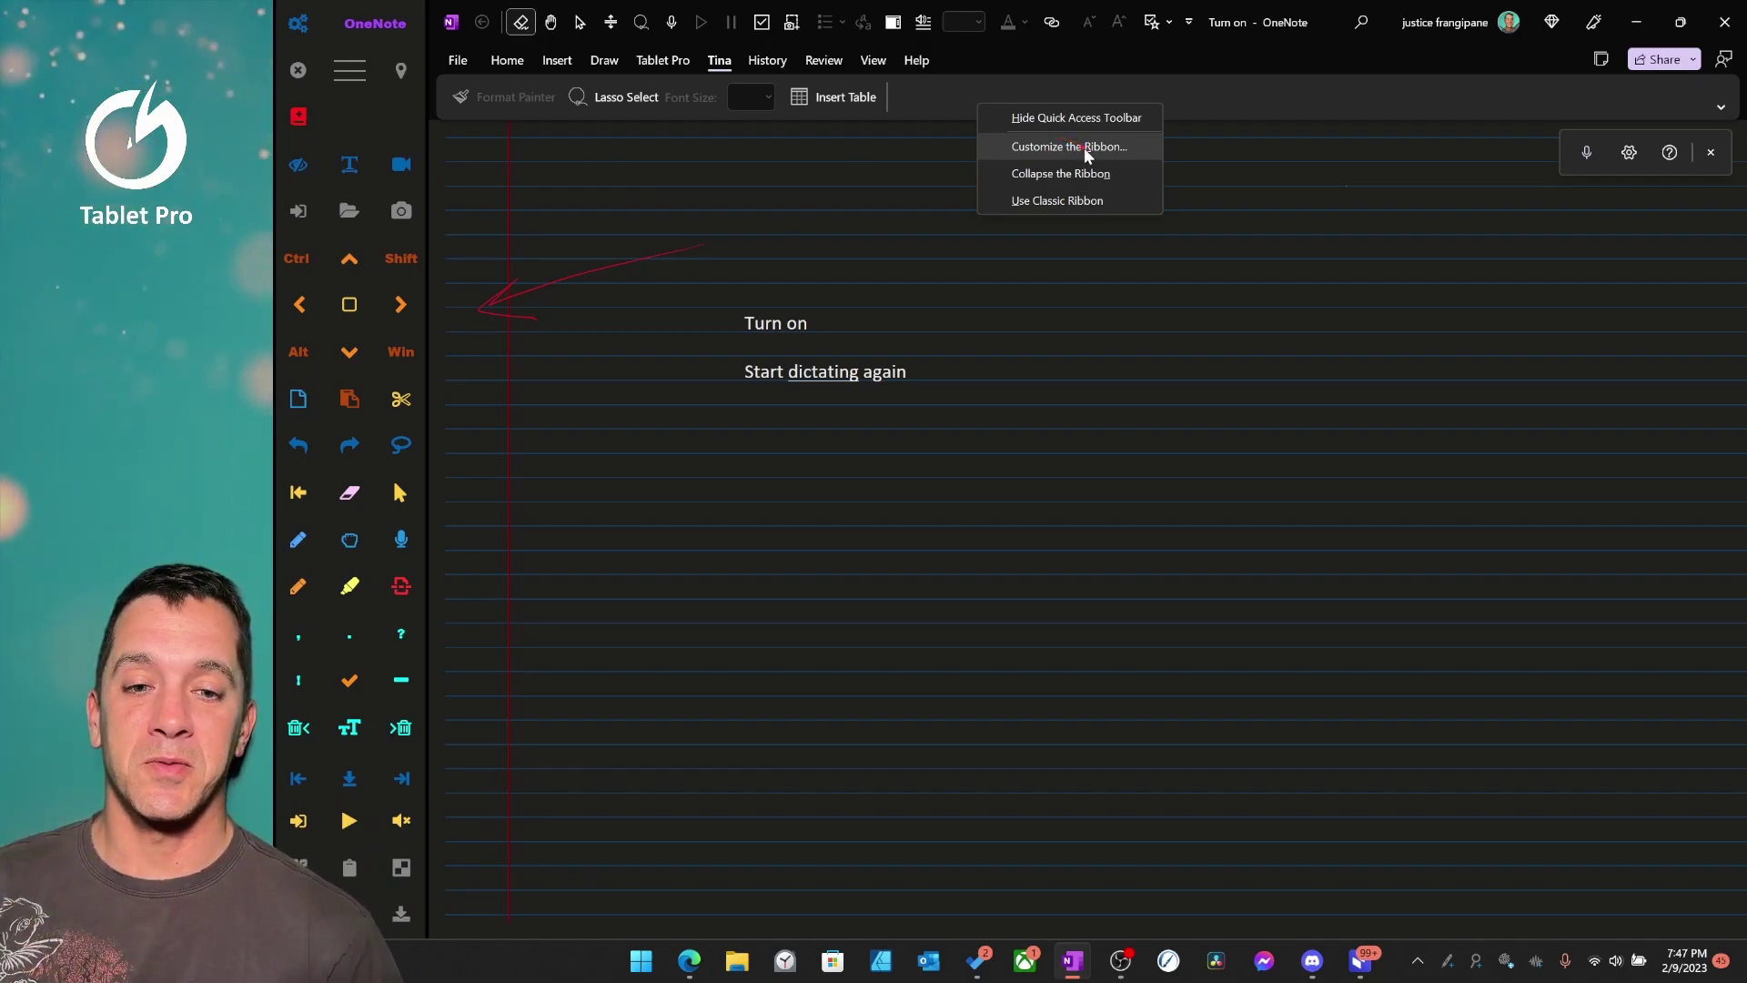
pyautogui.click(1070, 147)
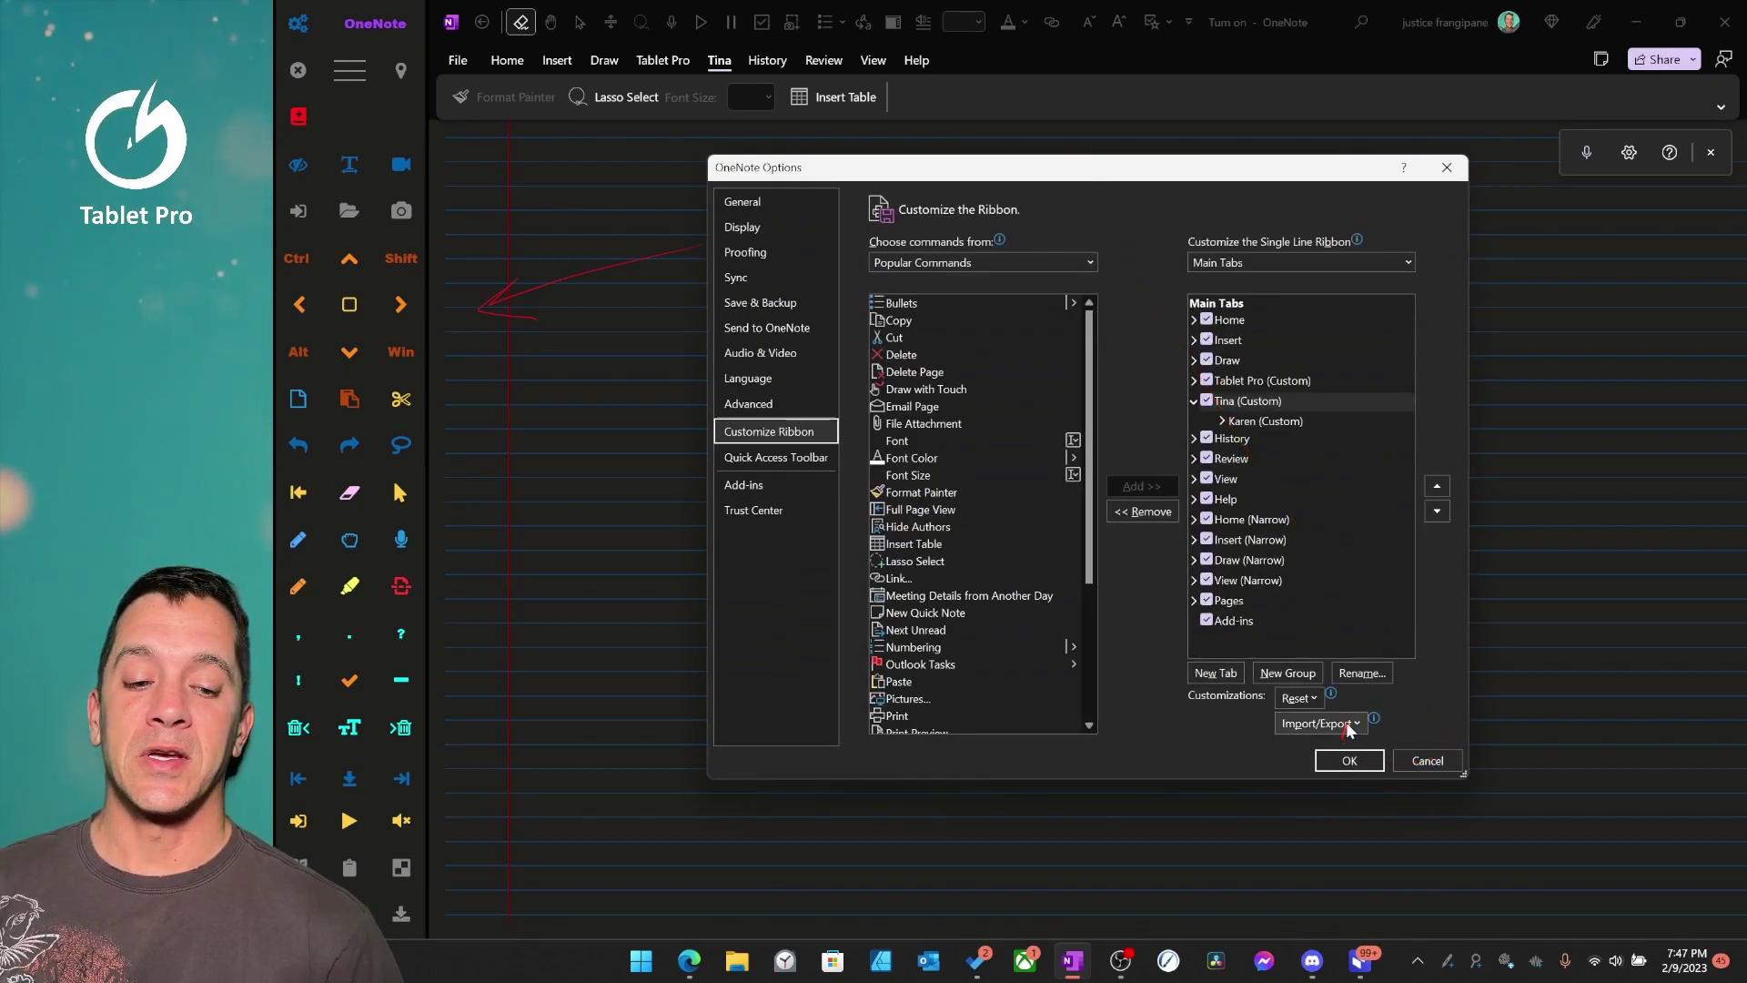
pyautogui.click(1347, 723)
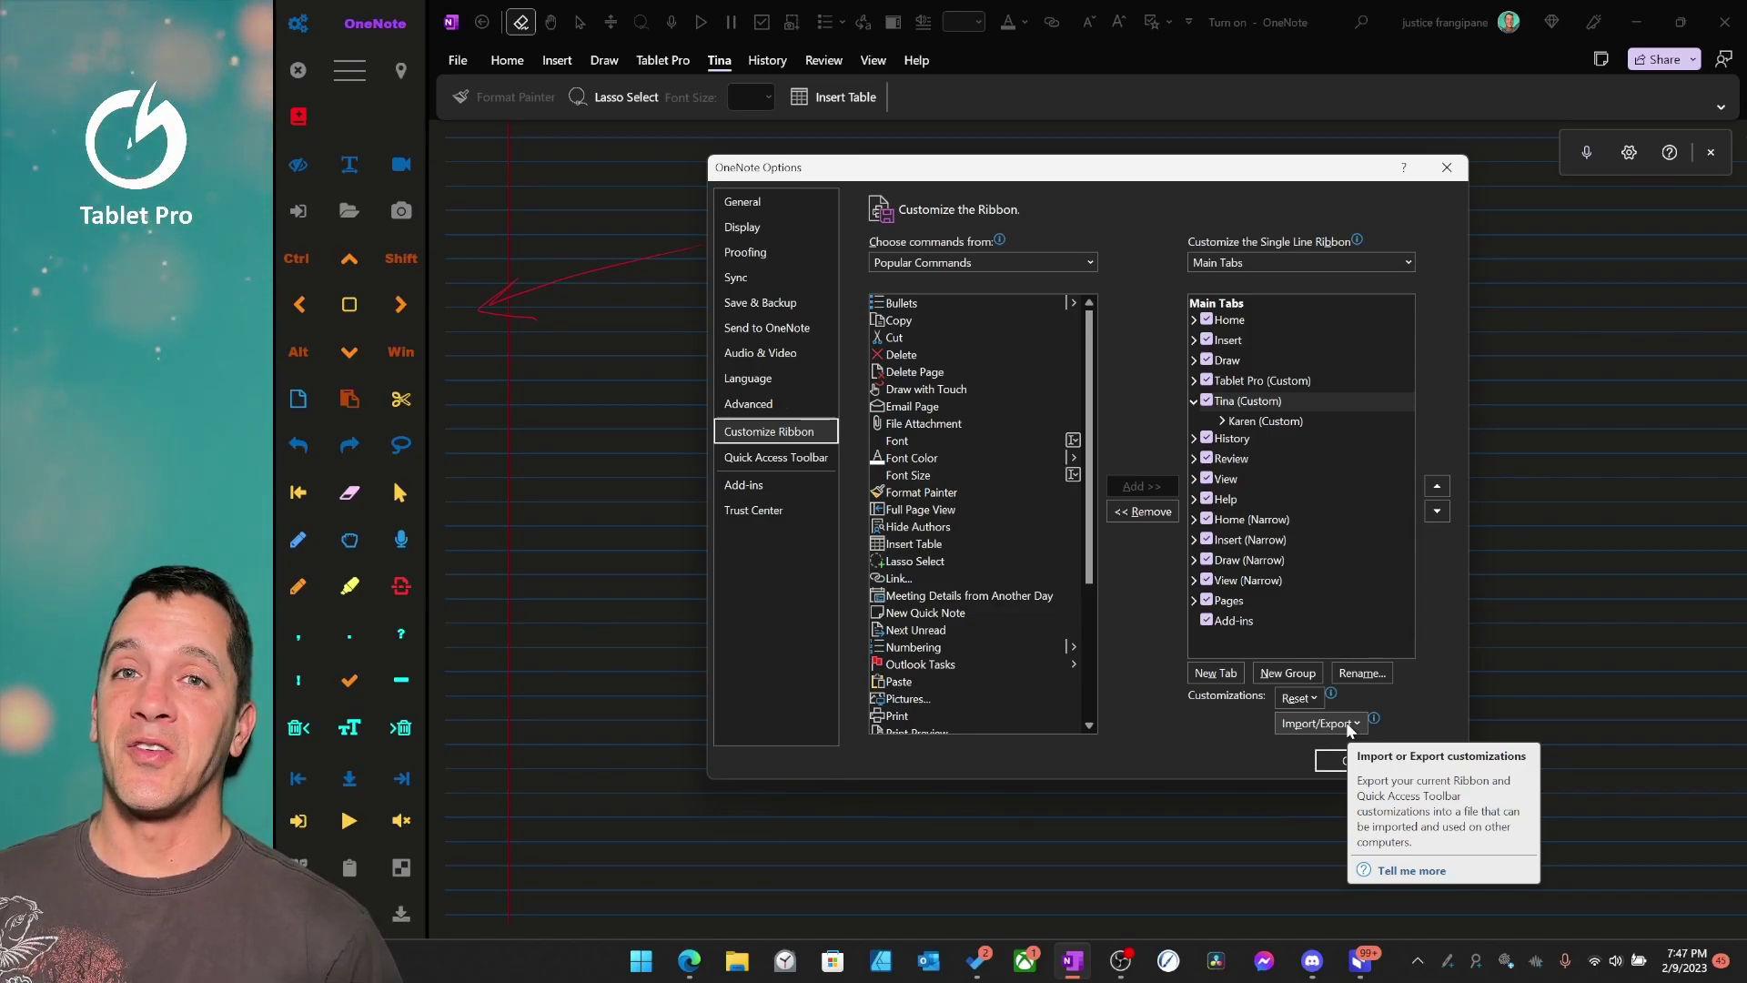
pyautogui.moveTo(1350, 731)
pyautogui.mouseDown()
pyautogui.moveTo(777, 247)
pyautogui.moveTo(526, 89)
pyautogui.mouseUp()
pyautogui.moveTo(946, 14)
pyautogui.mouseDown()
pyautogui.moveTo(577, 97)
pyautogui.moveTo(466, 96)
pyautogui.moveTo(921, 92)
pyautogui.mouseUp()
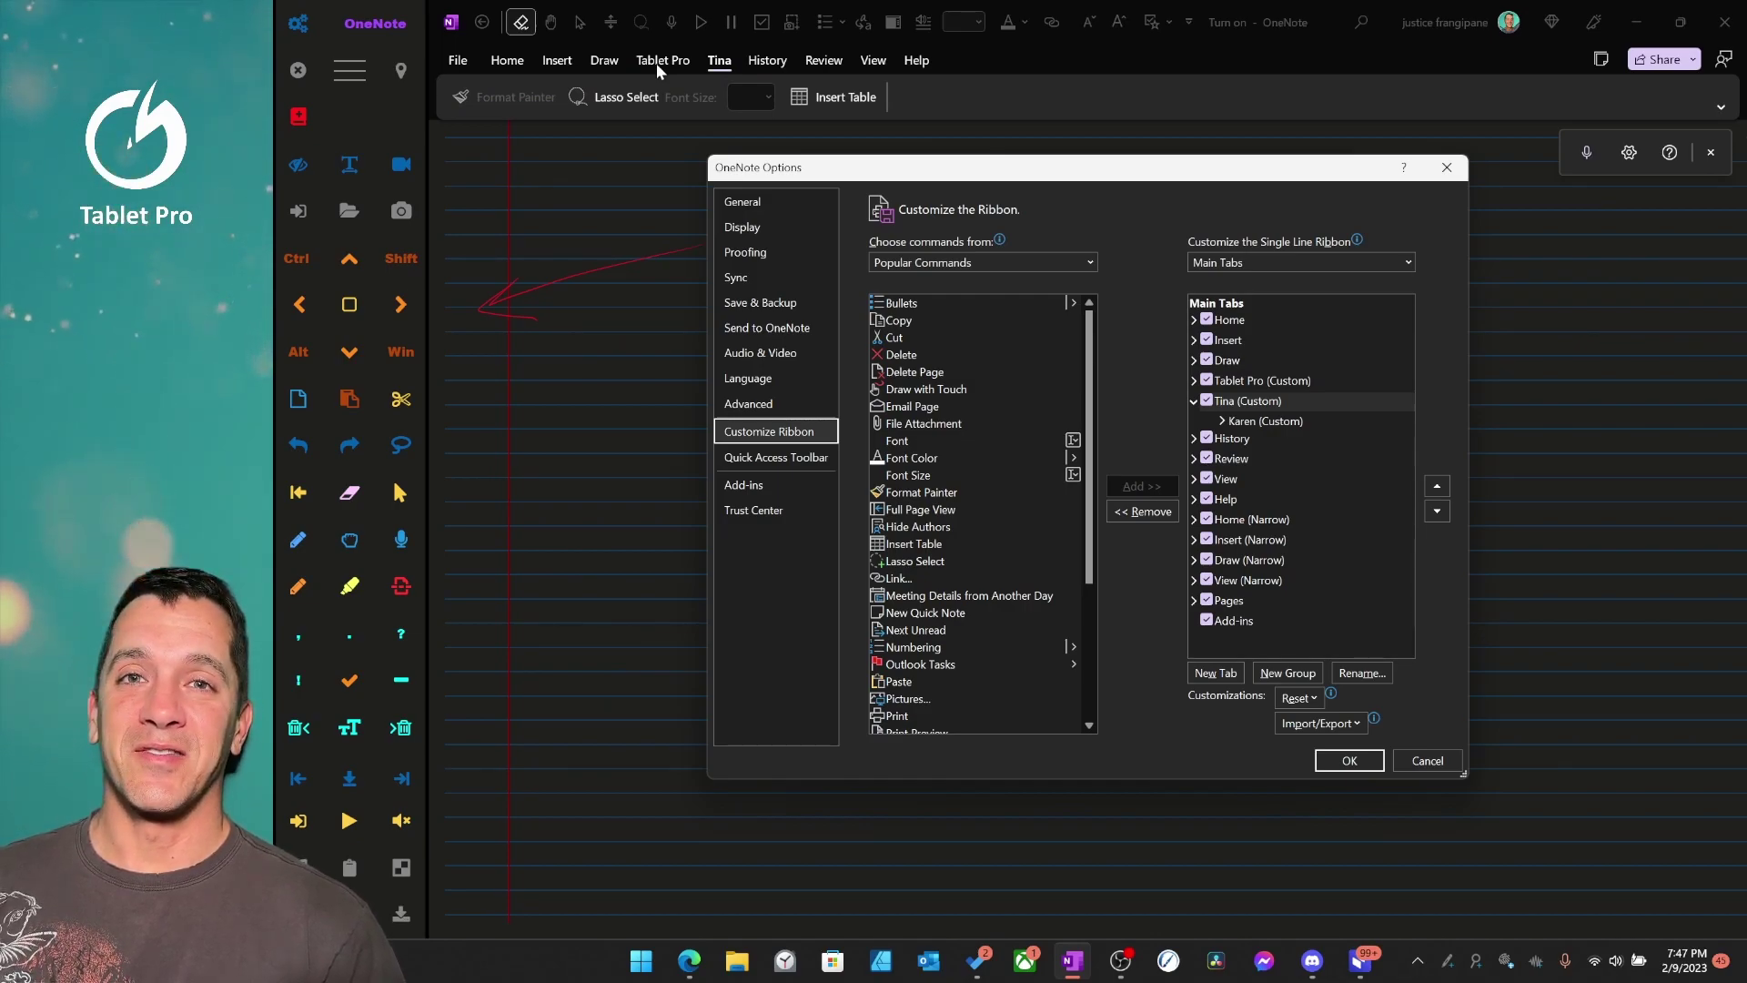
pyautogui.moveTo(657, 63)
pyautogui.mouseDown()
pyautogui.moveTo(753, 105)
pyautogui.moveTo(1329, 481)
pyautogui.moveTo(1352, 728)
pyautogui.moveTo(1310, 728)
pyautogui.mouseUp()
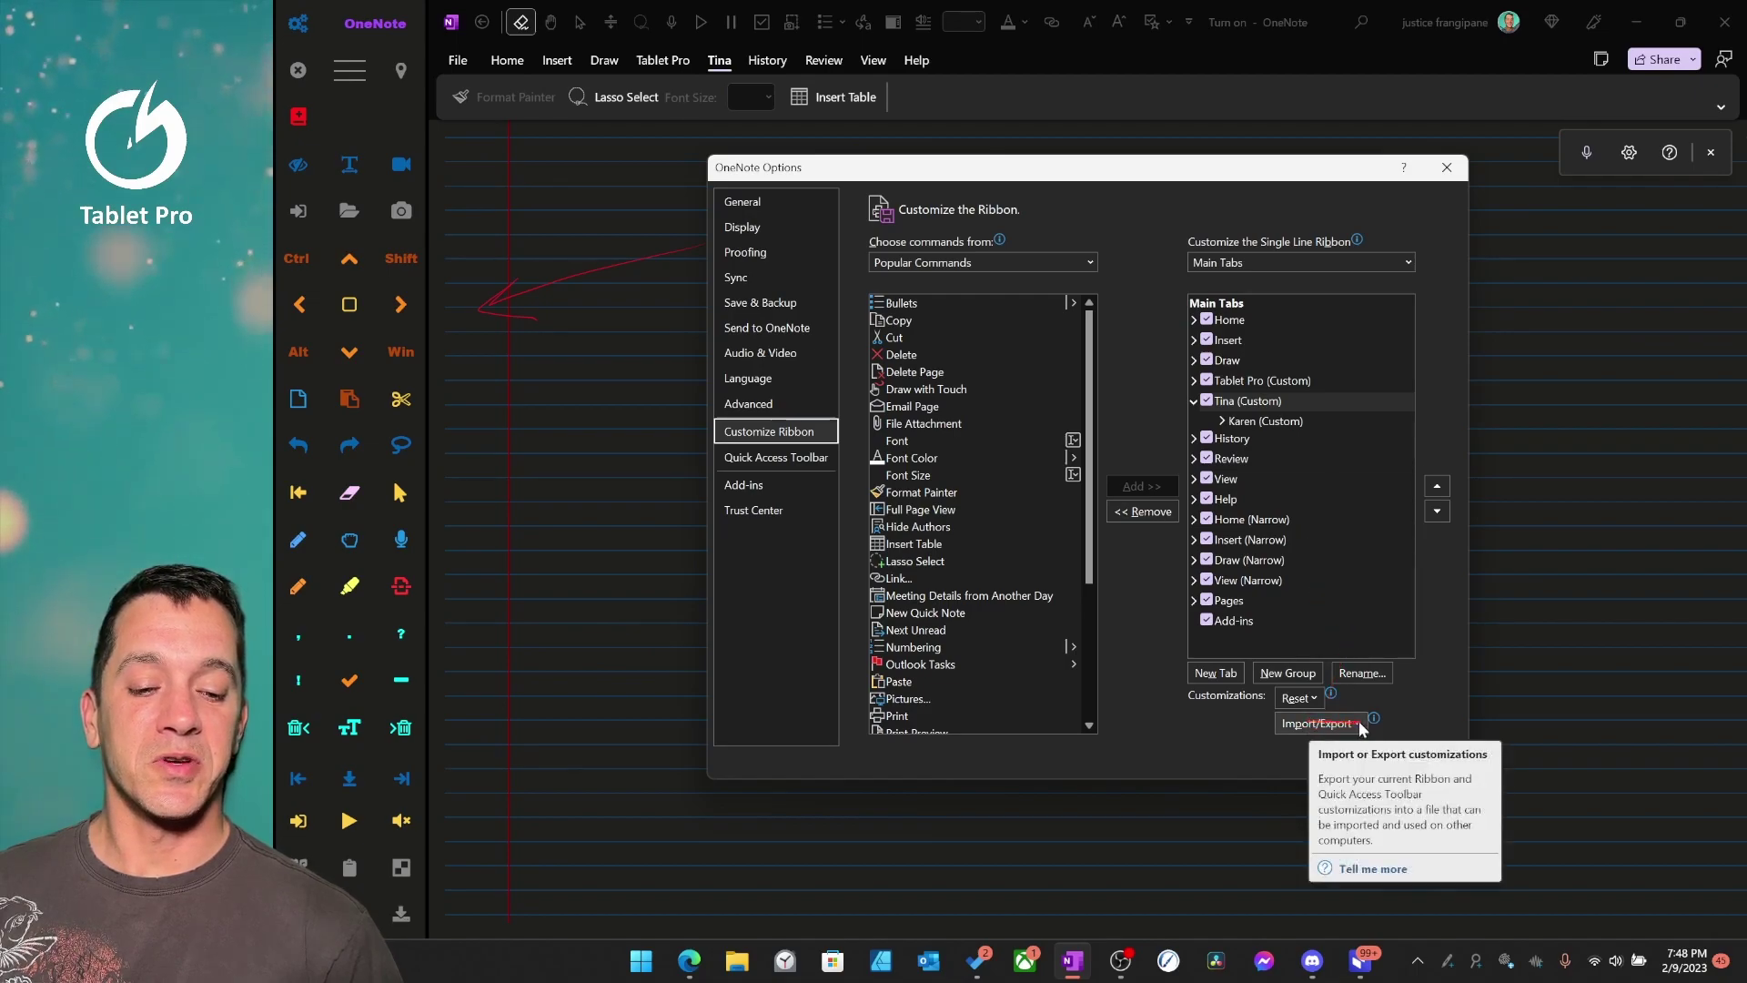
# Import OneNote Customizations.exportedUI, replacing all existing ribbon customizations.
pyautogui.click(1358, 723)
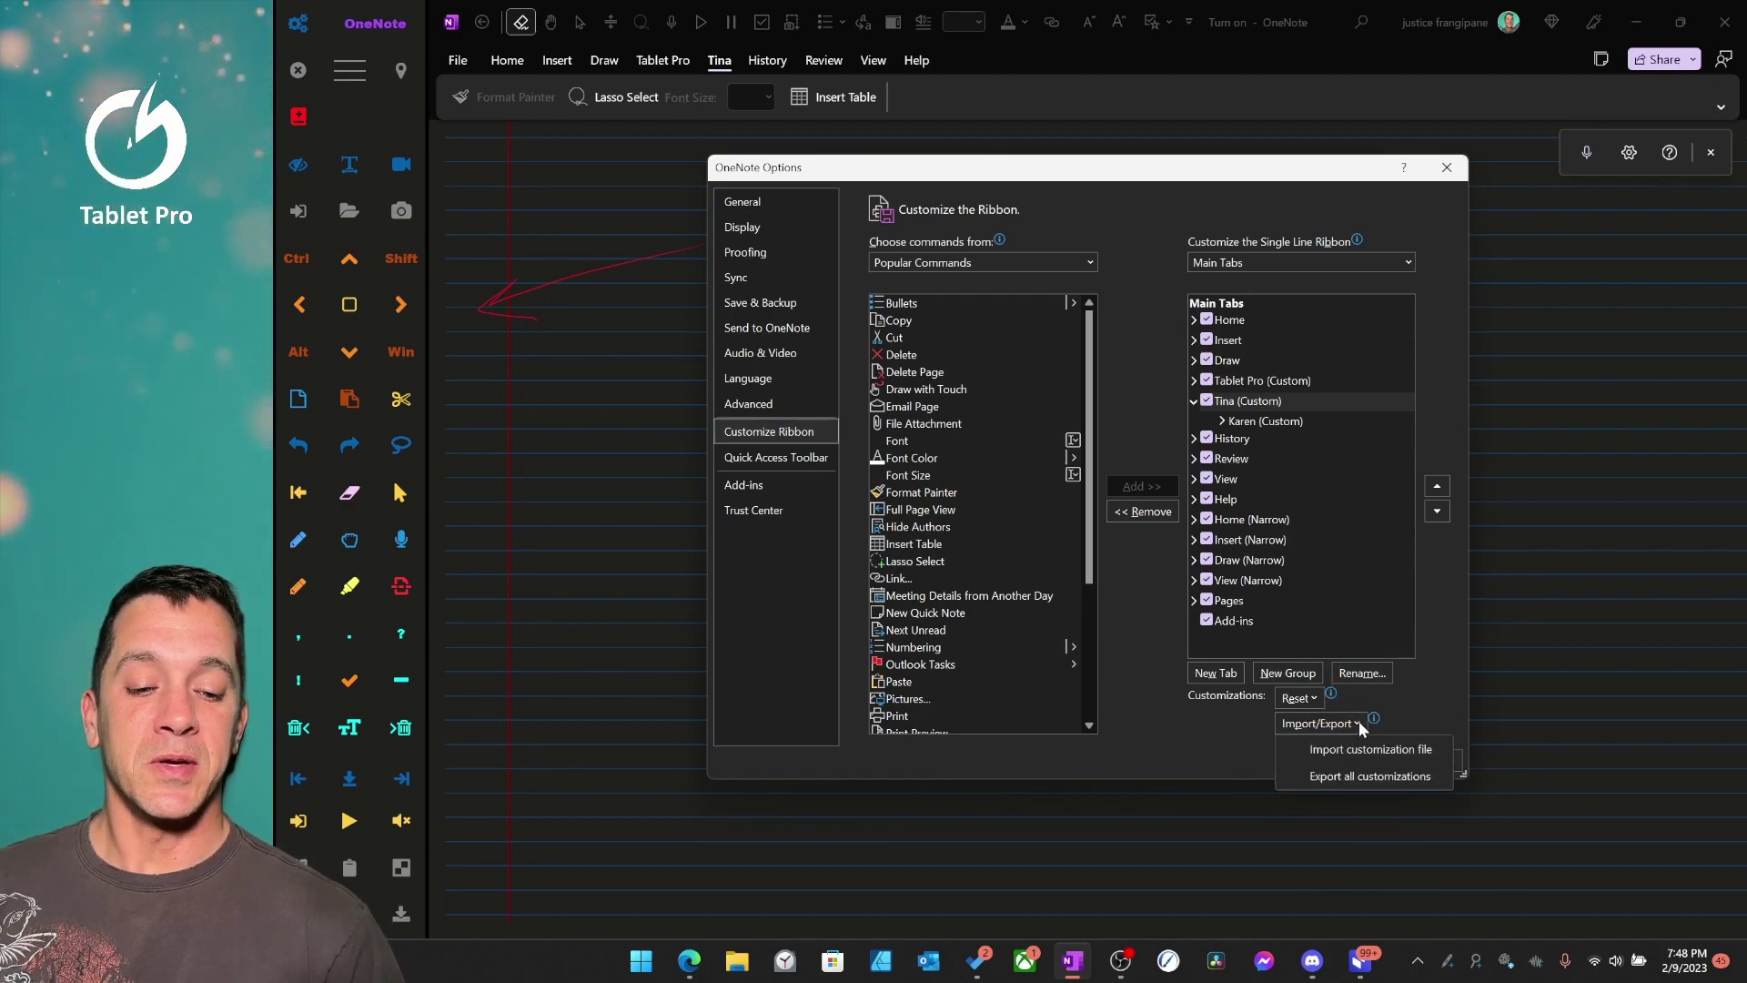
pyautogui.click(1391, 755)
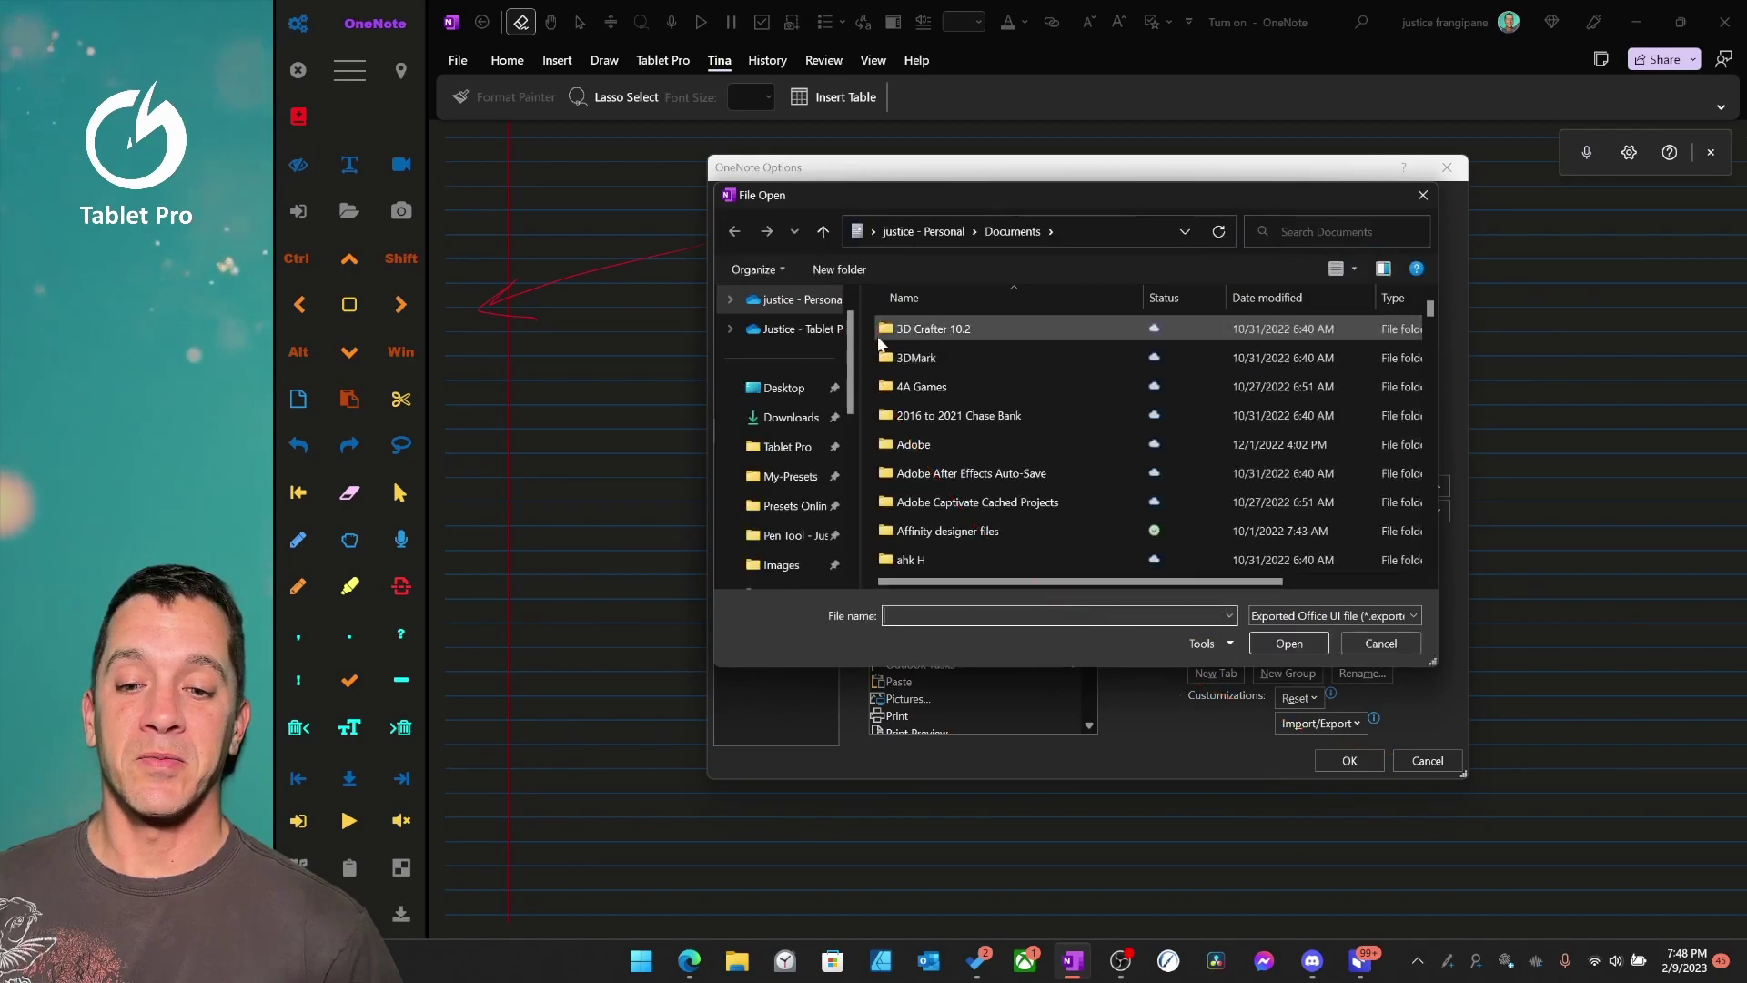
pyautogui.click(981, 331)
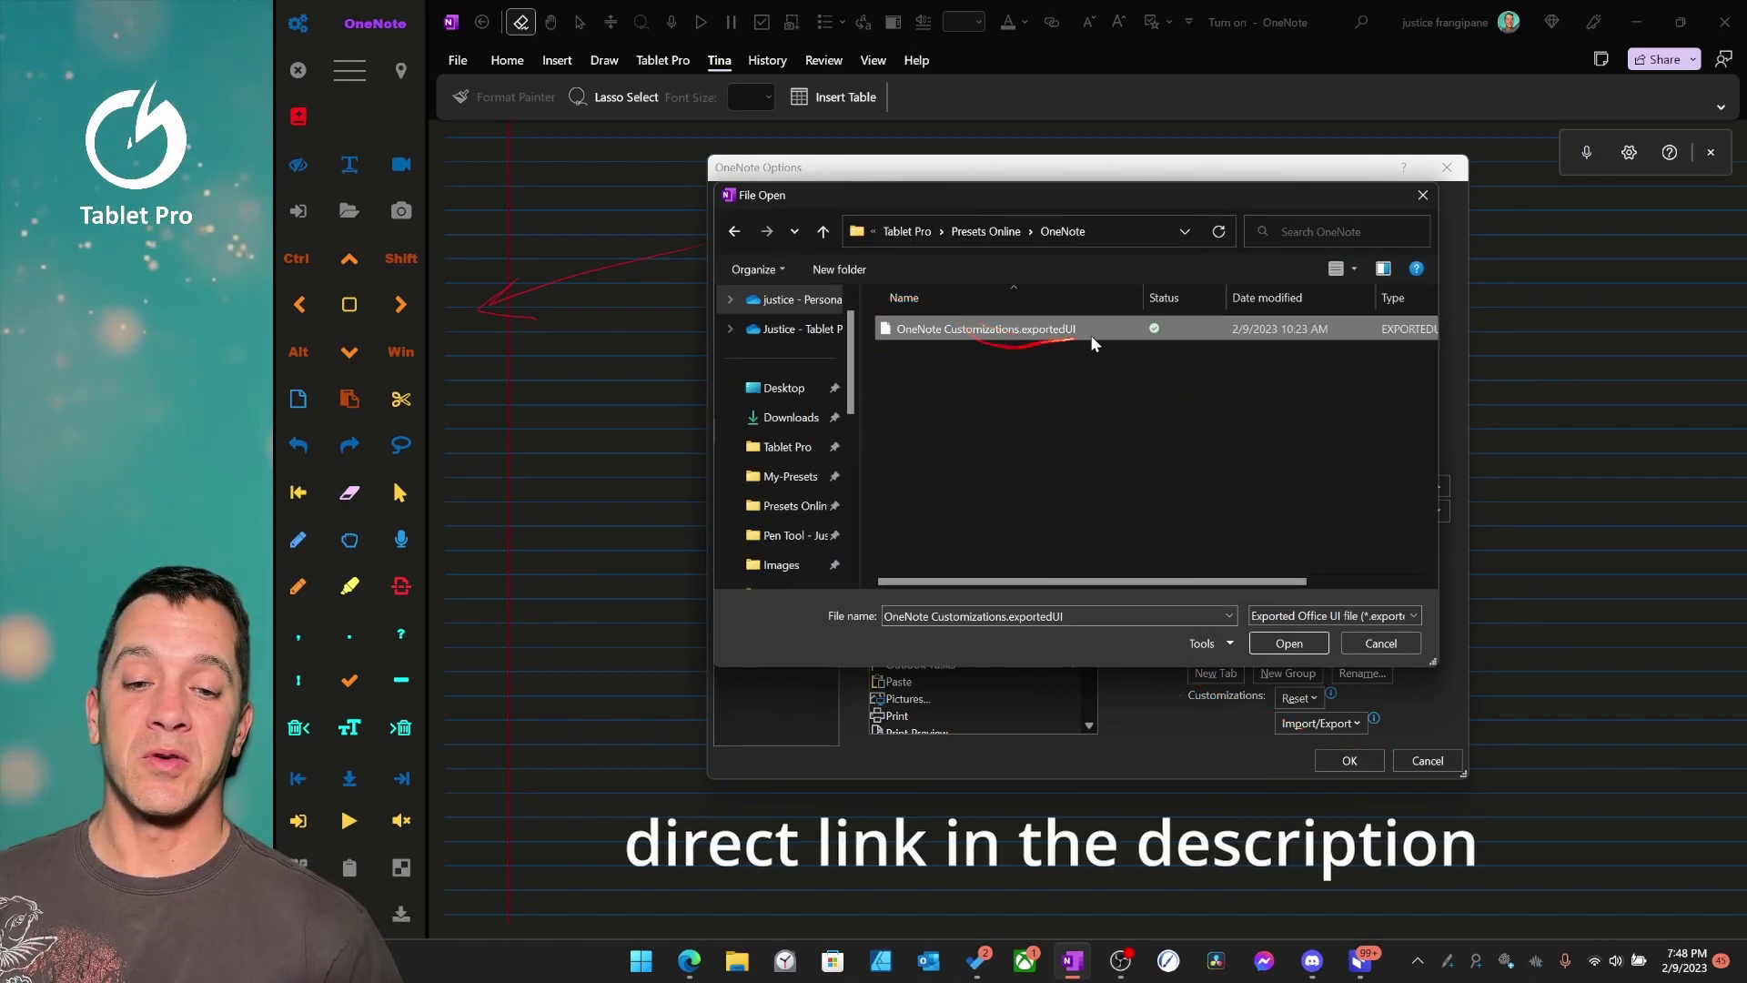
pyautogui.click(1286, 644)
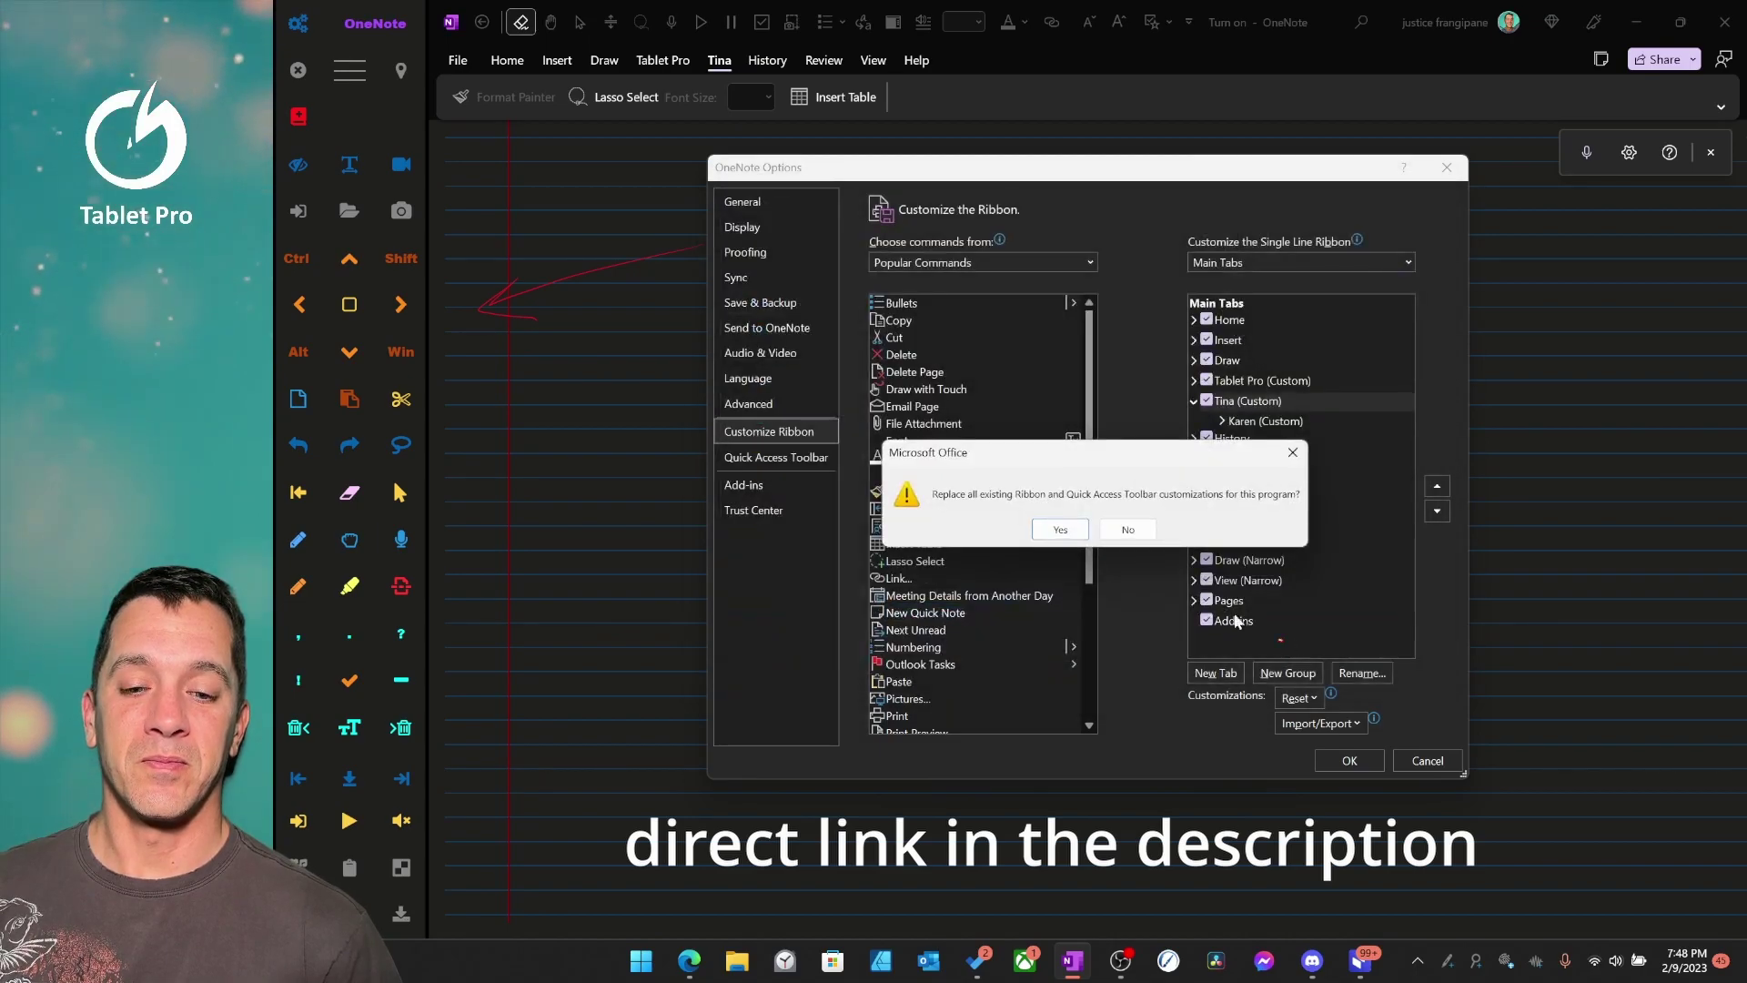
pyautogui.click(1055, 529)
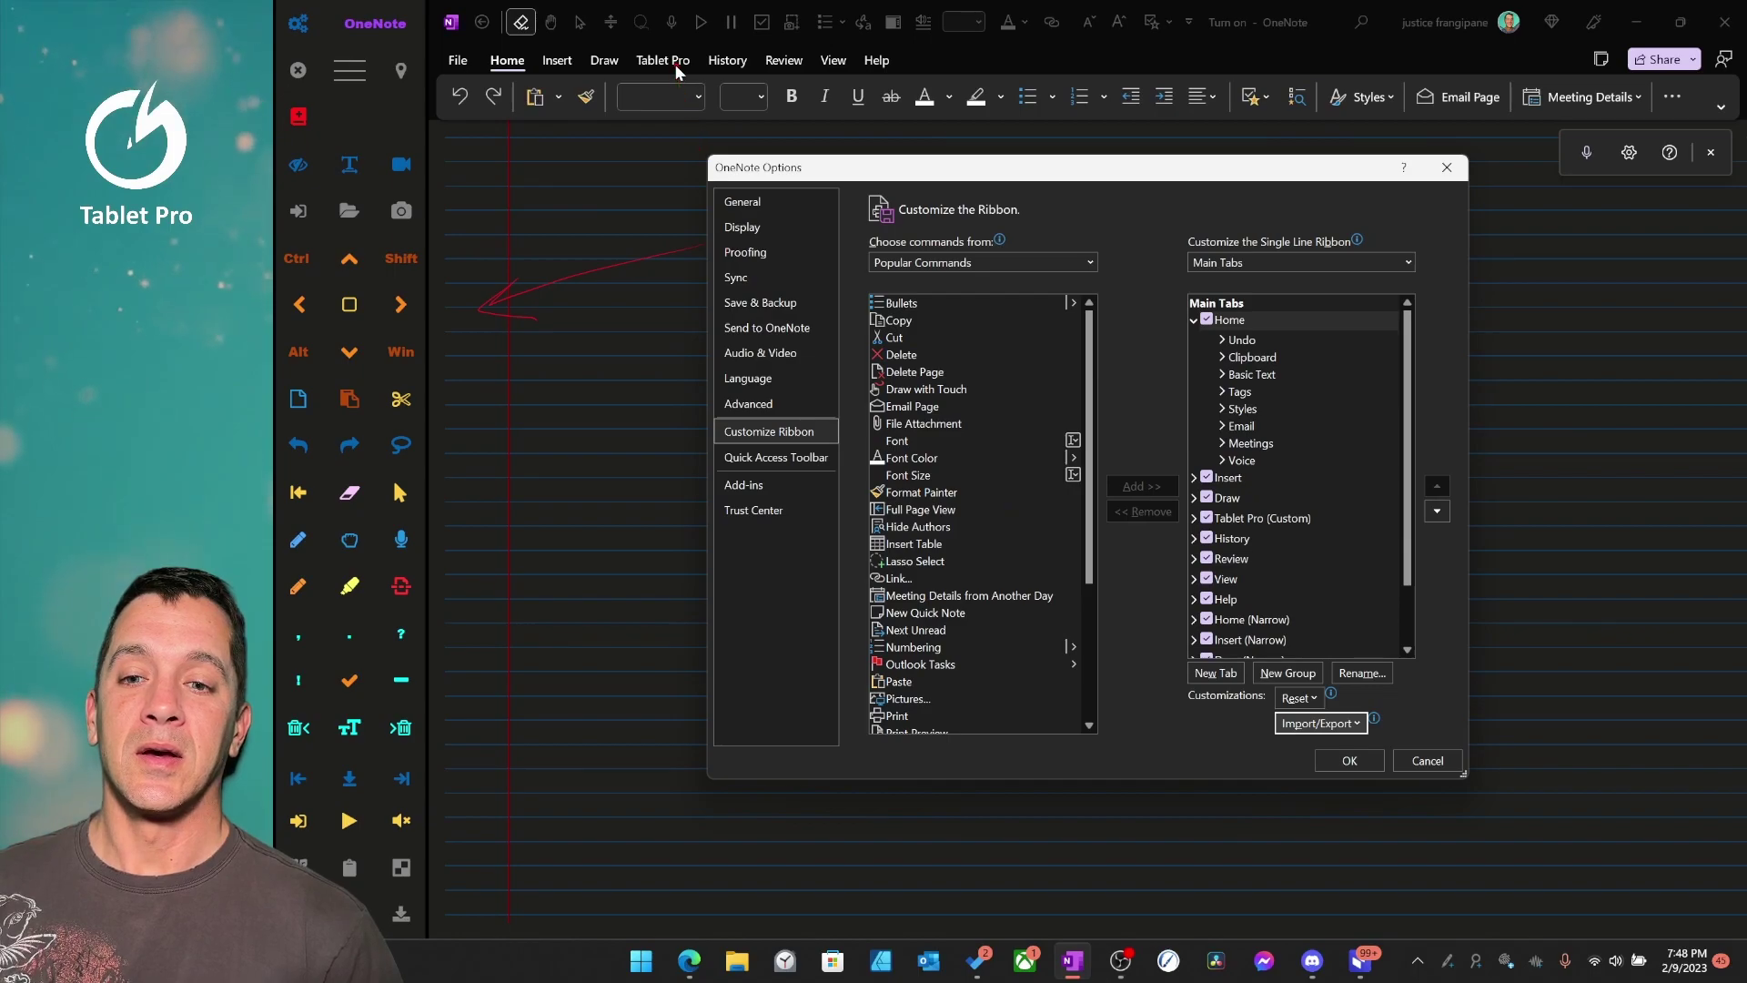
# Apply the imported ribbon with OK and switch to the restored Tablet Pro tab.
pyautogui.click(1350, 759)
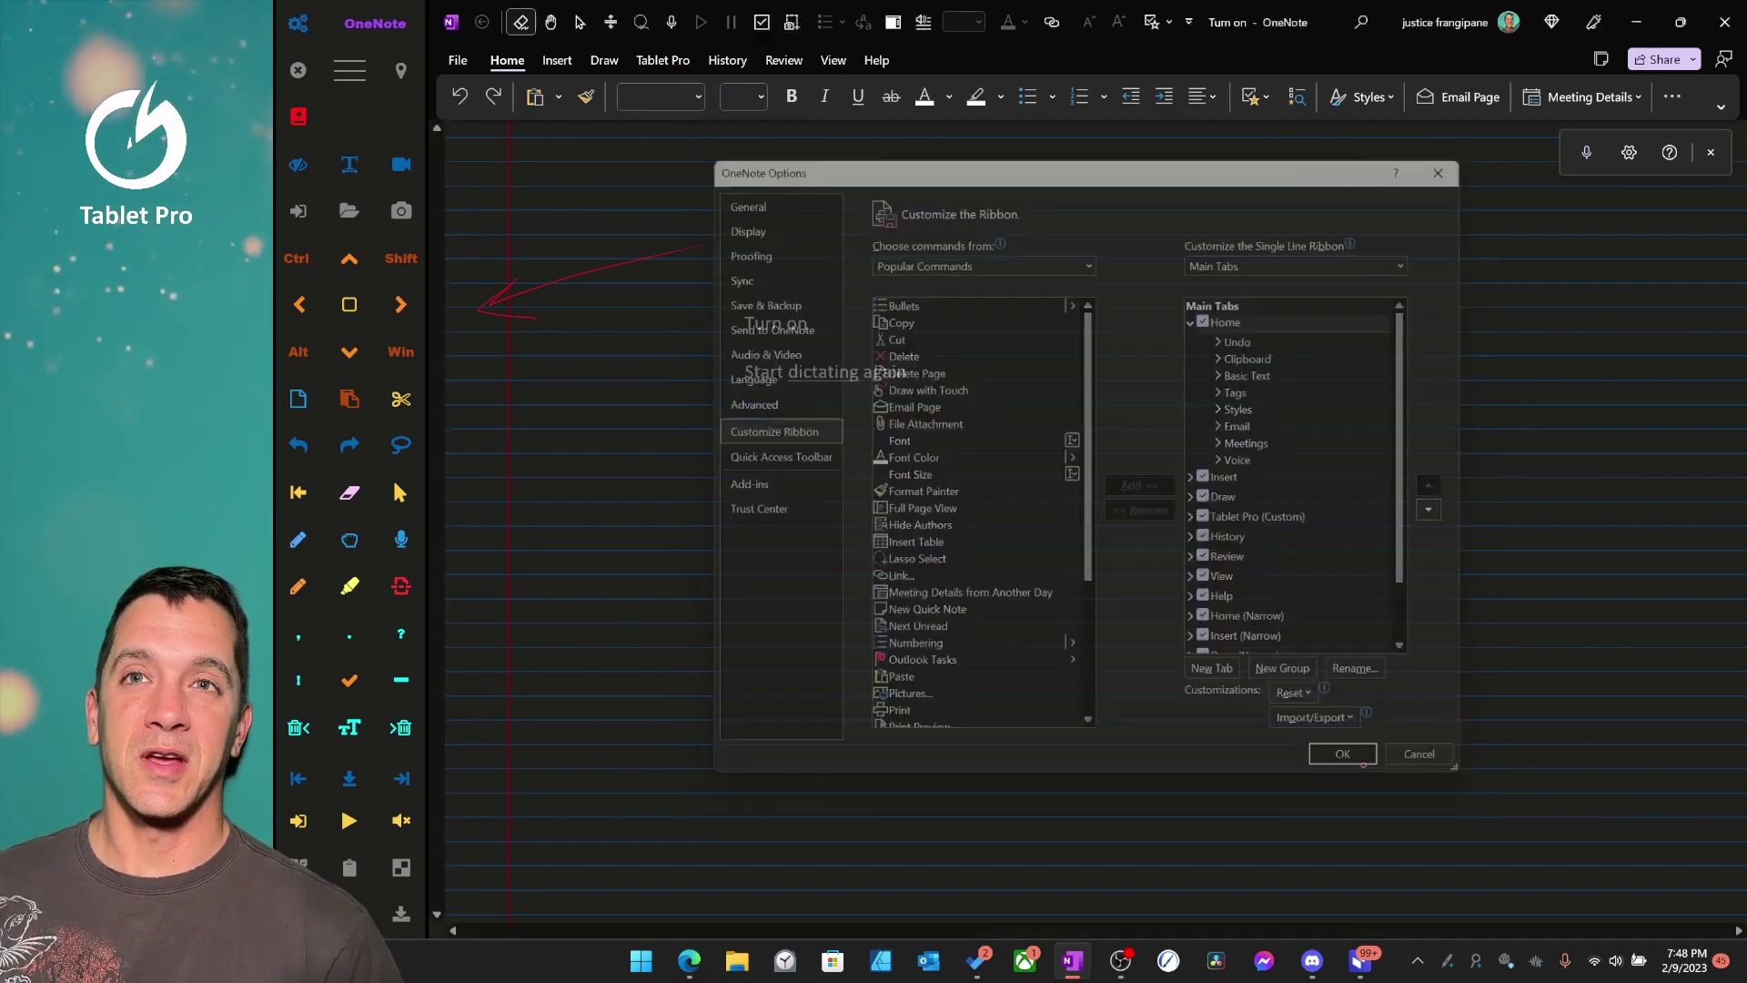
pyautogui.click(665, 60)
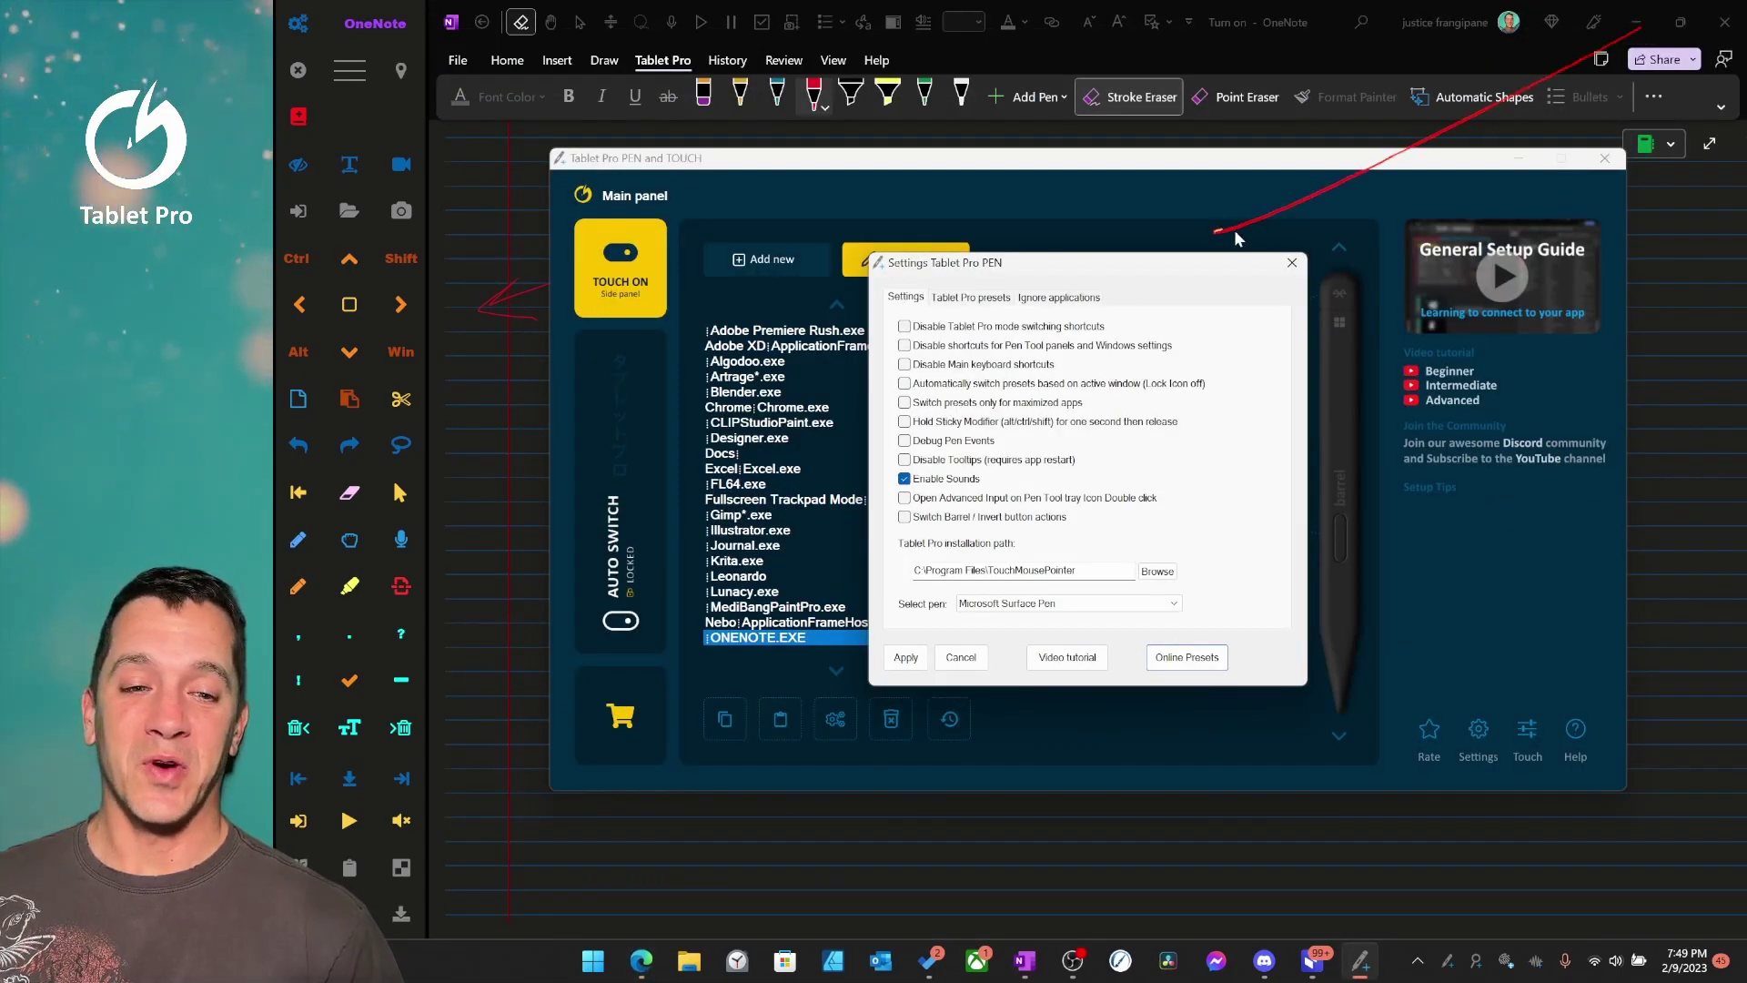
# Close the Settings Tablet Pro PEN window, returning to the ONENOTE.EXE preset panel.
pyautogui.click(1289, 263)
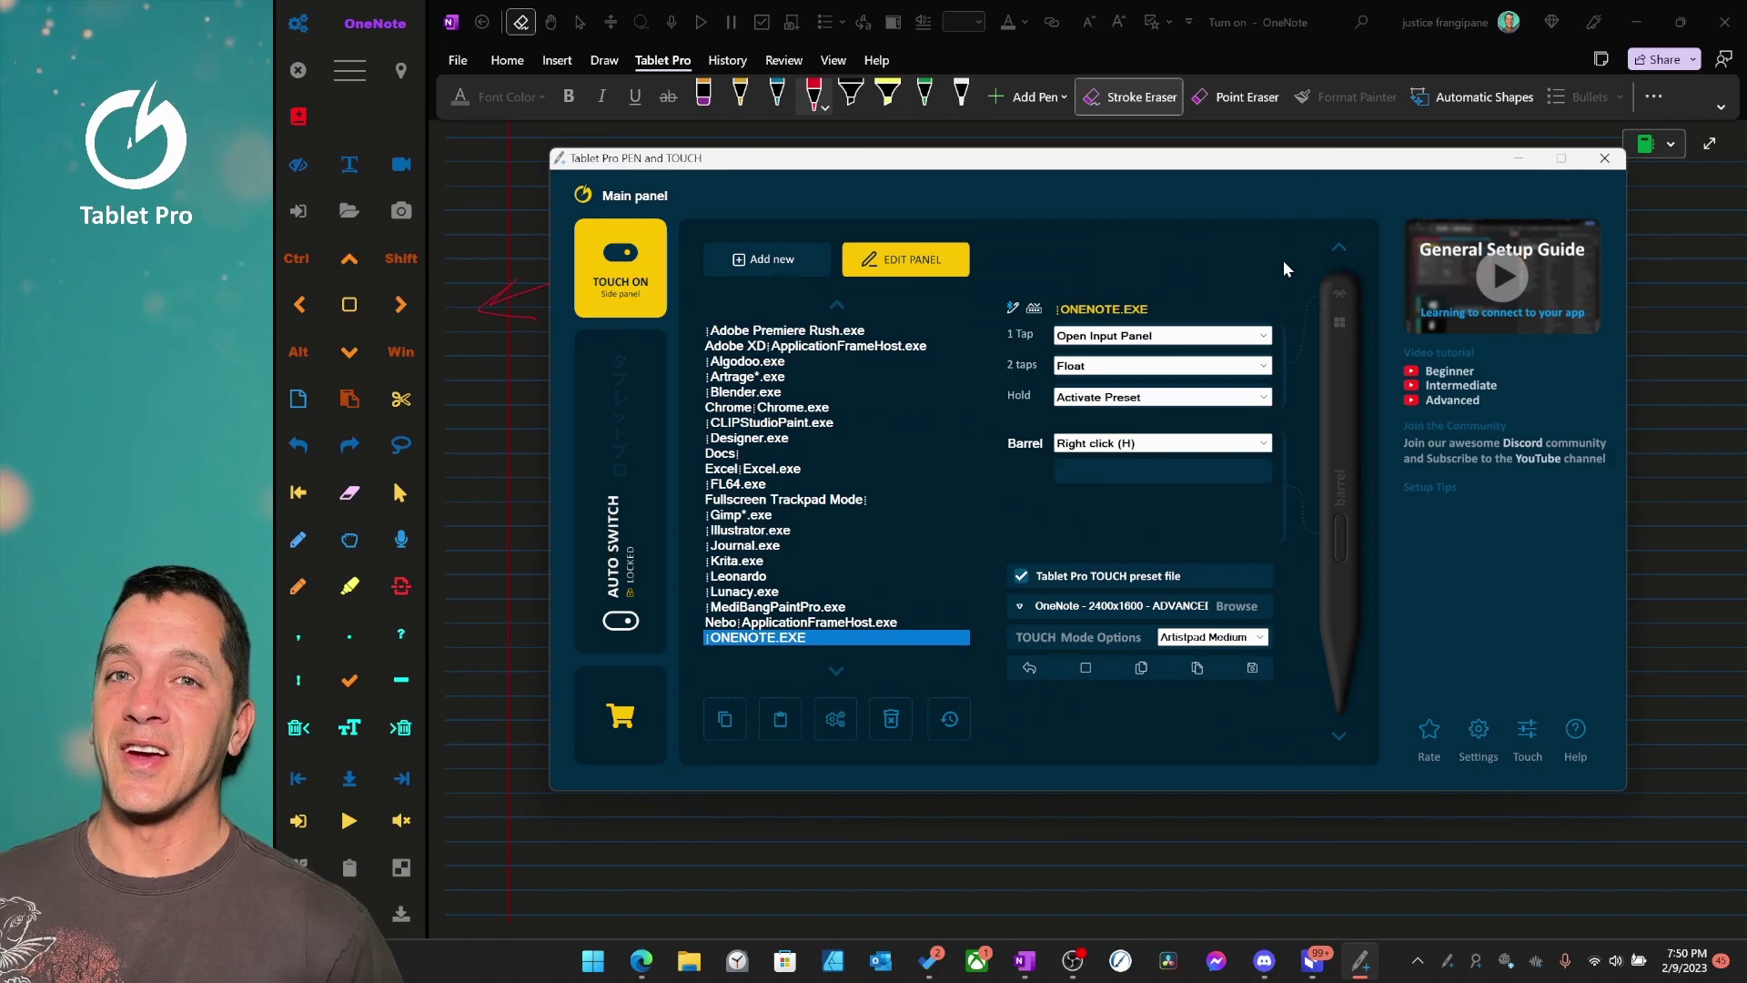